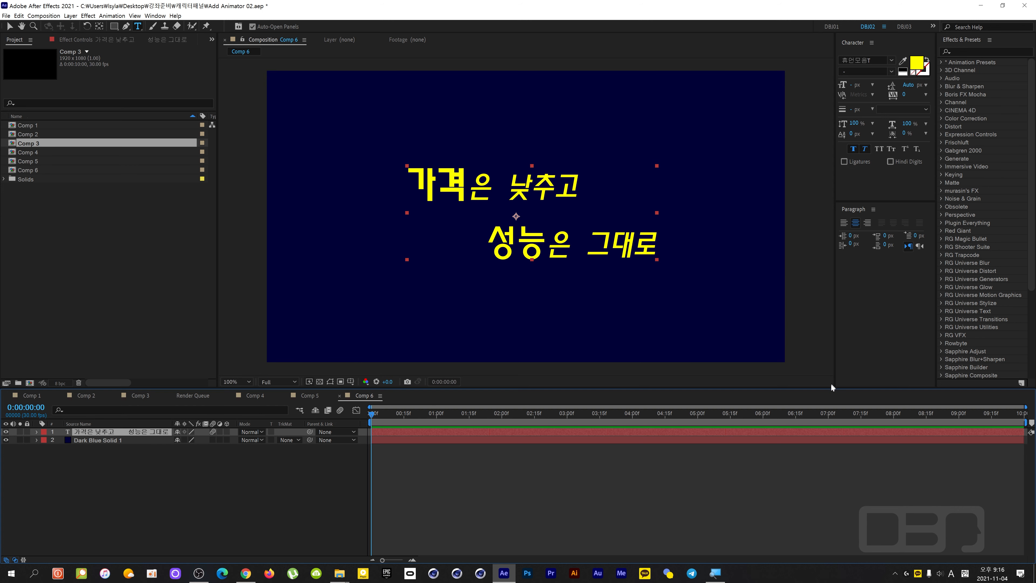
# Switch to Chrome and copy the highlighted per-character overshoot expression from the Creative COW thread, then move the browser out of the way.
pyautogui.click(246, 573)
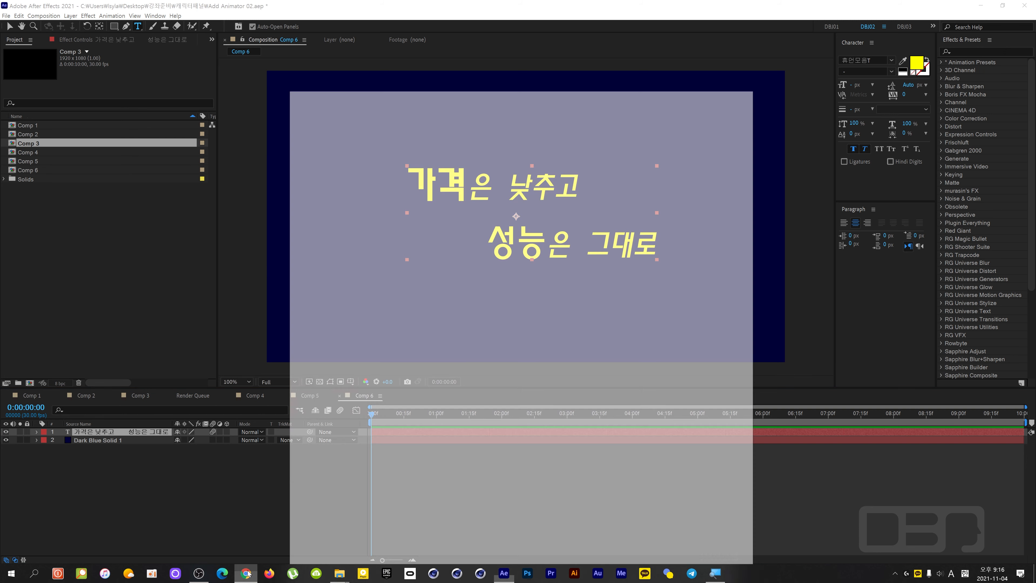
pyautogui.moveTo(513, 42); pyautogui.dragTo(593, 18)
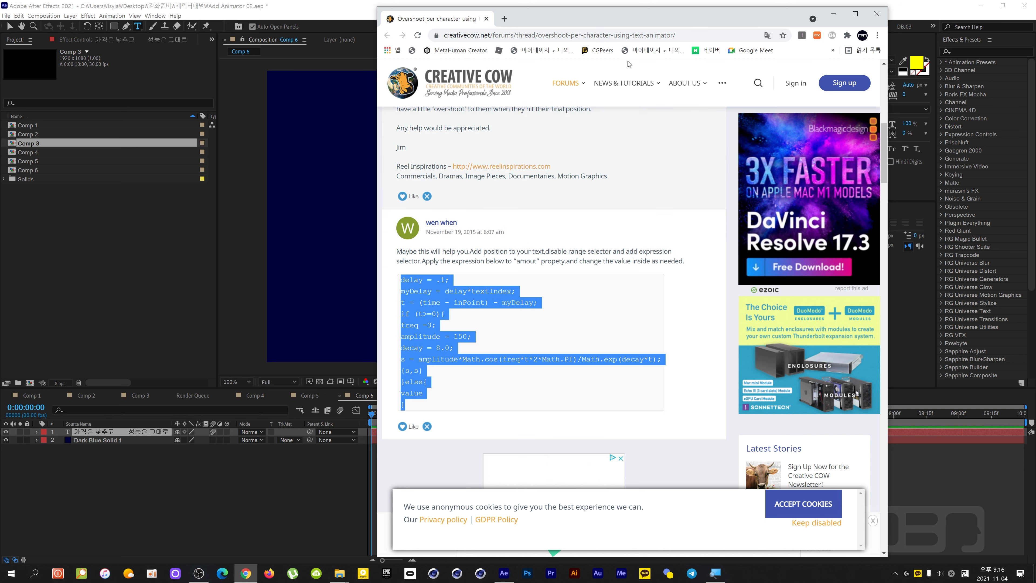
pyautogui.moveTo(547, 20)
pyautogui.mouseDown()
pyautogui.moveTo(631, 51)
pyautogui.moveTo(555, 21)
pyautogui.mouseUp()
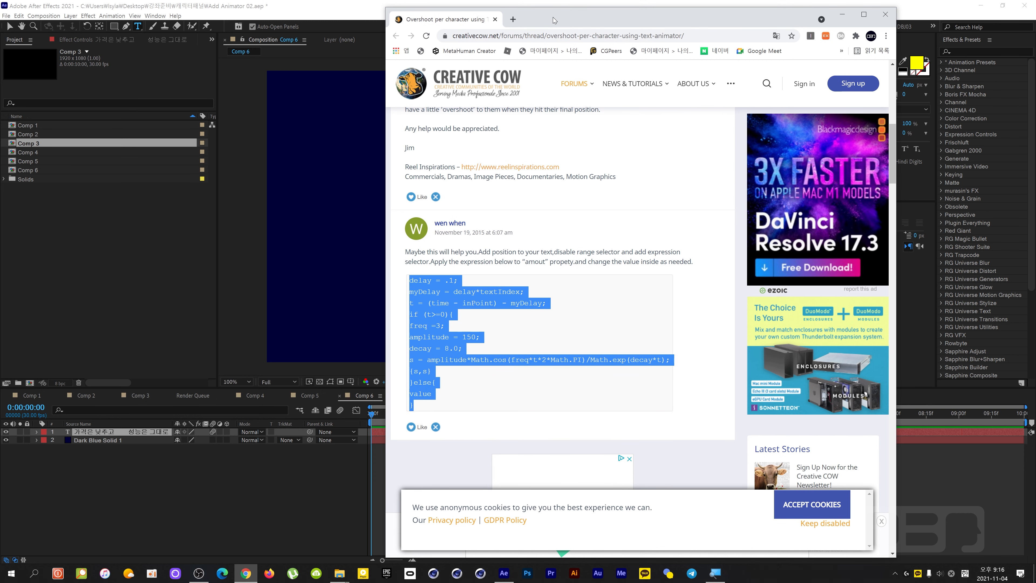
pyautogui.rightClick(434, 293)
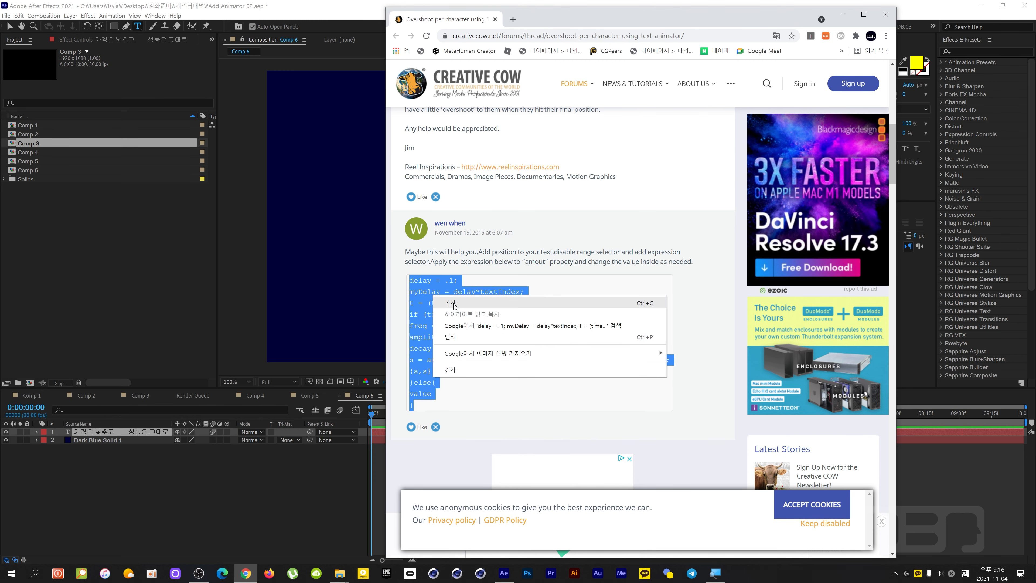
pyautogui.click(443, 303)
pyautogui.moveTo(554, 23); pyautogui.dragTo(1035, 118)
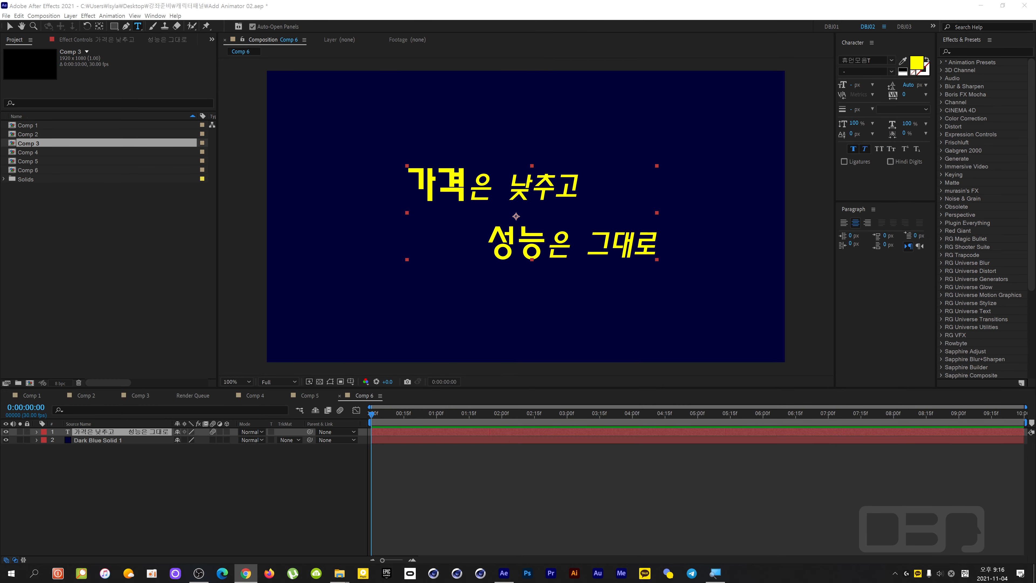
# In the text layer's More Options, set Anchor Point Grouping to Word and Grouping Alignment to 0, -45%.
pyautogui.click(97, 433)
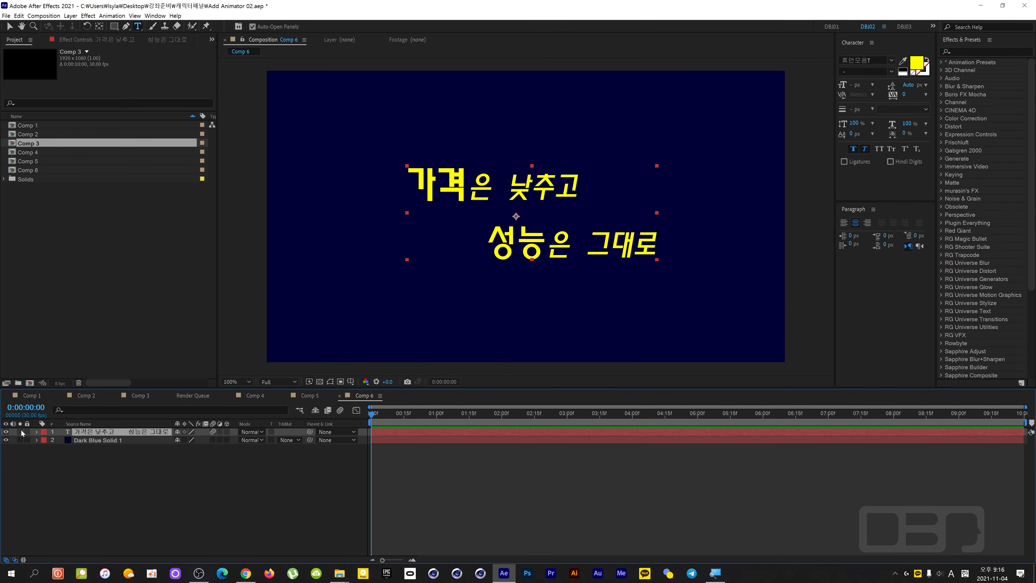
pyautogui.click(36, 431)
pyautogui.click(232, 440)
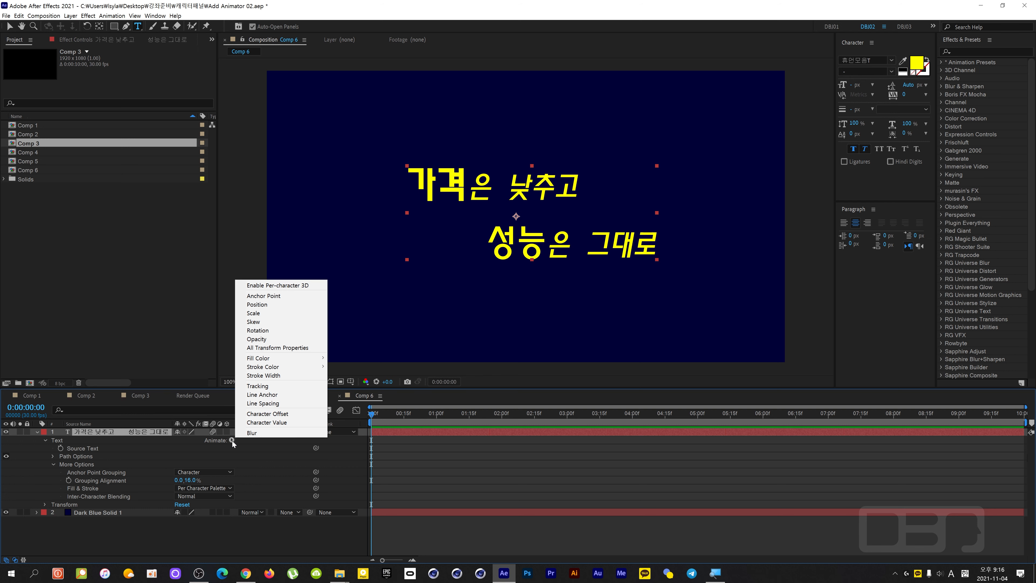
pyautogui.click(201, 452)
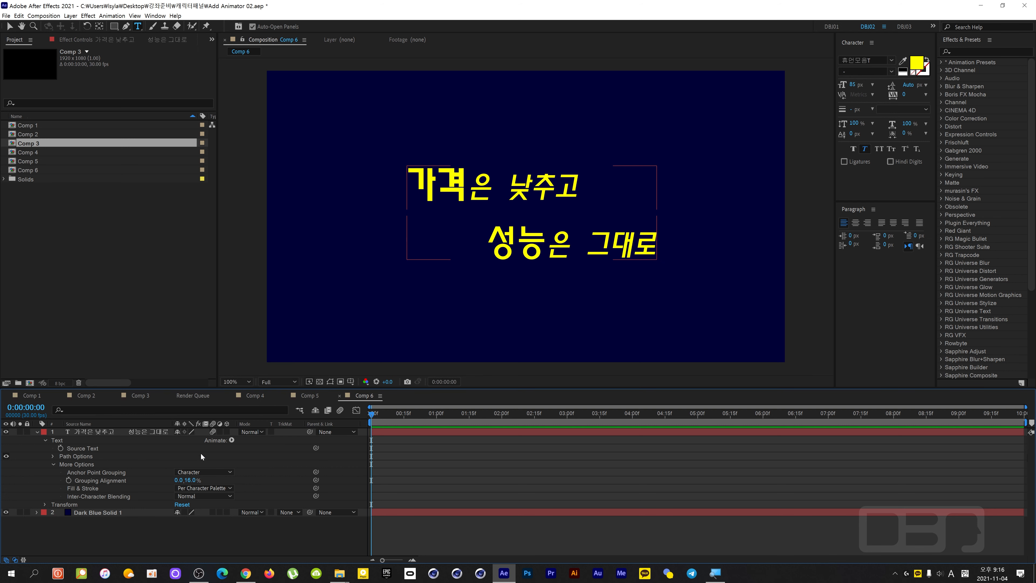
pyautogui.moveTo(192, 481); pyautogui.dragTo(150, 465)
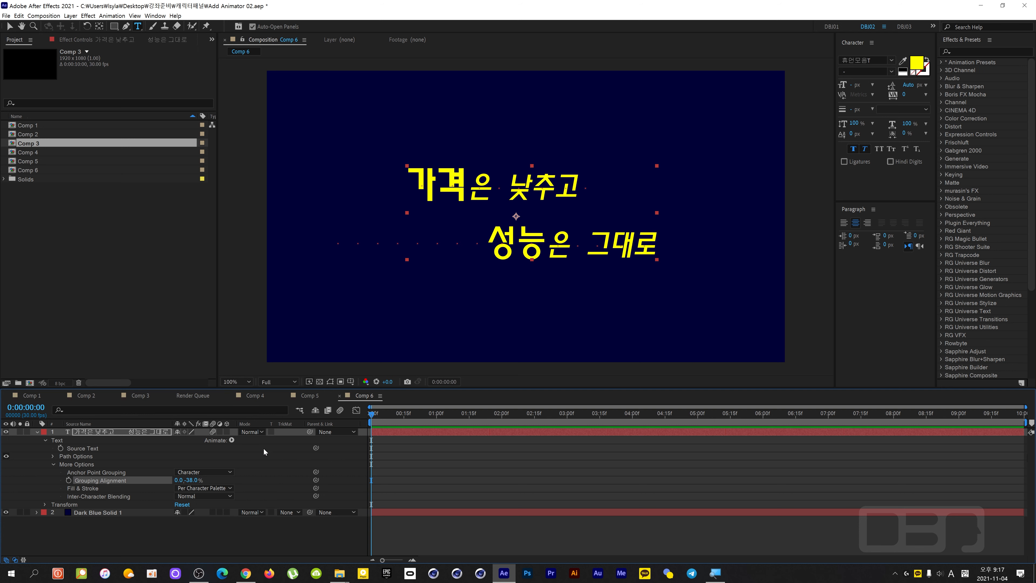
pyautogui.click(227, 471)
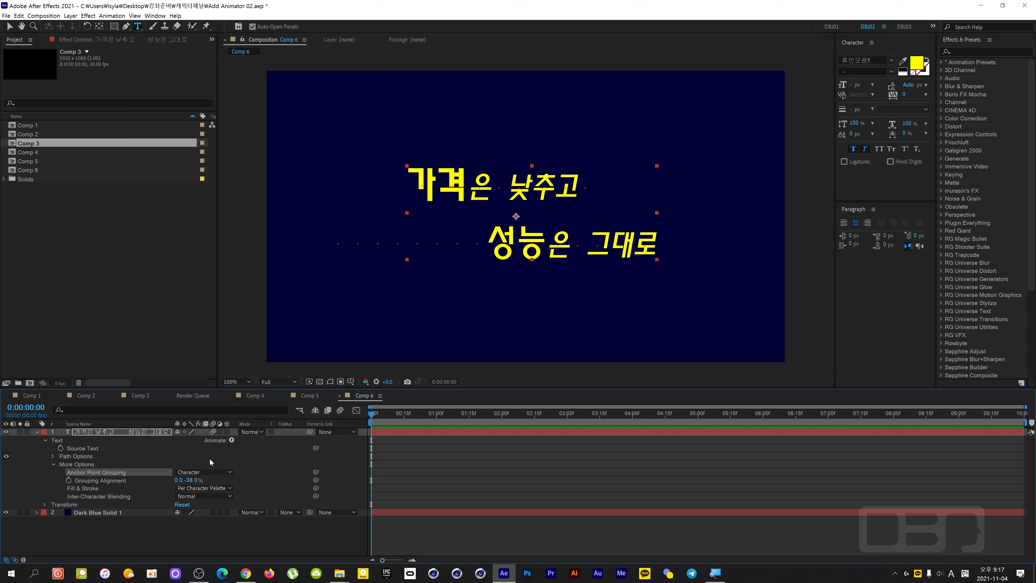
pyautogui.moveTo(190, 480); pyautogui.dragTo(190, 480)
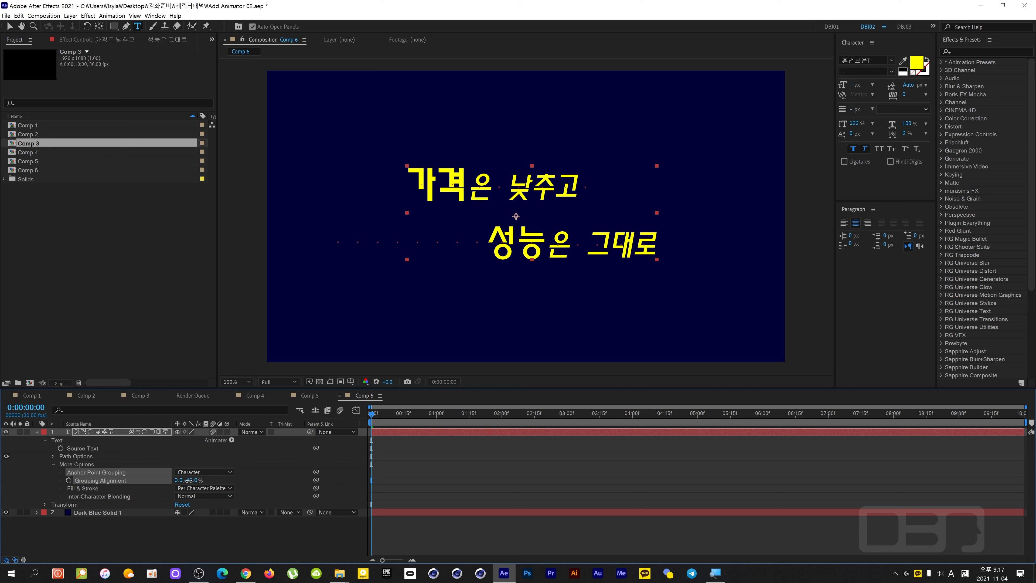
pyautogui.click(204, 472)
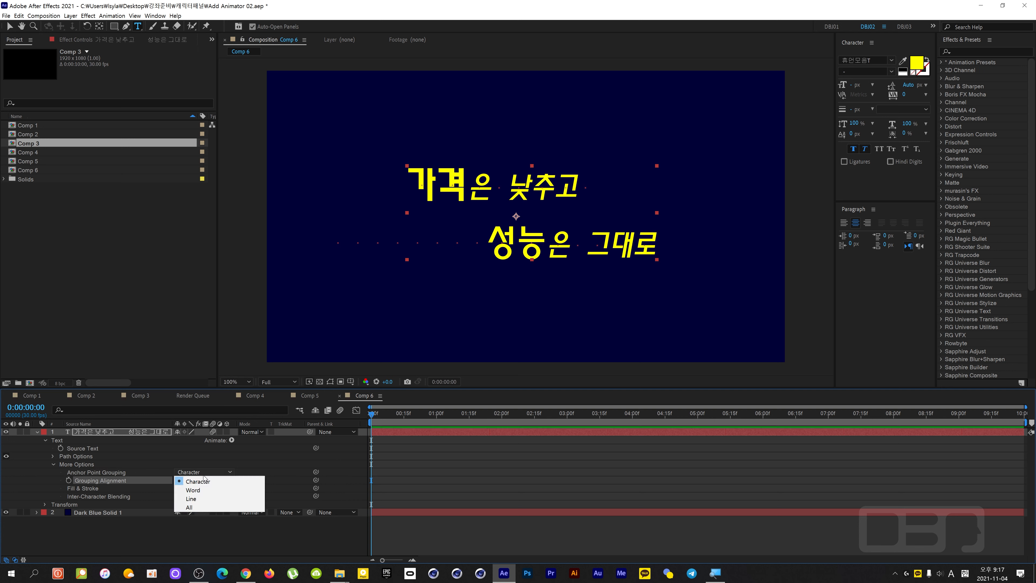
pyautogui.click(205, 491)
pyautogui.moveTo(191, 479); pyautogui.dragTo(211, 477)
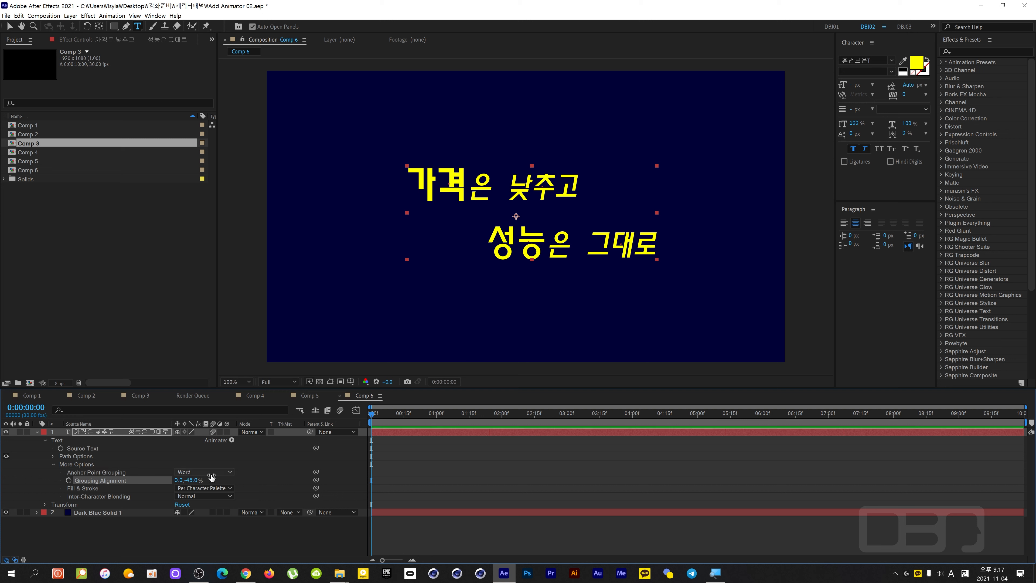
pyautogui.click(52, 464)
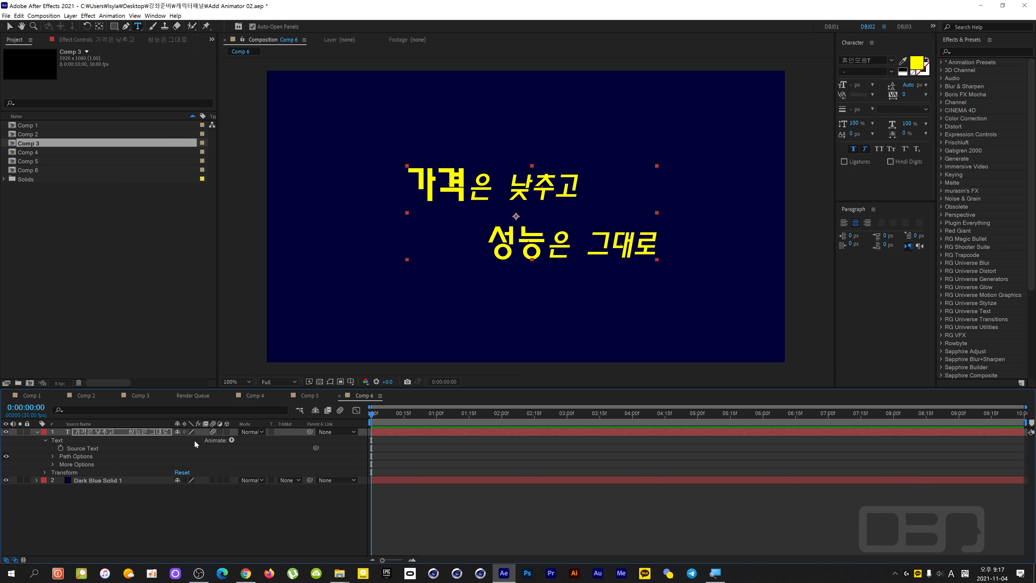
# Add a Position animator to the text layer and include Rotation and Scale properties in it.
pyautogui.click(231, 440)
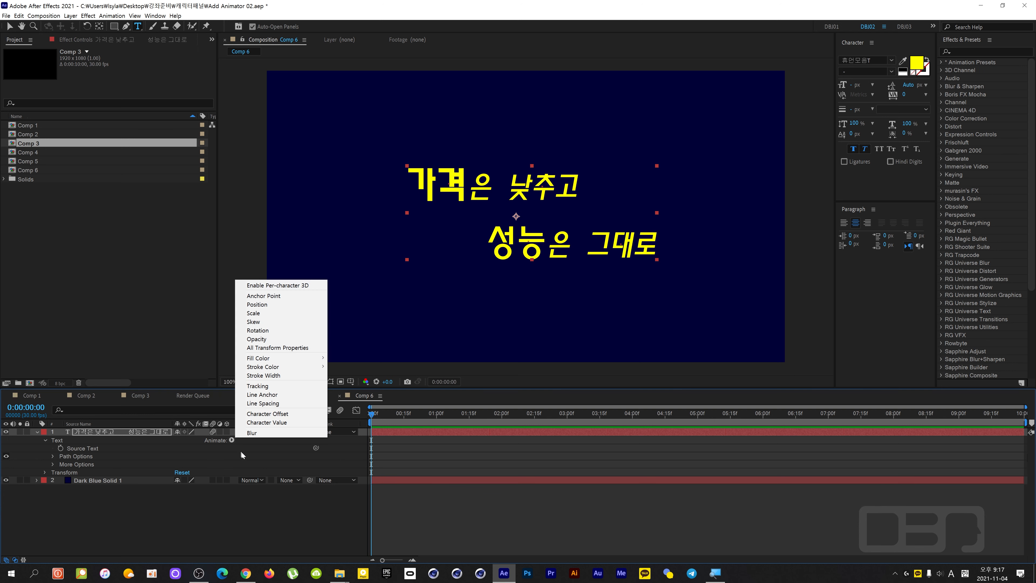
pyautogui.click(294, 305)
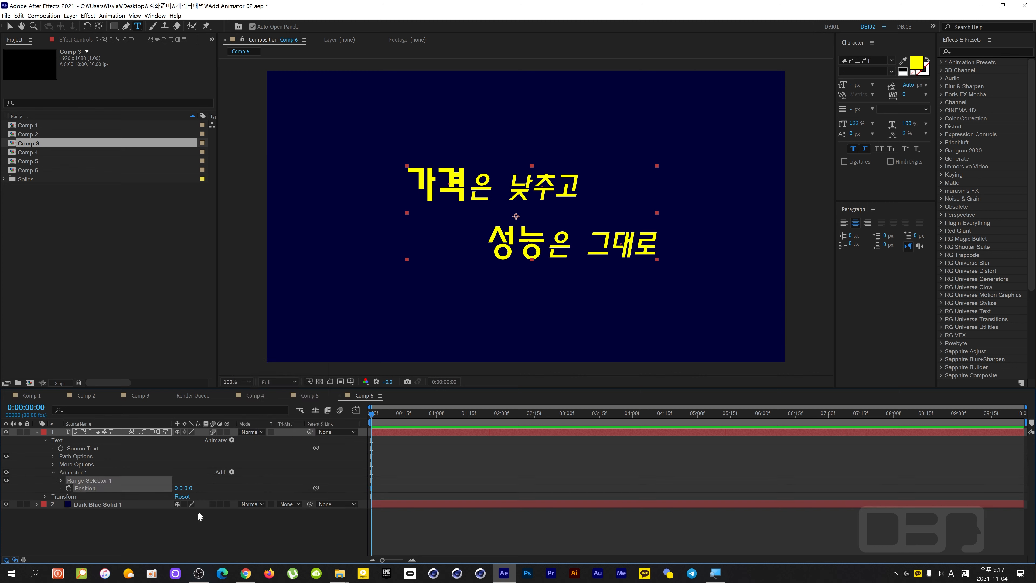
pyautogui.click(226, 473)
pyautogui.moveTo(247, 476)
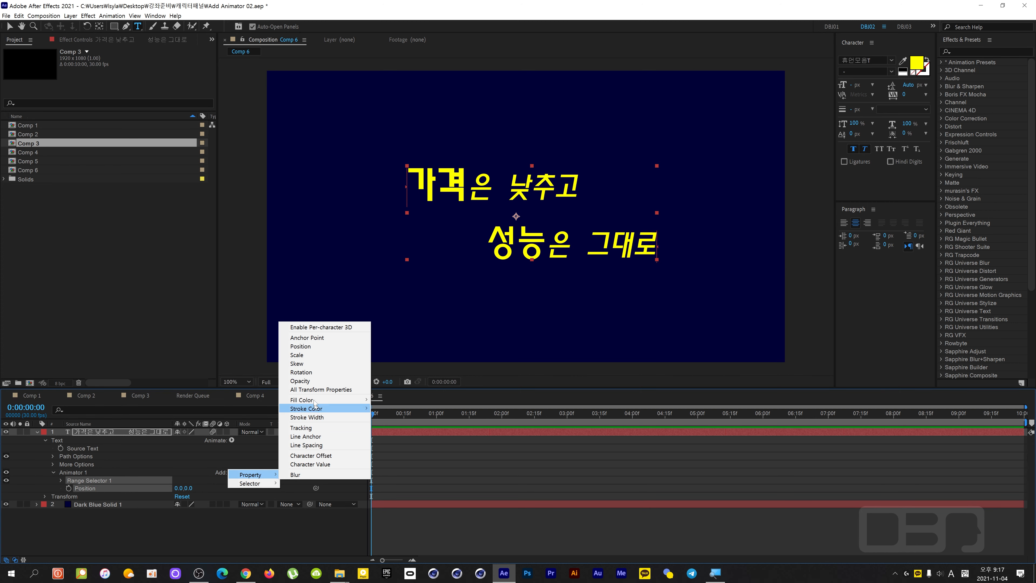
pyautogui.click(317, 372)
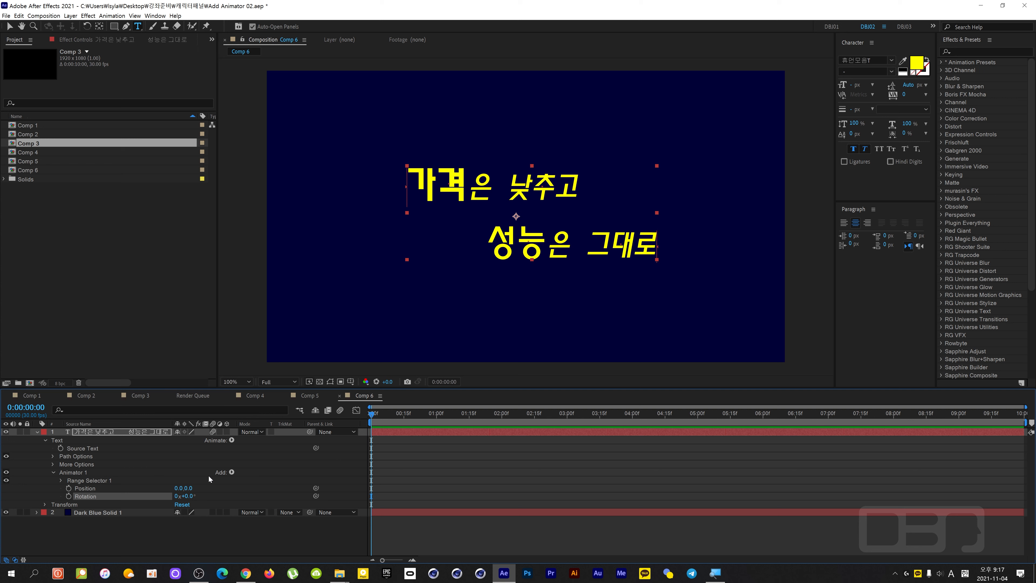
pyautogui.click(233, 473)
pyautogui.moveTo(245, 474)
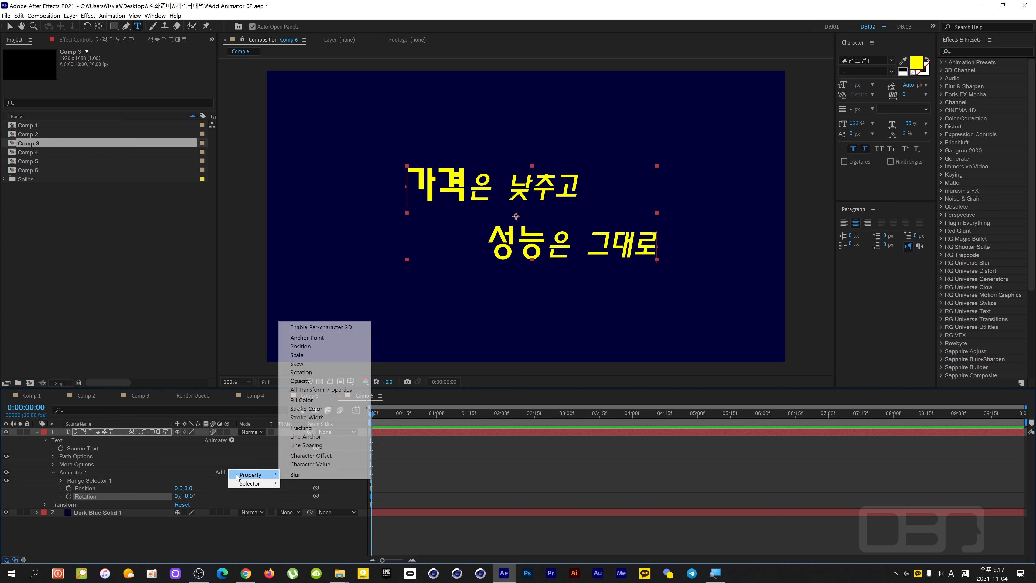
pyautogui.click(323, 353)
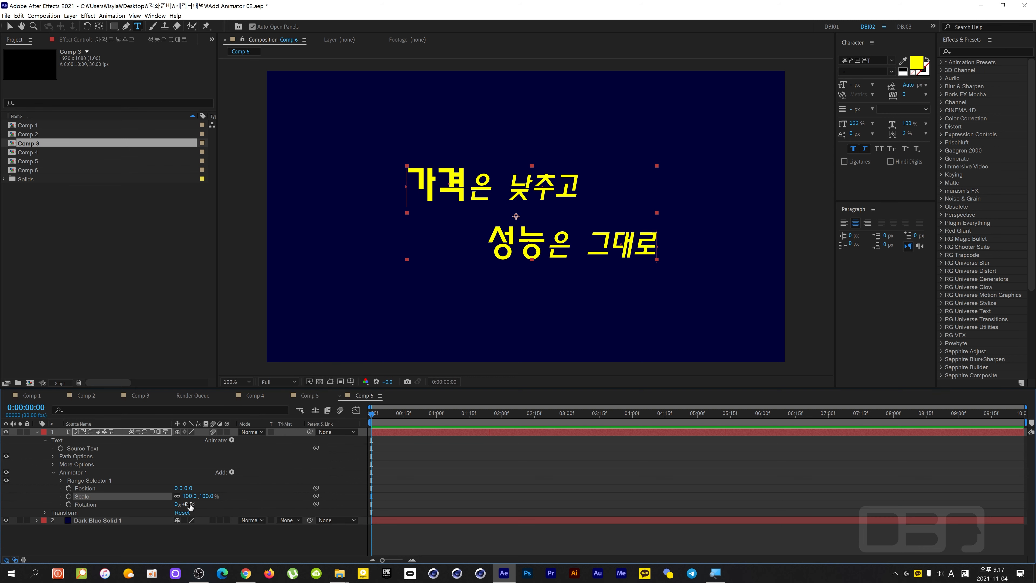
# Set the Rotation of the text animator to -180°.
pyautogui.moveTo(187, 503); pyautogui.dragTo(178, 508)
pyautogui.click(190, 503)
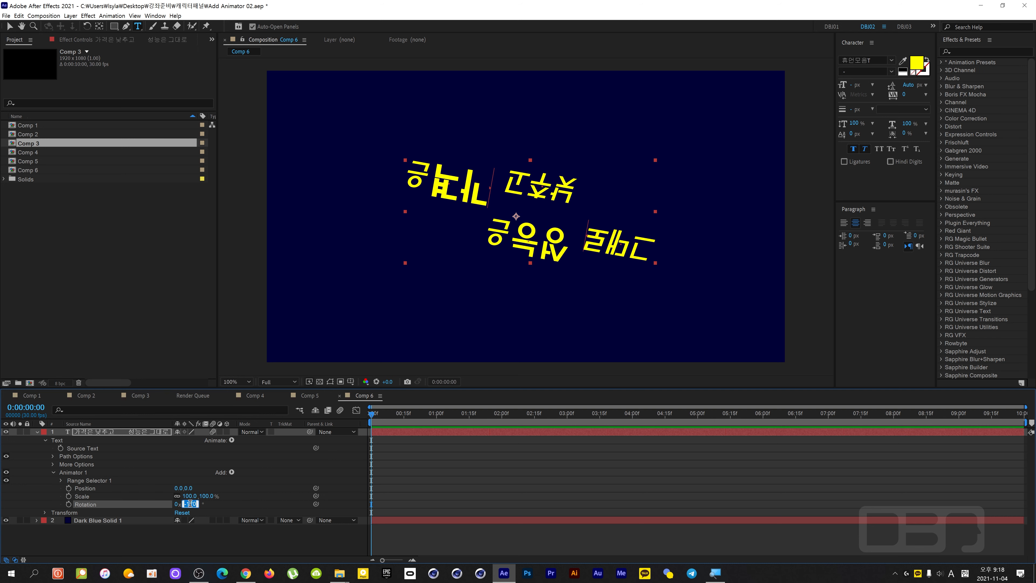
pyautogui.write('-')
pyautogui.click(241, 504)
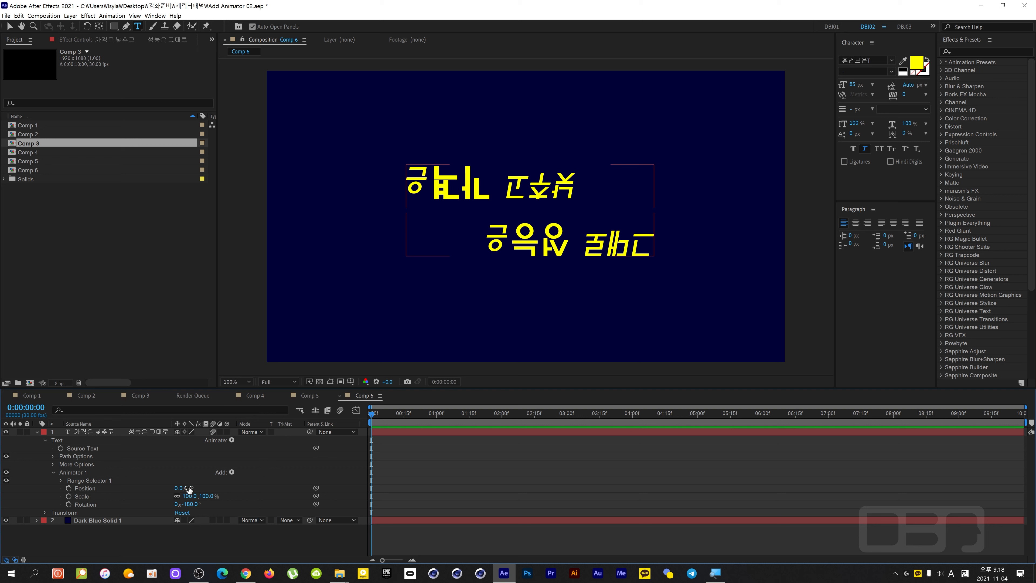
# Set the text animator's Position to 0, 623 and its Scale to 0%.
pyautogui.moveTo(188, 488); pyautogui.dragTo(426, 488)
pyautogui.click(189, 496)
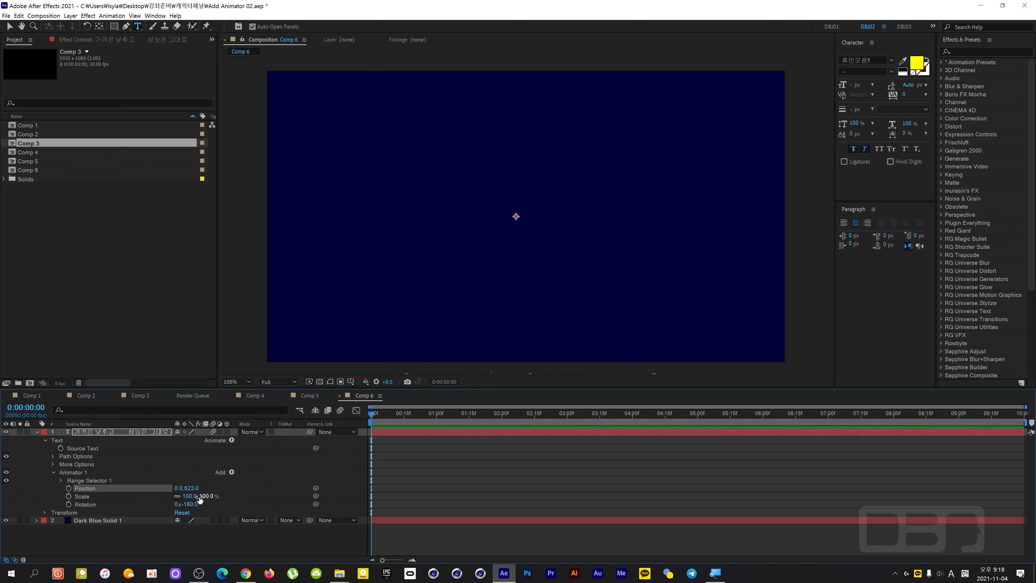
pyautogui.write('0')
pyautogui.press('Return')
# Add an Expression selector to the text animator and replace its Amount expression with the copied overshoot code.
pyautogui.click(231, 473)
pyautogui.moveTo(254, 484)
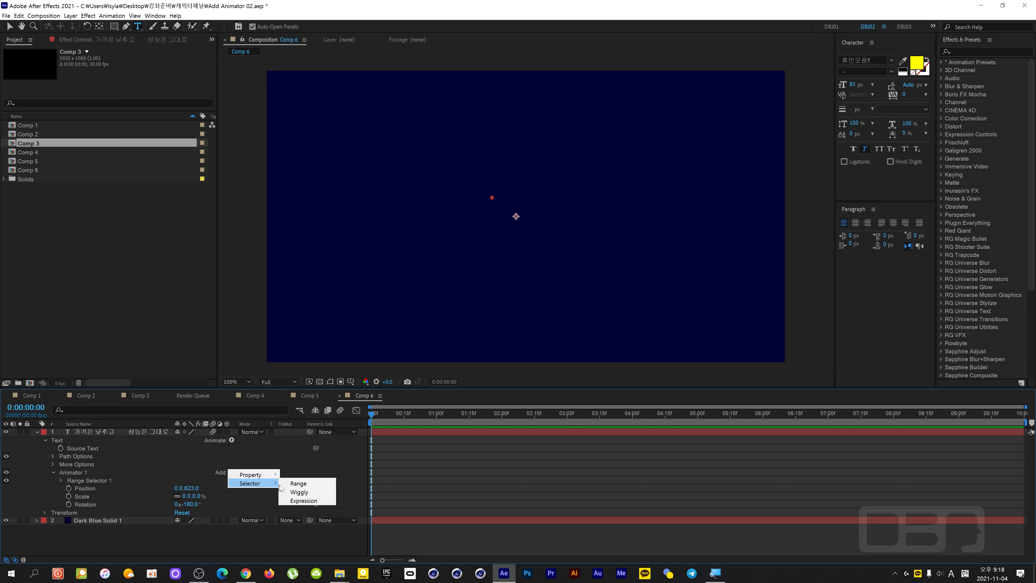
pyautogui.click(299, 500)
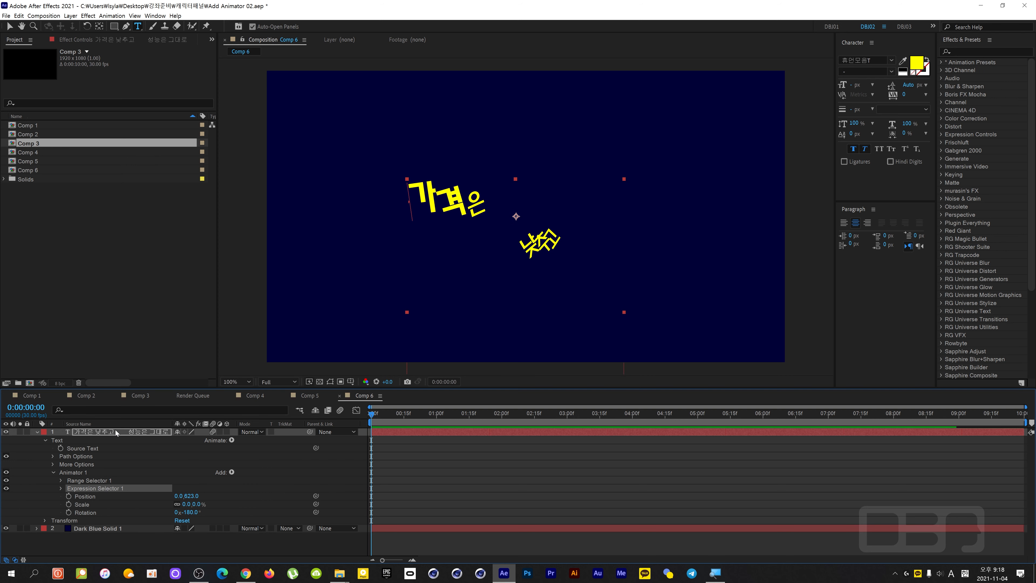
pyautogui.press('e')
pyautogui.press('e')
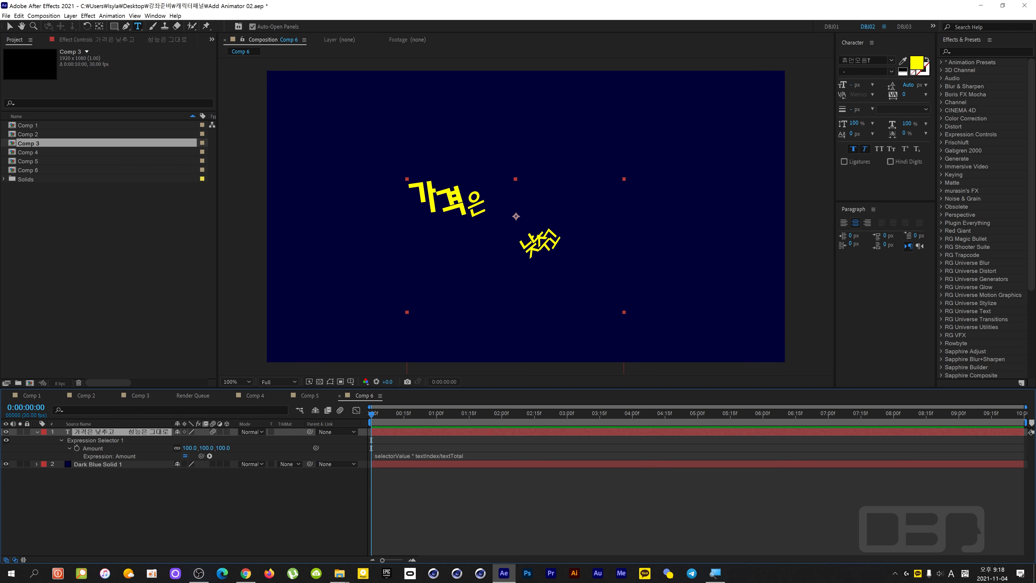
pyautogui.click(425, 456)
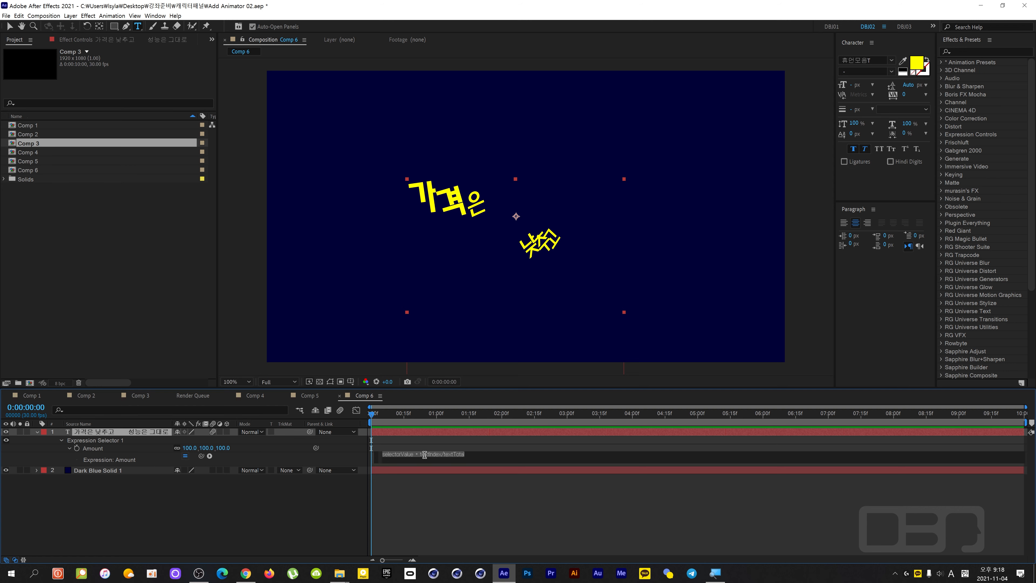
pyautogui.hotkey('ctrl', 'v')
pyautogui.click(350, 492)
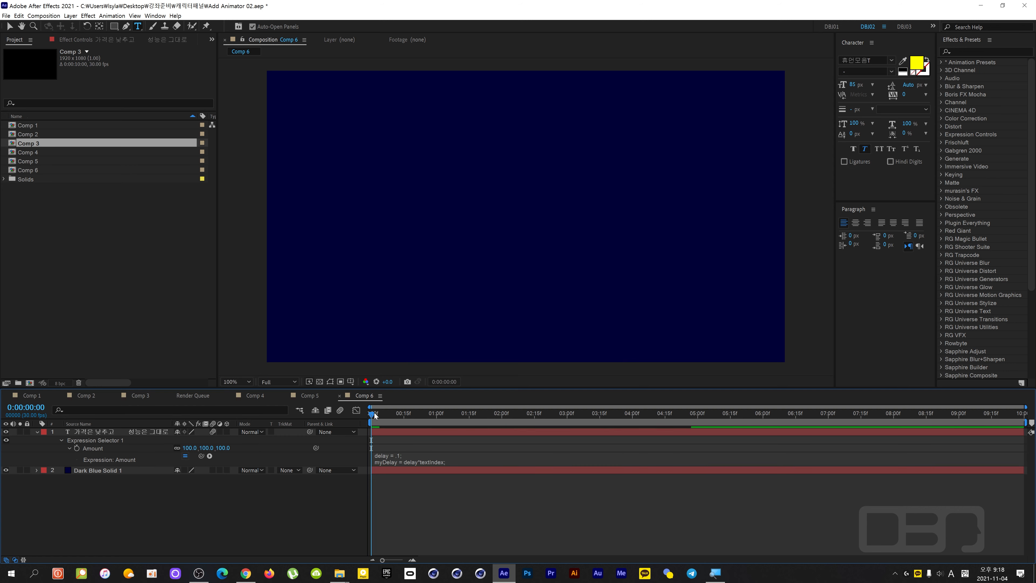
# Scrub through the start of the composition and play a preview of the text animation.
pyautogui.moveTo(374, 411); pyautogui.dragTo(411, 419)
pyautogui.press('space')
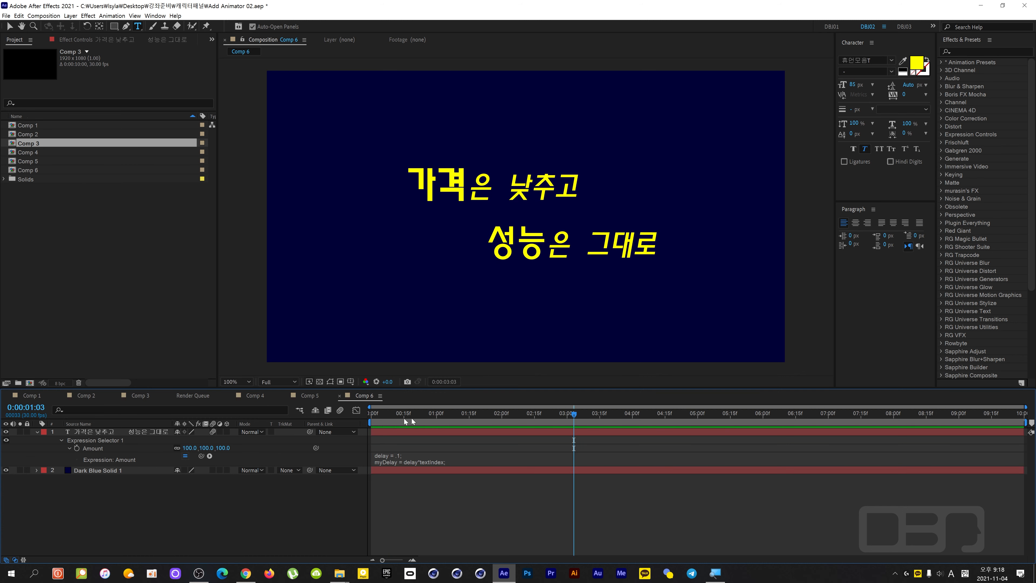
pyautogui.press('space')
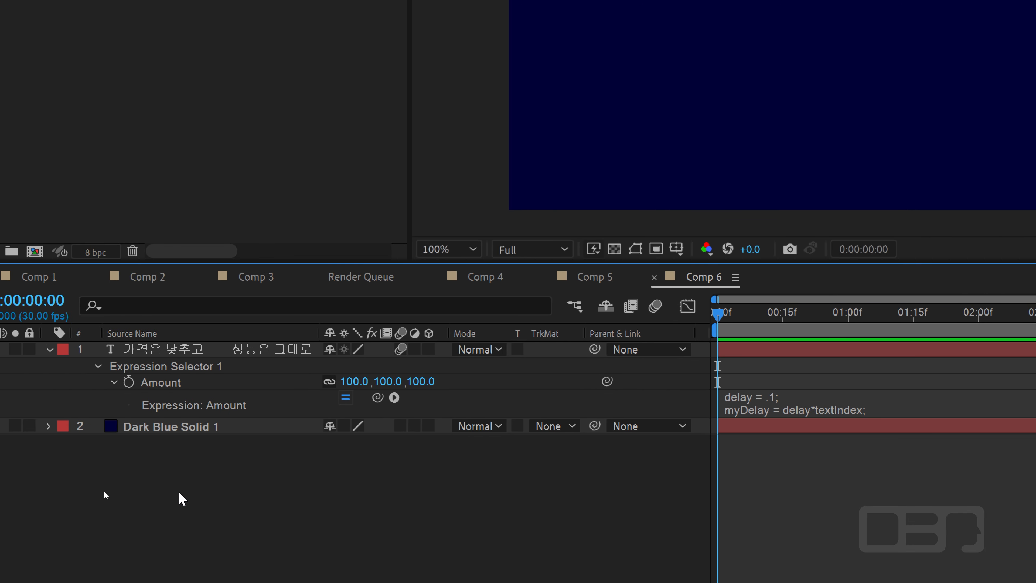
# Reveal the text layer's full animator properties and set the Expression selector's Based On option to Words.
pyautogui.click(98, 366)
pyautogui.click(98, 366)
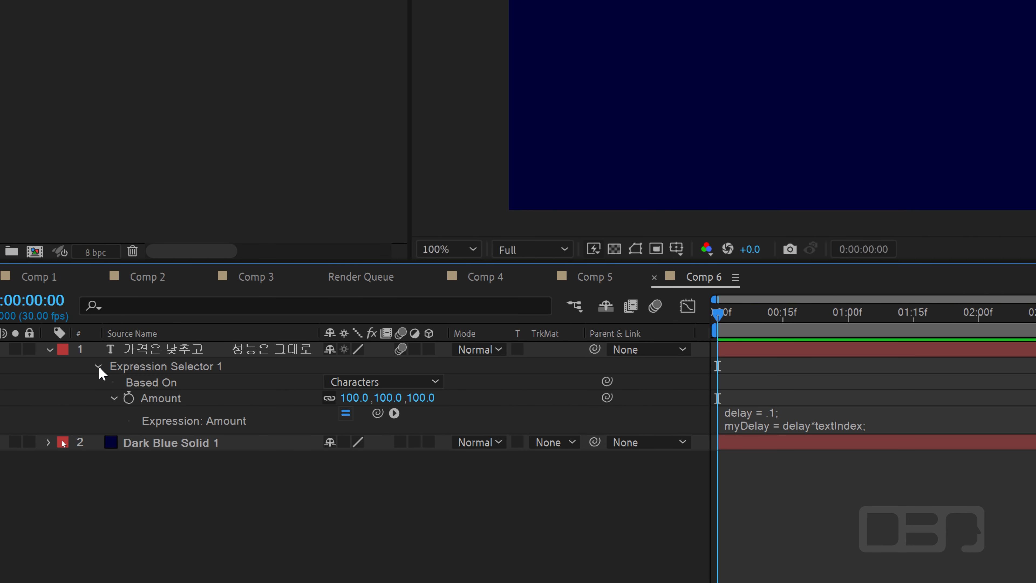
pyautogui.click(114, 398)
pyautogui.click(48, 350)
pyautogui.click(49, 350)
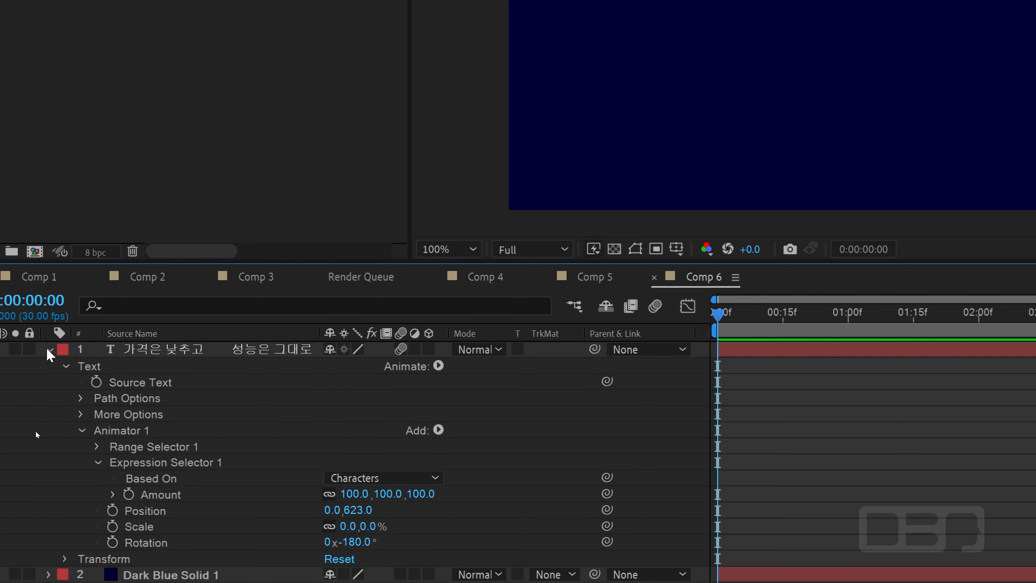
pyautogui.click(136, 431)
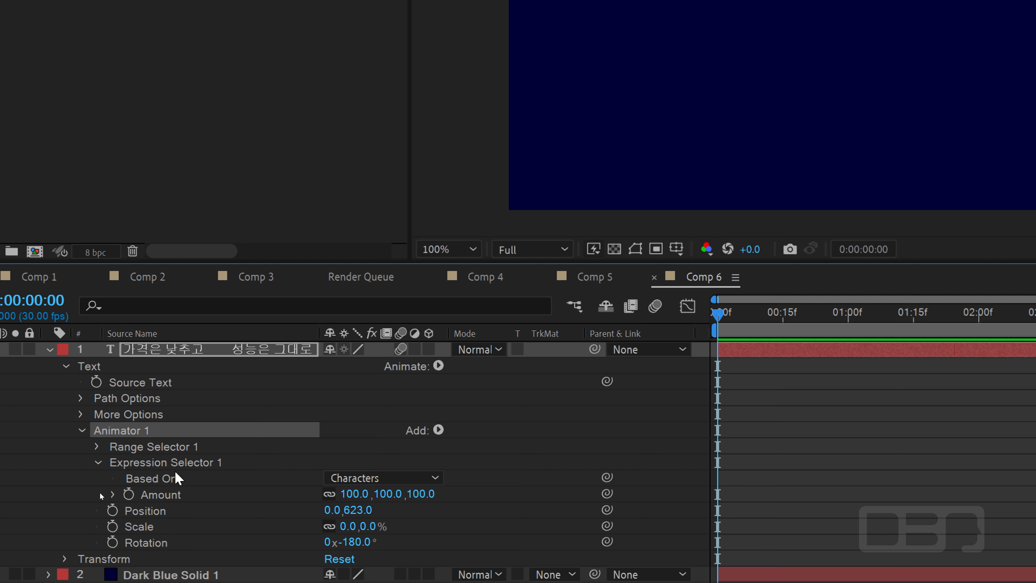
pyautogui.click(191, 464)
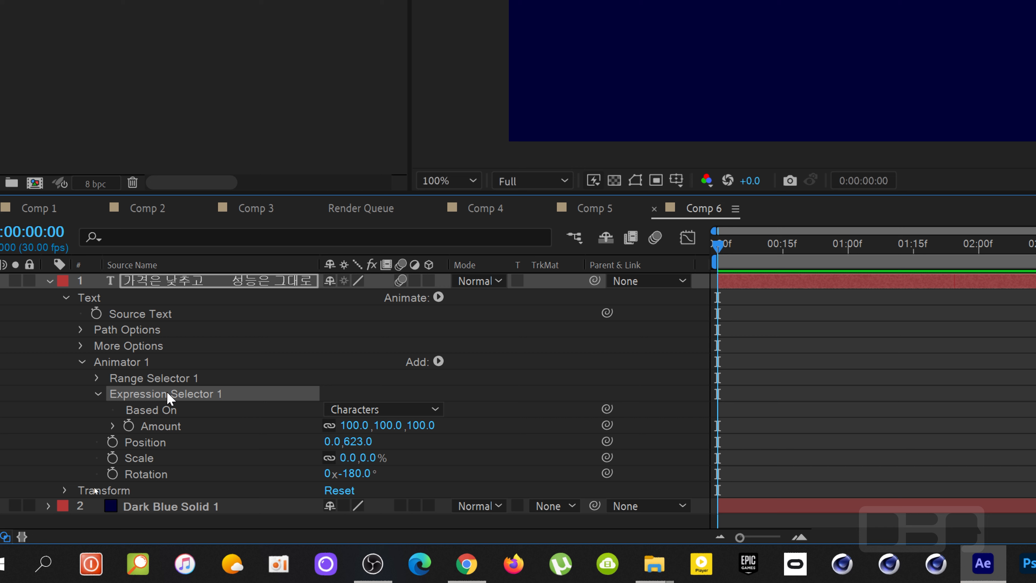
pyautogui.click(363, 409)
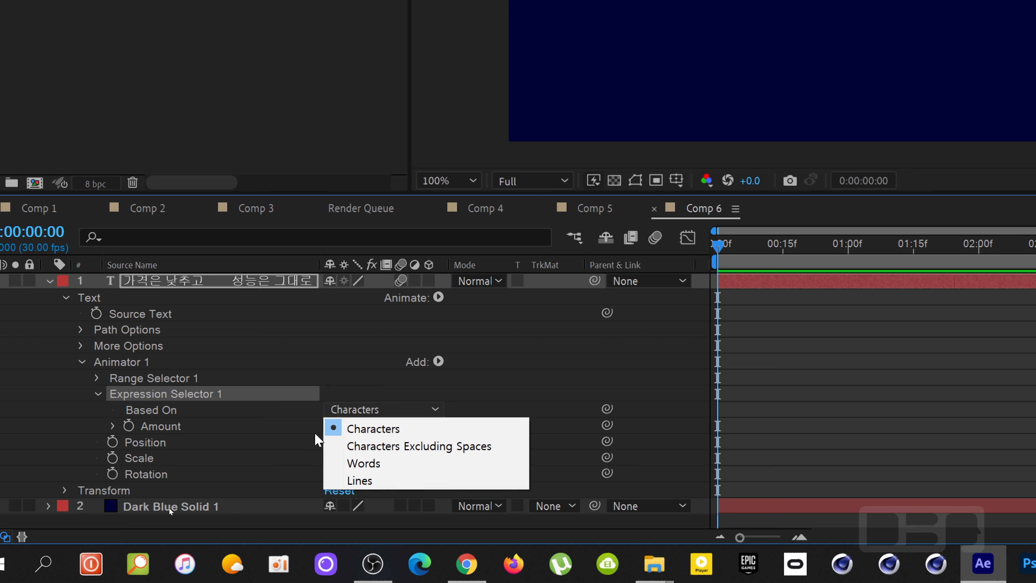
pyautogui.click(266, 460)
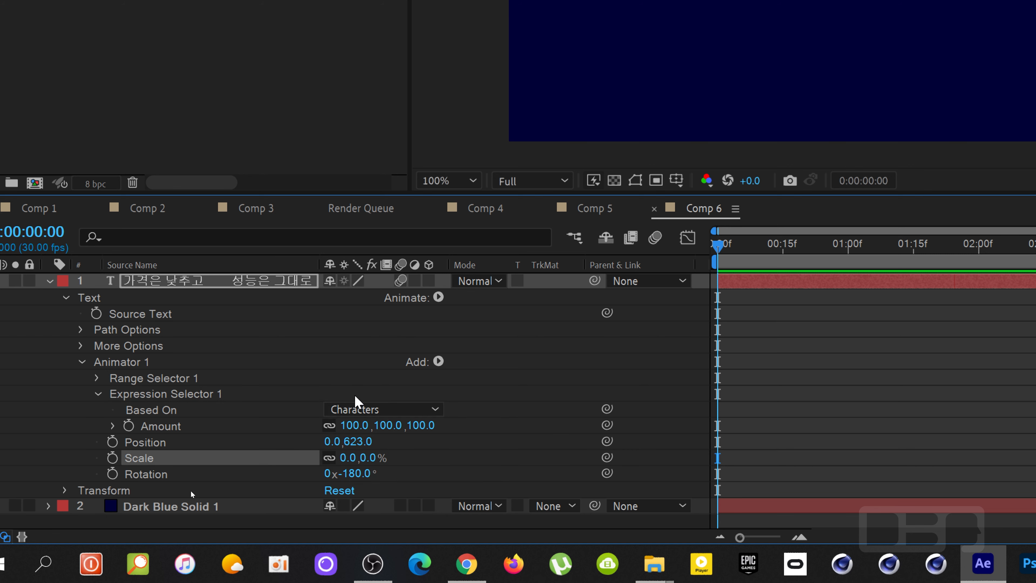
pyautogui.click(355, 409)
pyautogui.click(342, 463)
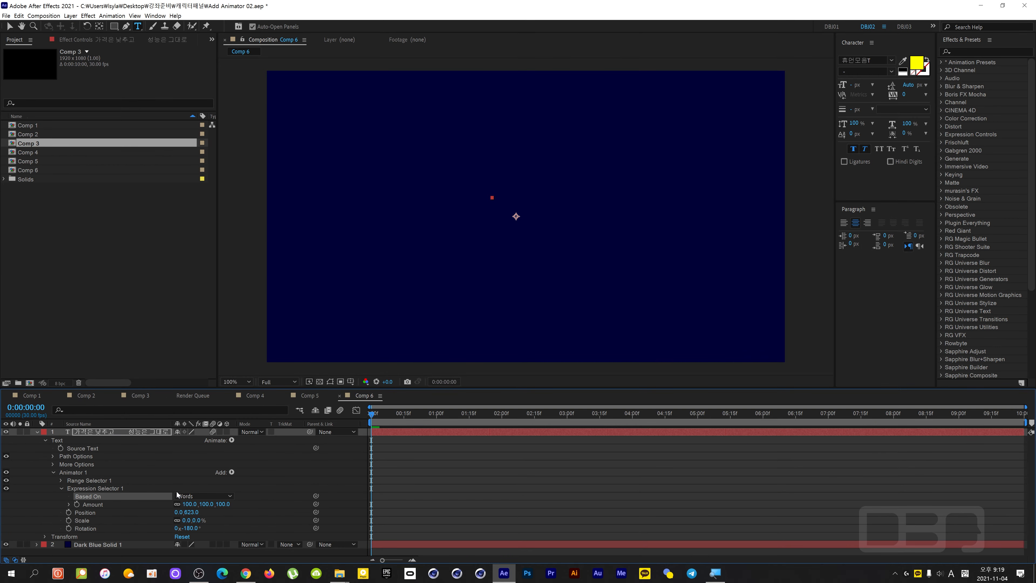
# Preview the word-based text animation and scrub through its first seconds.
pyautogui.press('space')
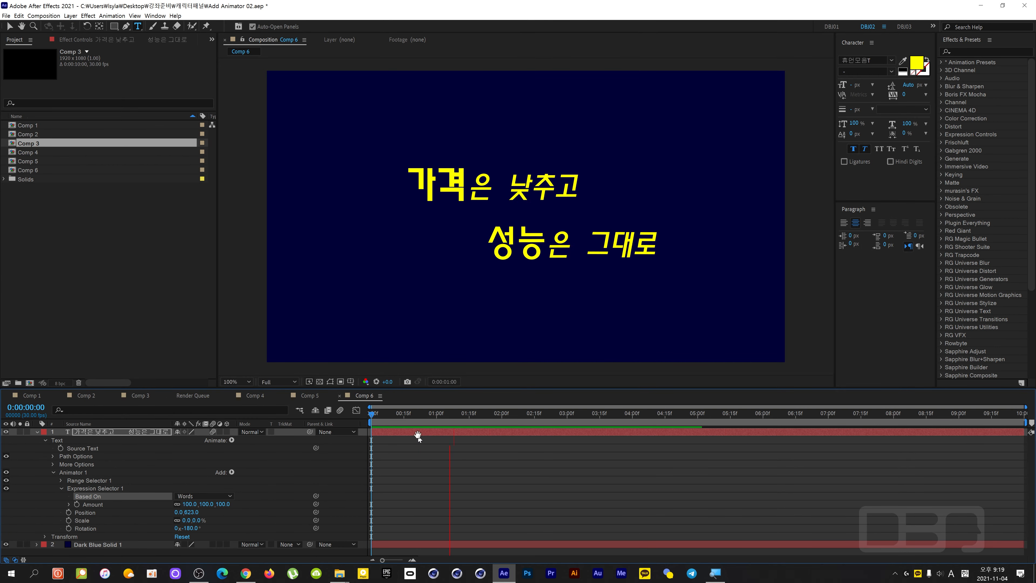
pyautogui.press('space')
pyautogui.moveTo(428, 417); pyautogui.dragTo(456, 421)
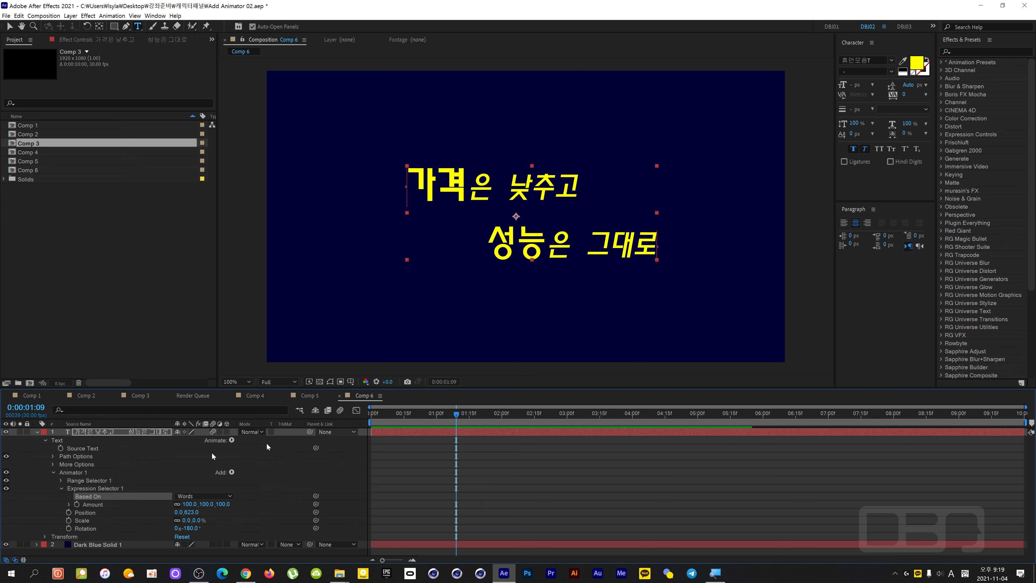
pyautogui.click(77, 471)
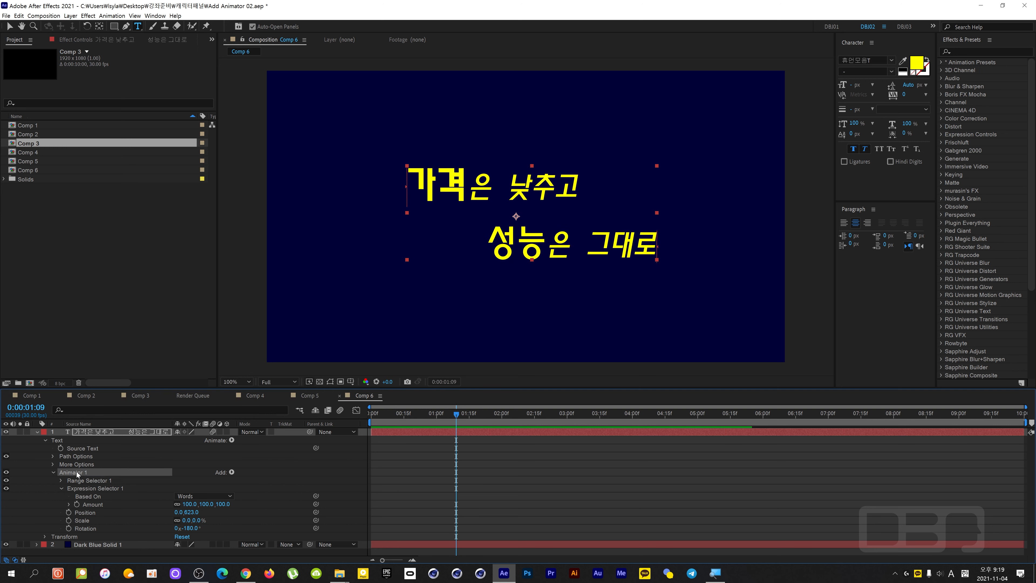
pyautogui.press('Delete')
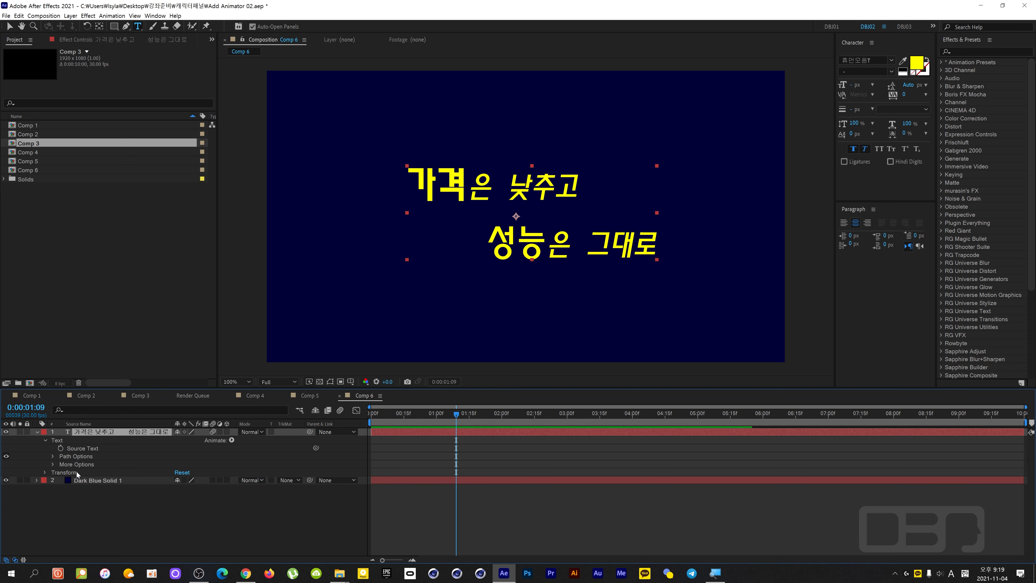
pyautogui.click(232, 439)
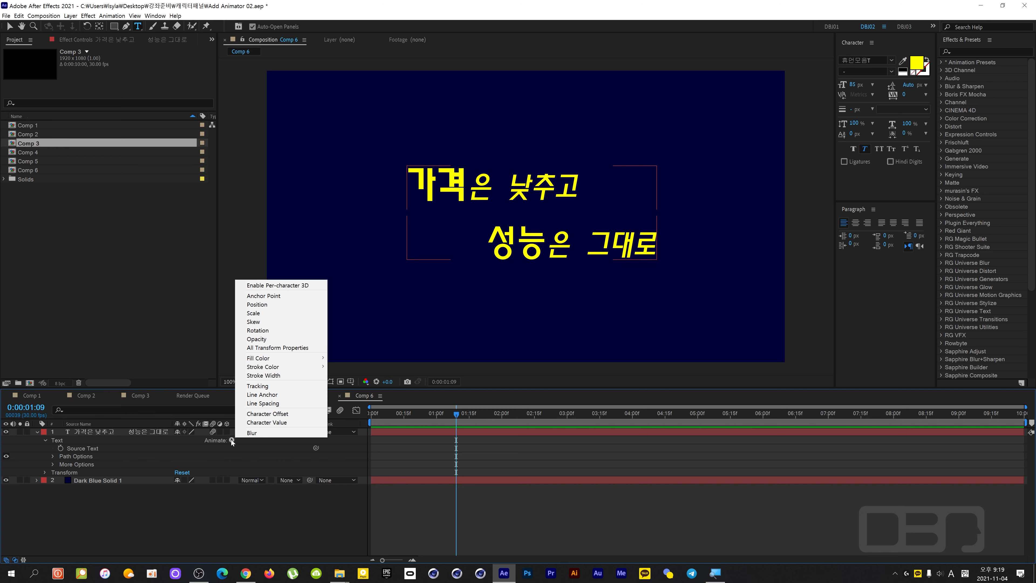
pyautogui.click(168, 446)
pyautogui.hotkey('ctrl', 'z')
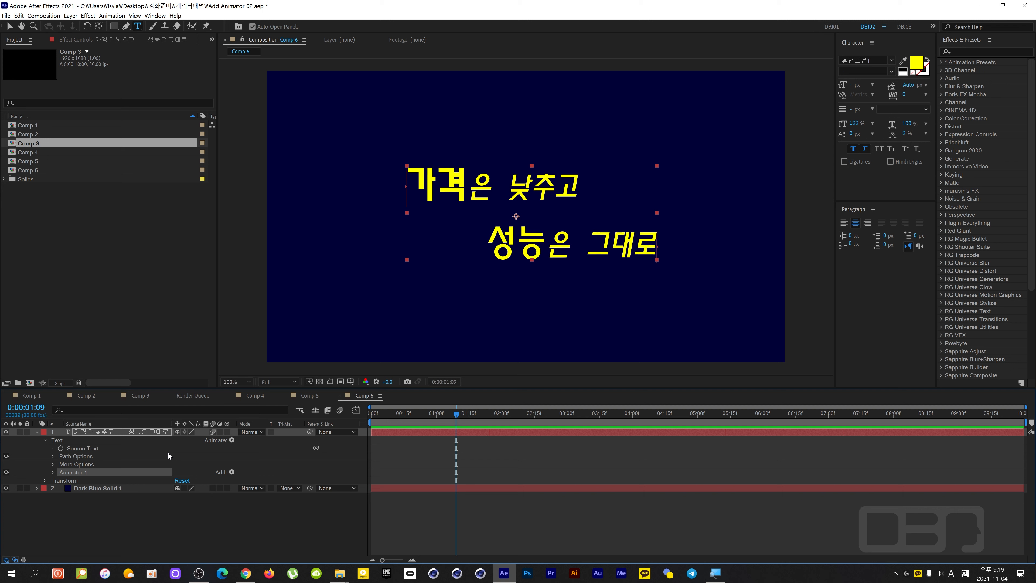
# Set the text's Anchor Point Grouping to Character, base the Expression selector on Characters, and scrub to check the motion.
pyautogui.click(53, 472)
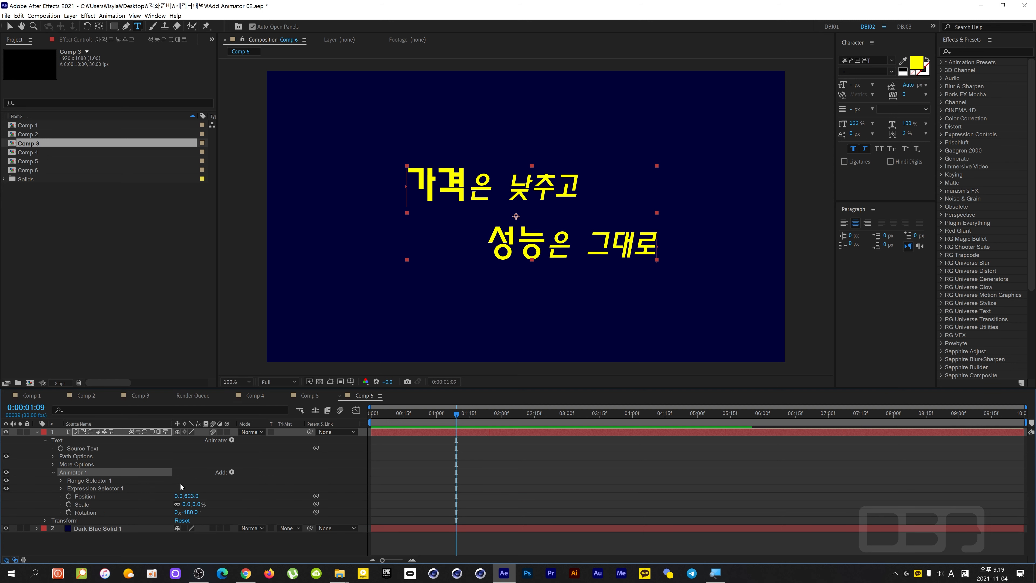
pyautogui.click(53, 464)
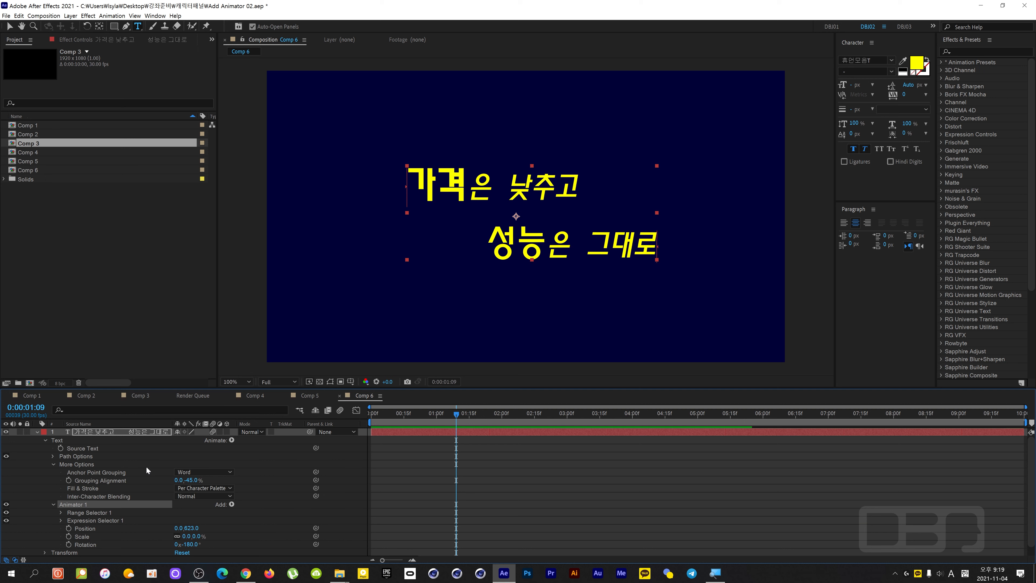
pyautogui.click(192, 472)
pyautogui.click(196, 481)
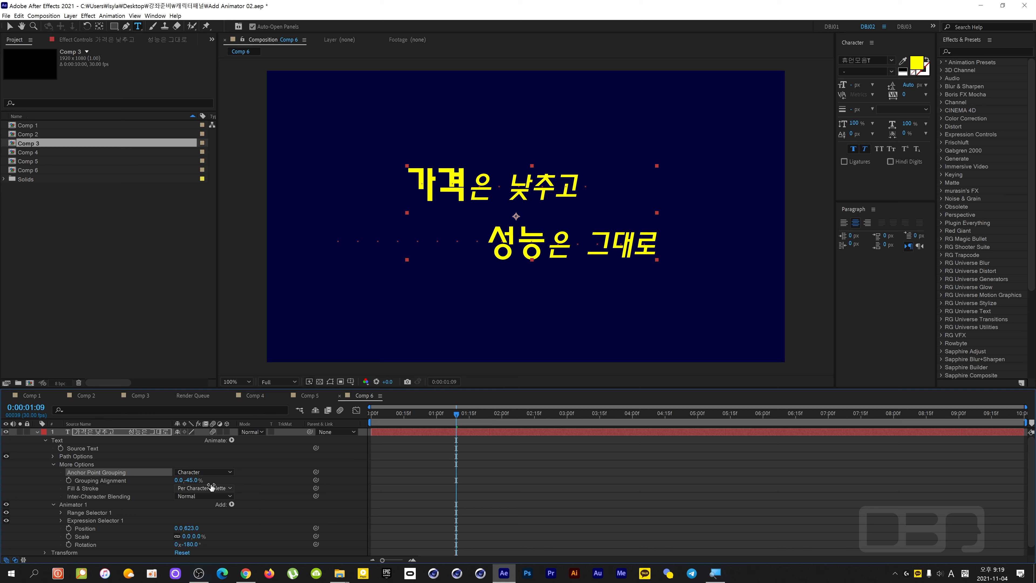
pyautogui.click(62, 521)
pyautogui.scroll(-1, 148, 507)
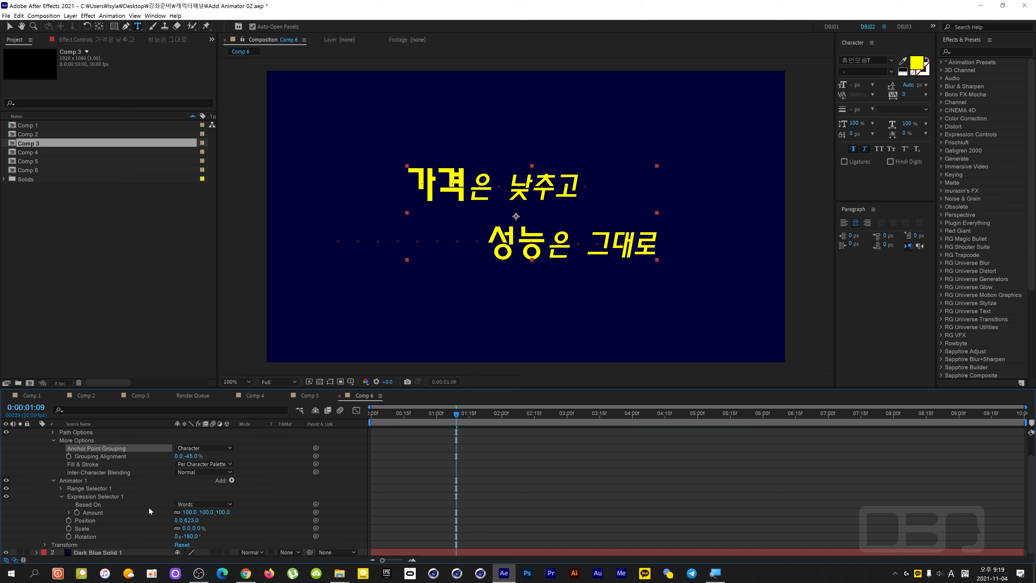
pyautogui.click(204, 504)
pyautogui.click(199, 514)
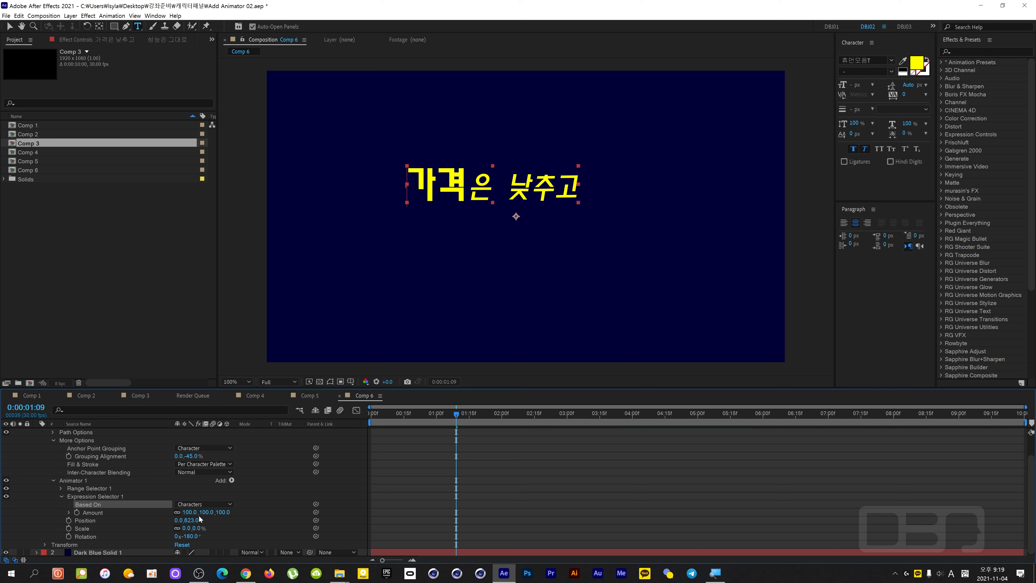
pyautogui.moveTo(453, 413); pyautogui.dragTo(501, 403)
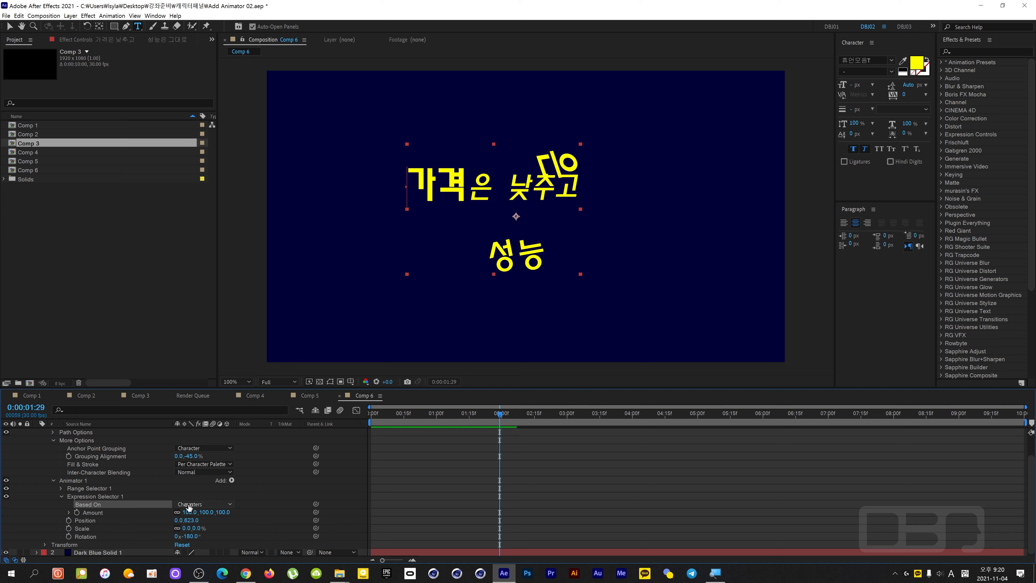
# Base the Expression selector on Characters Excluding Spaces and preview the animation from the start.
pyautogui.click(204, 504)
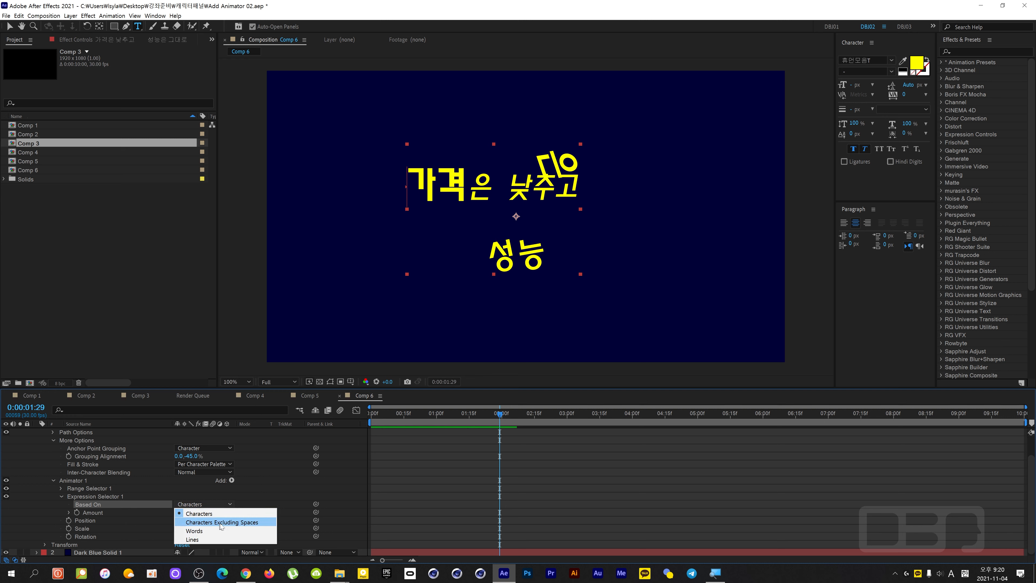
pyautogui.click(242, 523)
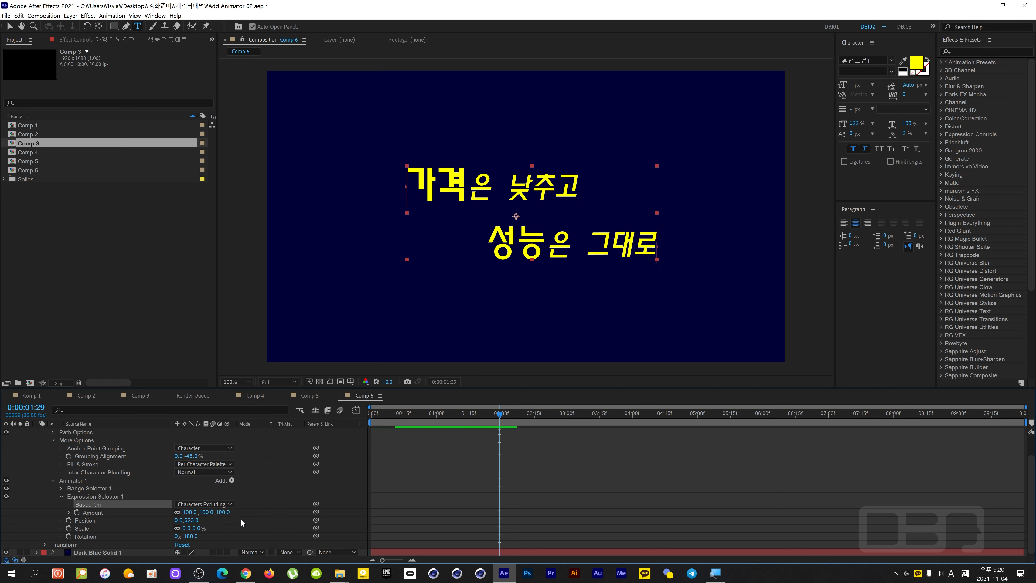
pyautogui.moveTo(449, 416); pyautogui.dragTo(384, 422)
pyautogui.press('space')
pyautogui.press('space')
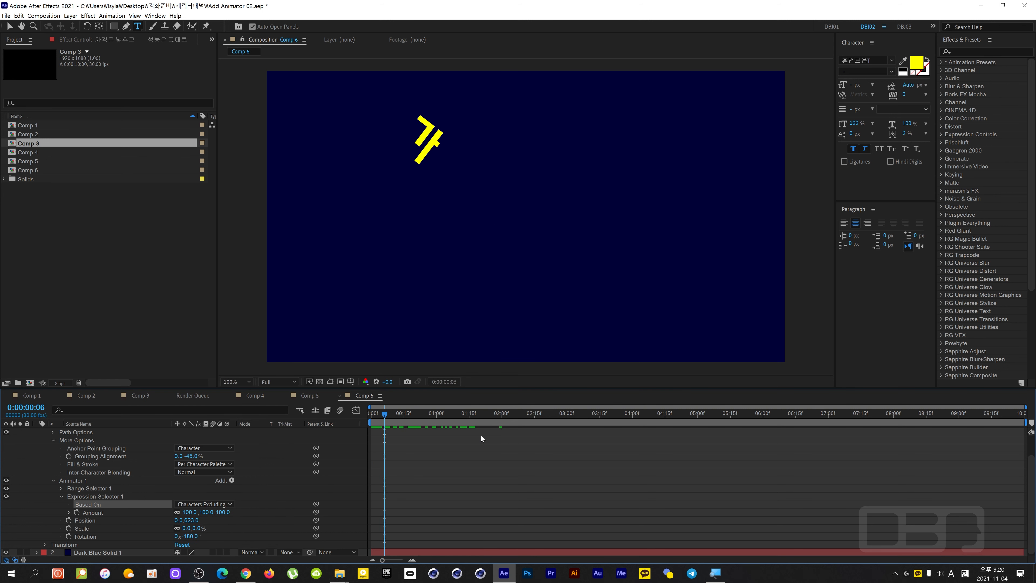
pyautogui.moveTo(498, 416); pyautogui.dragTo(347, 422)
pyautogui.press('space')
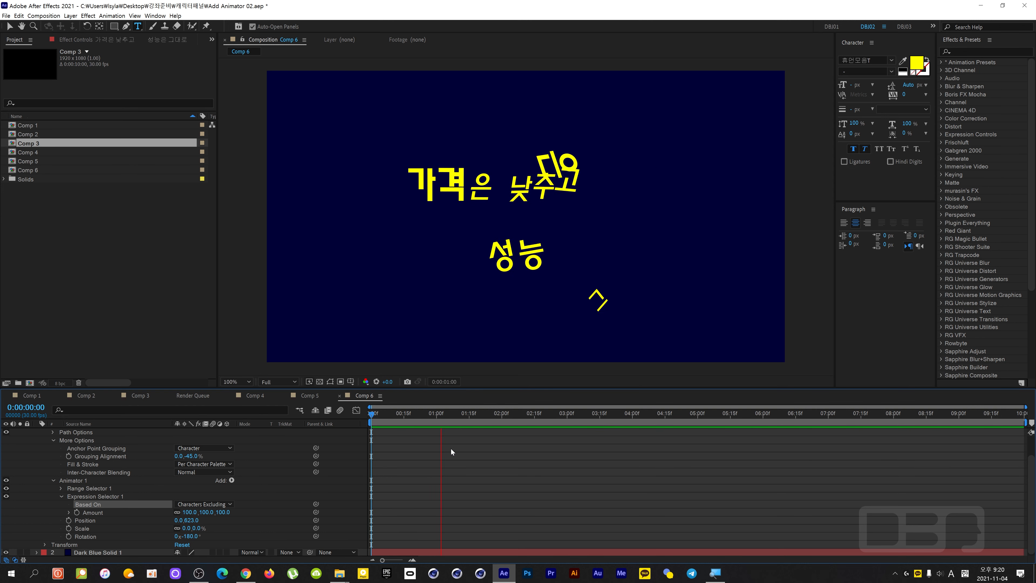
pyautogui.press('space')
# Switch the Expression selector's Based On option to Characters and play the animation from the first frame.
pyautogui.click(212, 504)
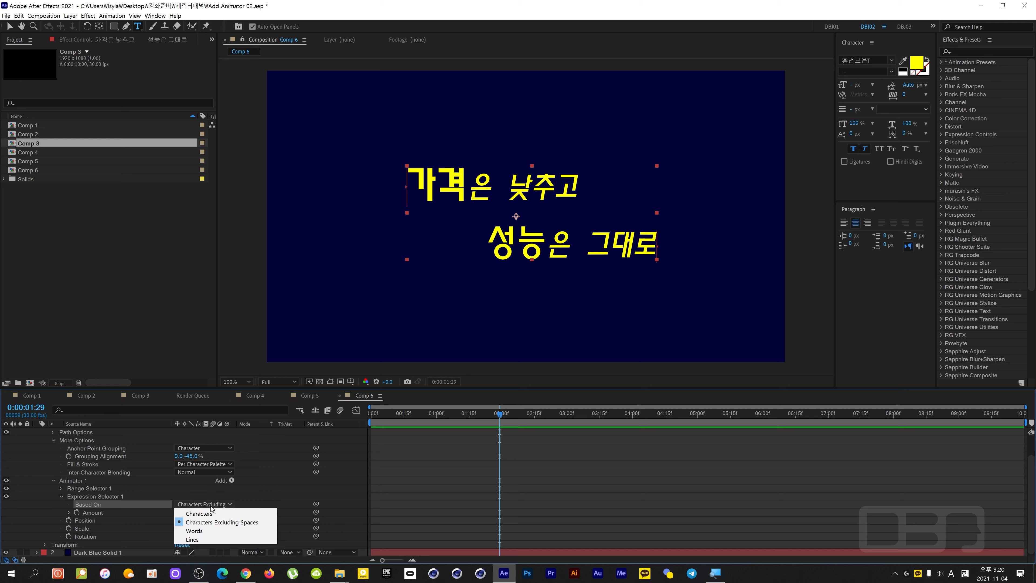
pyautogui.click(211, 512)
pyautogui.moveTo(432, 415); pyautogui.dragTo(364, 415)
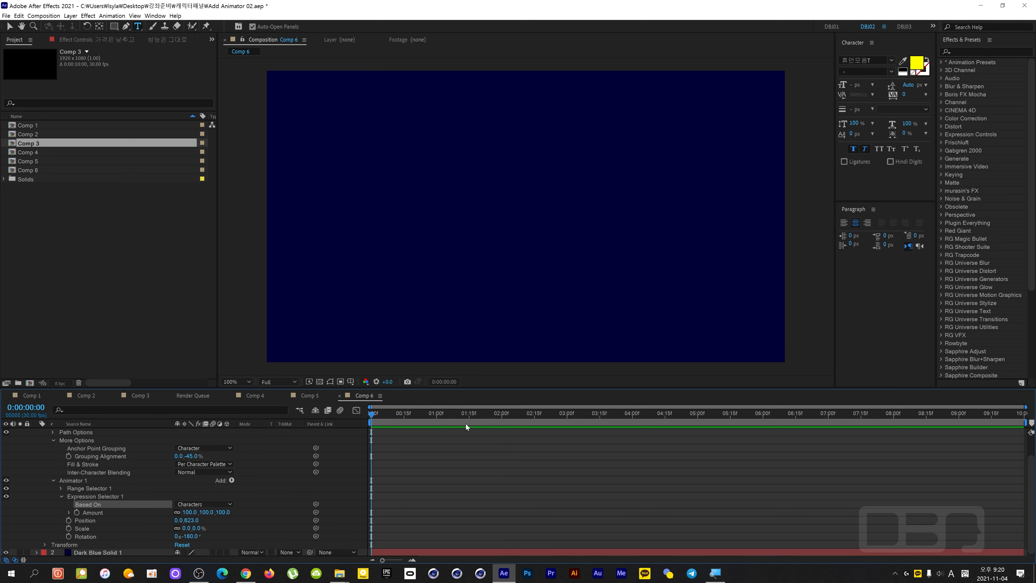
pyautogui.press('space')
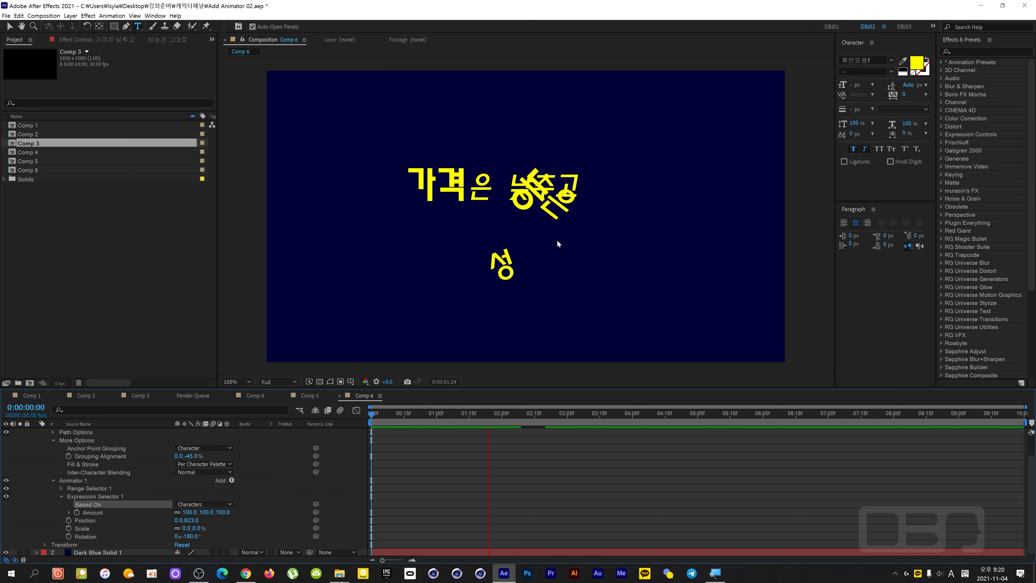
pyautogui.moveTo(537, 418); pyautogui.dragTo(375, 431)
# Set the text's Anchor Point Grouping to Word and the Expression selector's Based On option to Words.
pyautogui.click(204, 448)
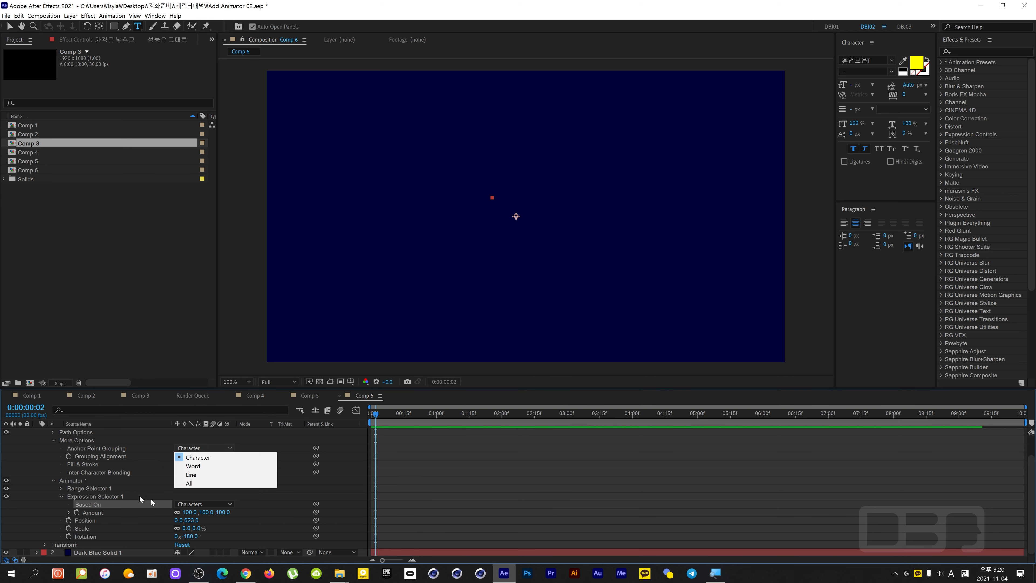
pyautogui.click(213, 467)
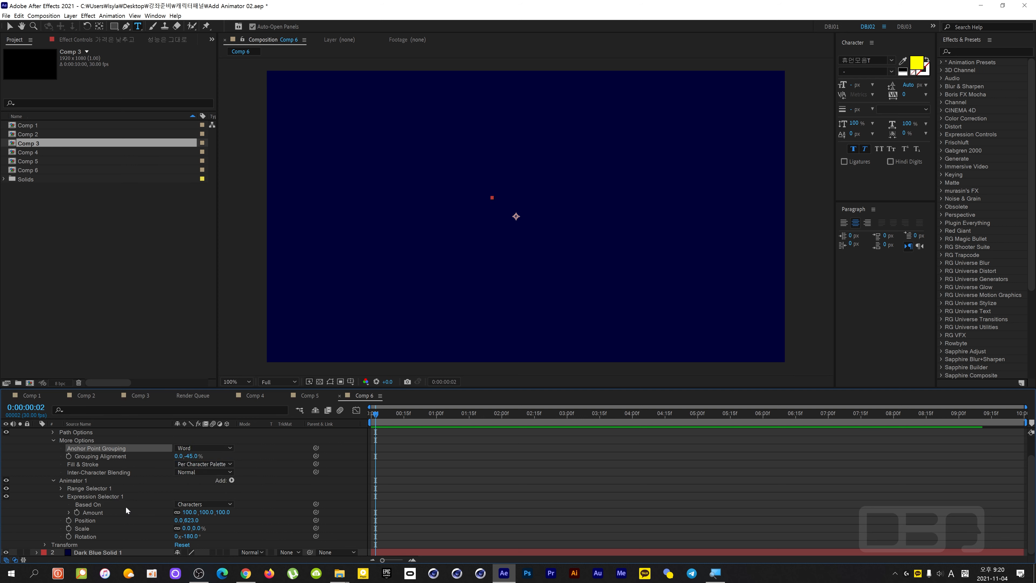
pyautogui.click(195, 505)
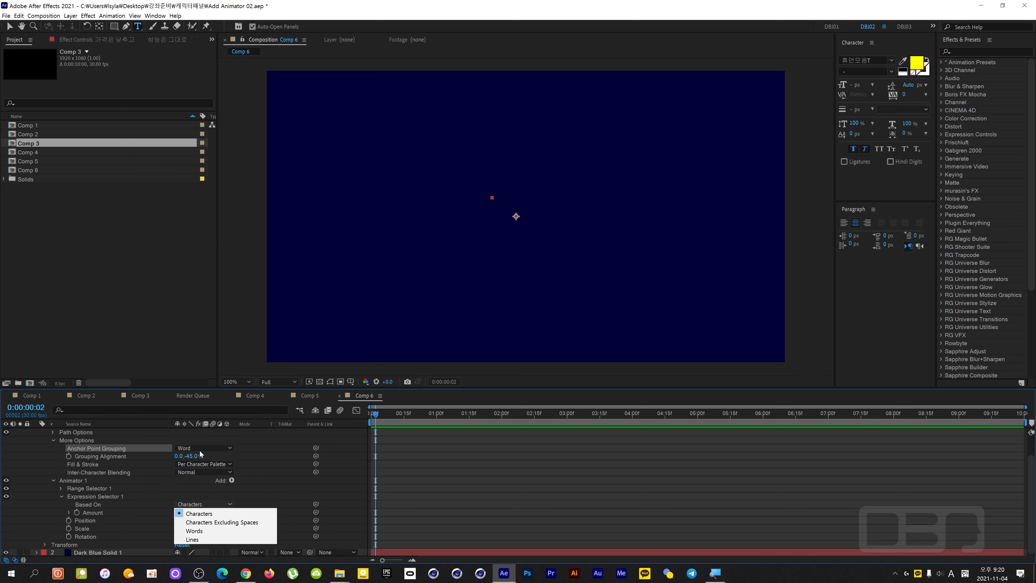
pyautogui.click(194, 530)
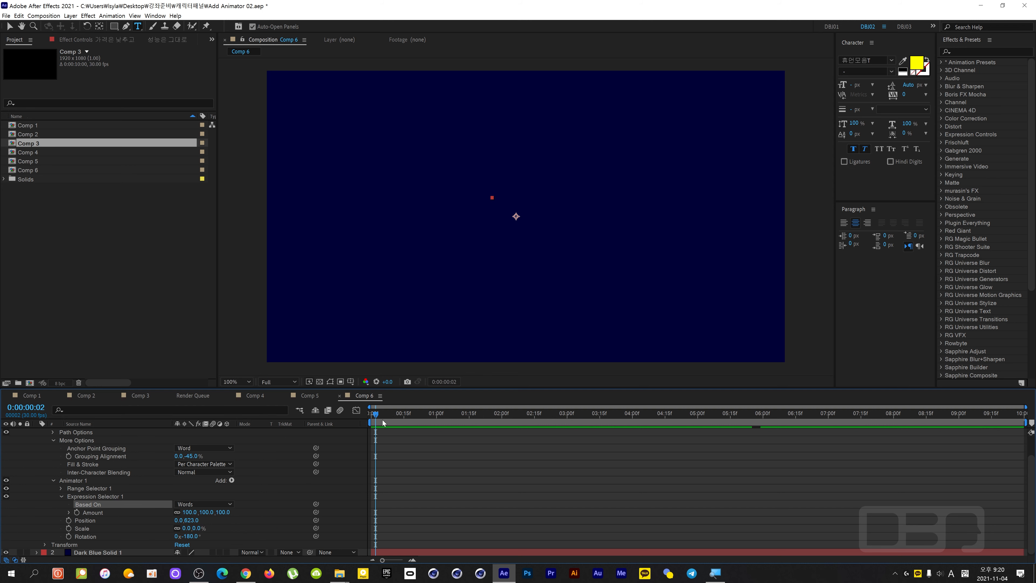
# Replay the word-by-word animation from the start of the composition to check its rotation and bounce.
pyautogui.press('Home')
pyautogui.press('space')
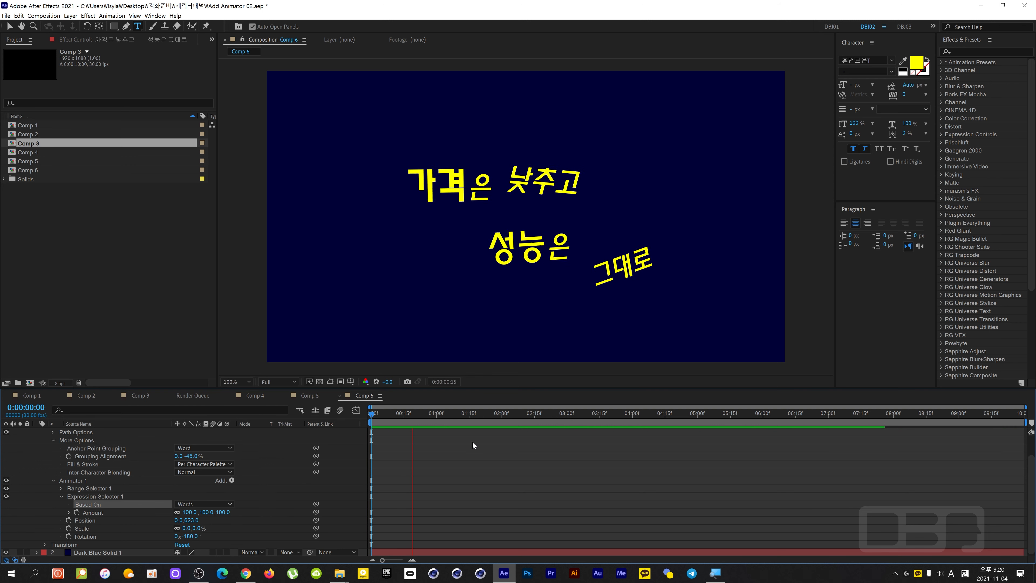
pyautogui.moveTo(461, 416); pyautogui.dragTo(425, 420)
pyautogui.press('Home')
pyautogui.press('space')
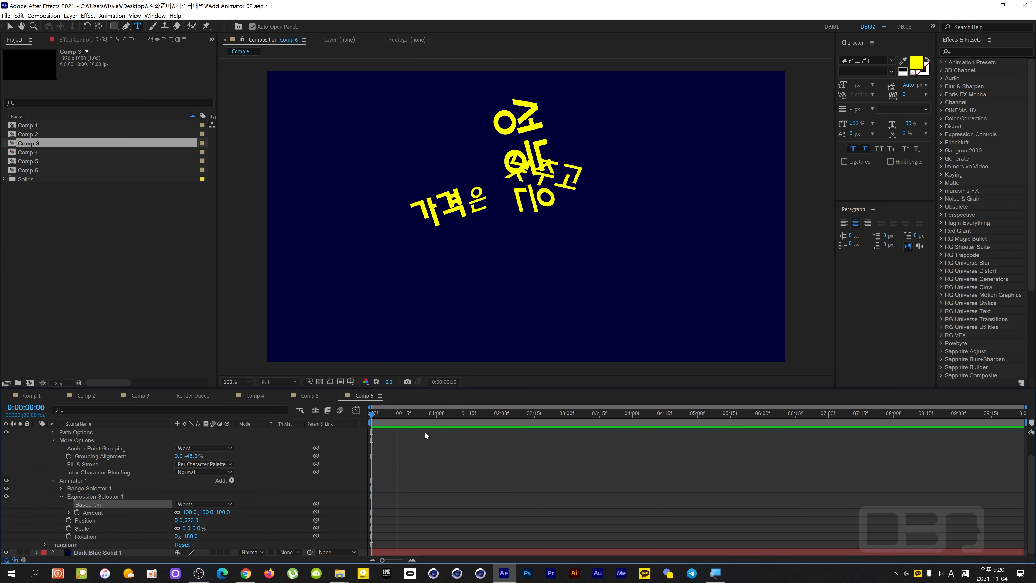
pyautogui.press('space')
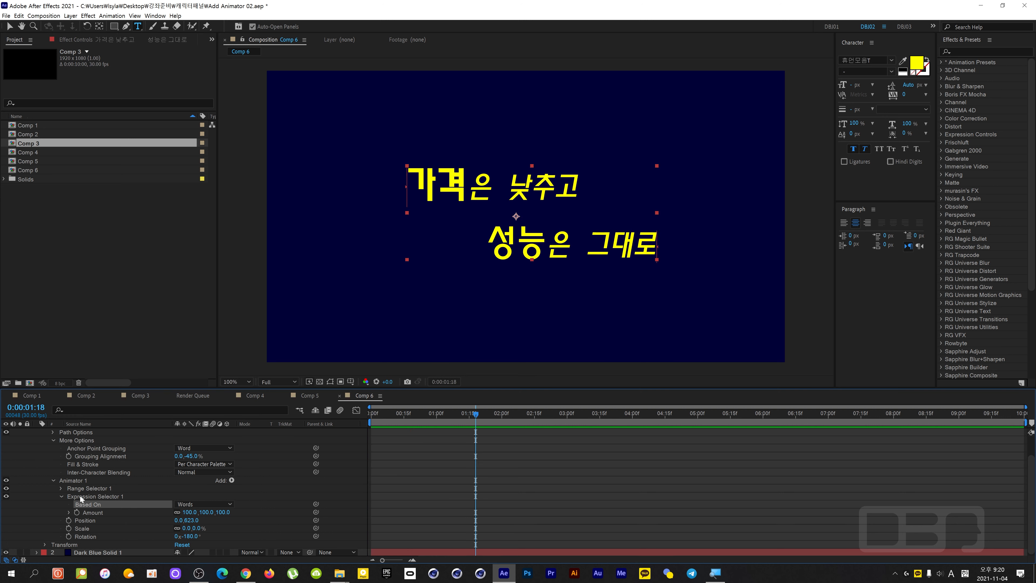
# Show only the Amount expression of the text layer's Expression selector in the timeline.
pyautogui.scroll(2, 123, 461)
pyautogui.click(135, 433)
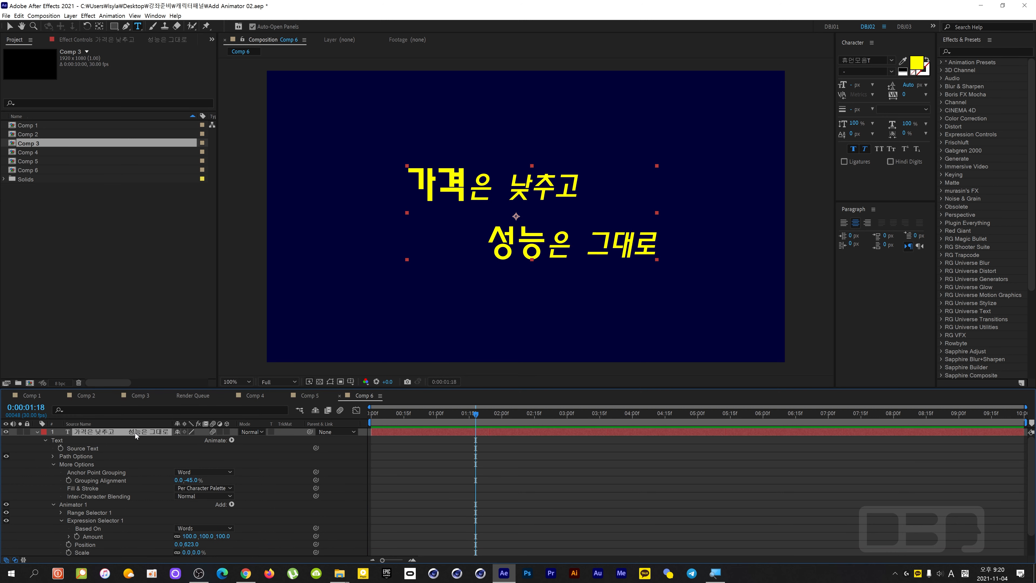
pyautogui.press('e')
pyautogui.press('e')
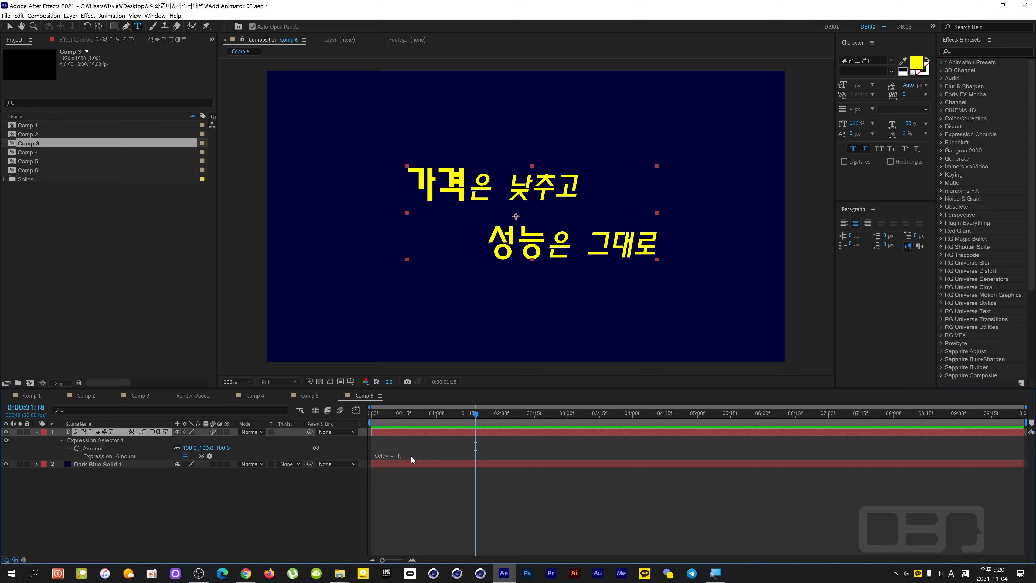
# Set delay to .1/4 and amplitude to 70 in the Amount expression and play the animation from the first frame.
pyautogui.click(411, 457)
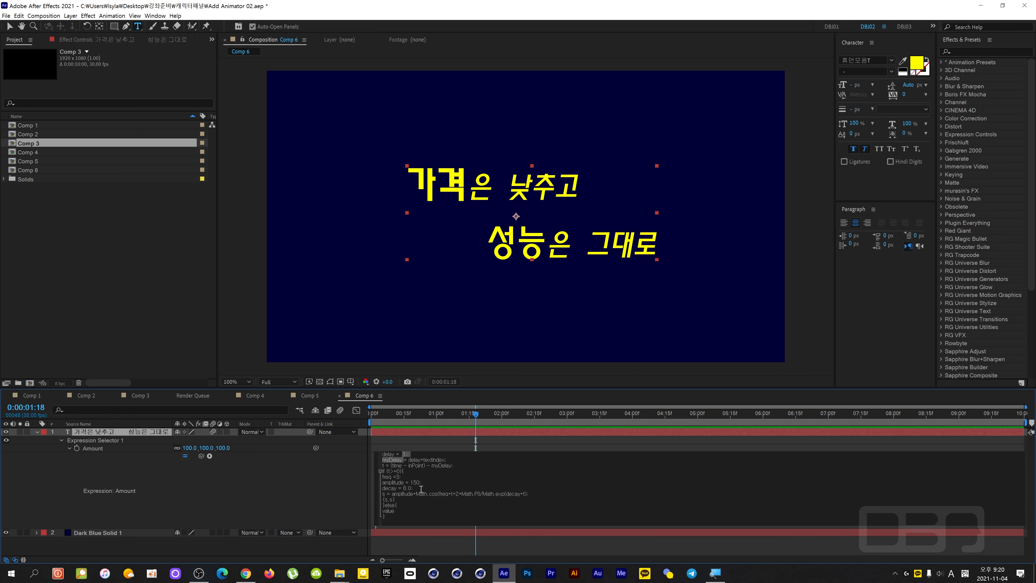
pyautogui.press('Down')
pyautogui.moveTo(469, 415); pyautogui.dragTo(360, 425)
pyautogui.press('space')
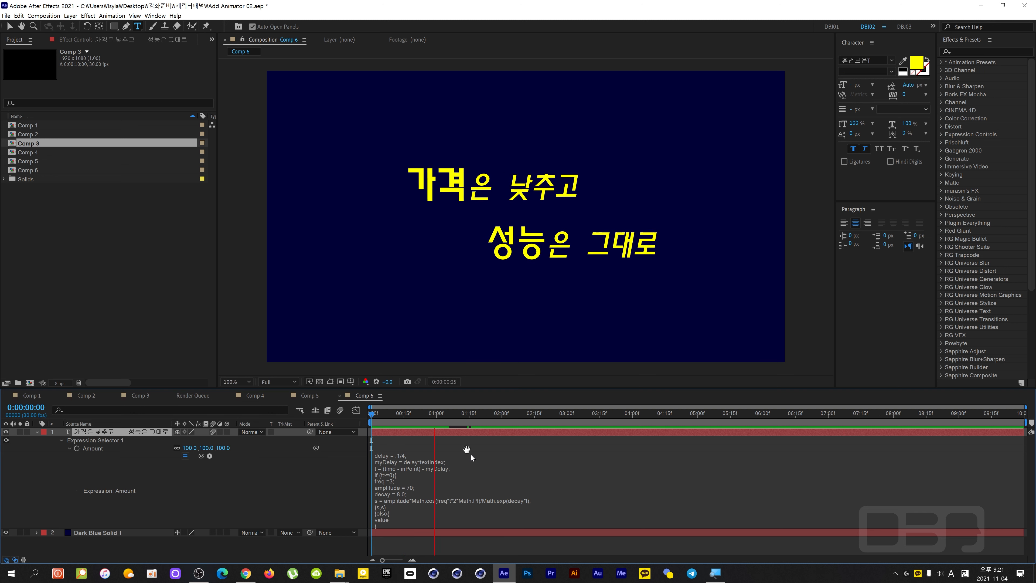
pyautogui.press('space')
# Change the expression's delay to .1/2 and play the word animation from the start of the composition.
pyautogui.click(402, 453)
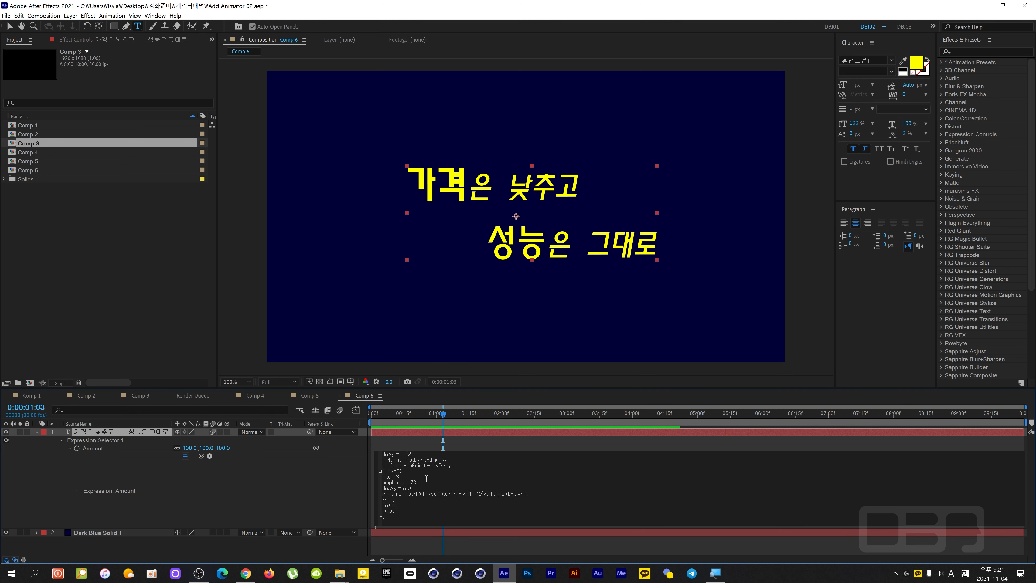
pyautogui.moveTo(442, 417); pyautogui.dragTo(365, 423)
pyautogui.press('space')
# Replay the text animation from the first frame a few times to check the timing between words.
pyautogui.press('space')
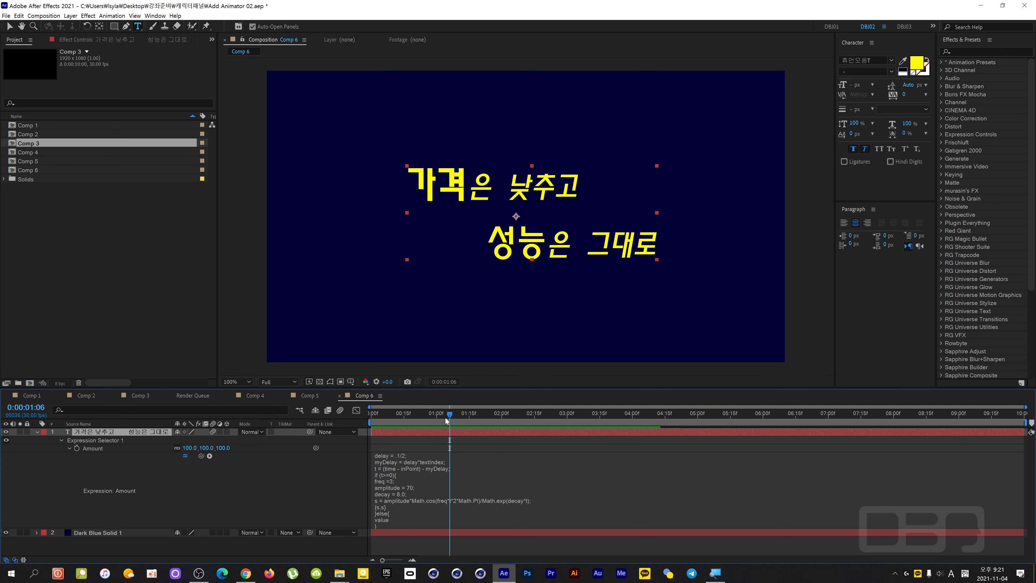
pyautogui.moveTo(448, 414); pyautogui.dragTo(366, 418)
pyautogui.press('space')
pyautogui.press('space')
pyautogui.press('space')
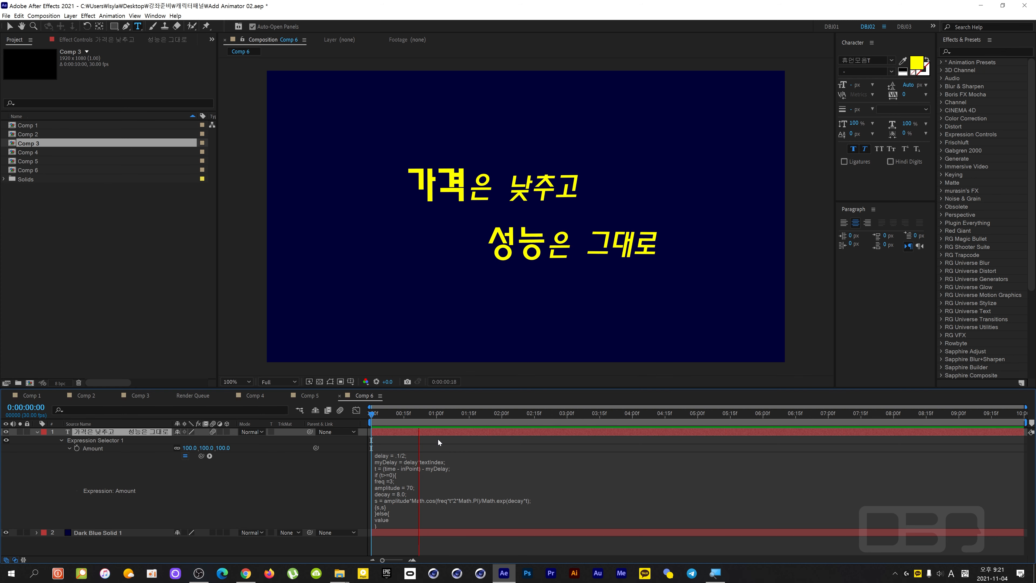
pyautogui.press('space')
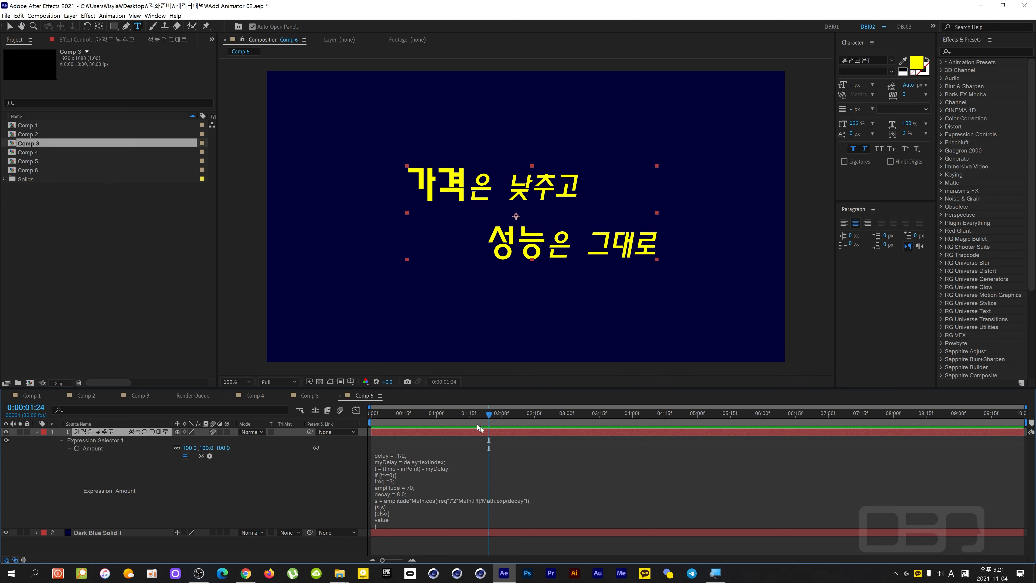
pyautogui.moveTo(488, 417); pyautogui.dragTo(420, 425)
pyautogui.press('space')
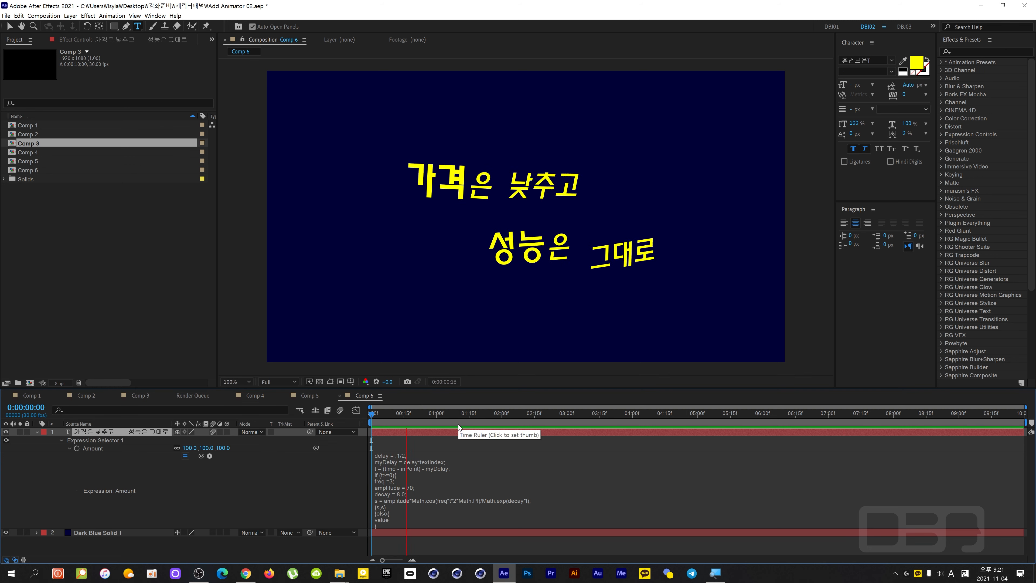
# Expand the text layer's properties and start Source Text keyframing at 0:00:01:16.
pyautogui.moveTo(469, 414)
pyautogui.mouseDown()
pyautogui.moveTo(407, 415)
pyautogui.moveTo(475, 417)
pyautogui.moveTo(469, 428)
pyautogui.mouseUp()
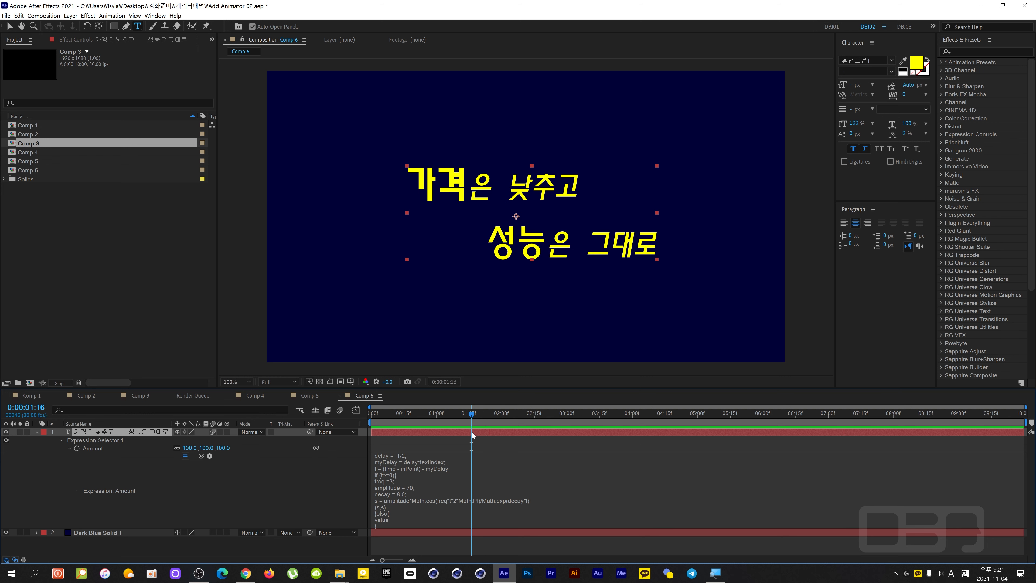
pyautogui.click(62, 440)
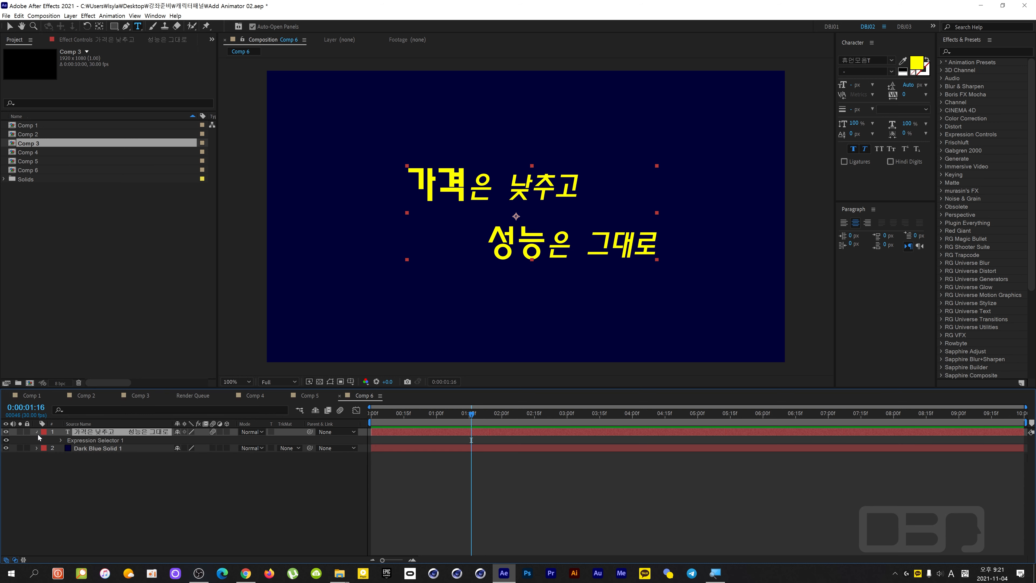
pyautogui.click(37, 431)
pyautogui.click(38, 432)
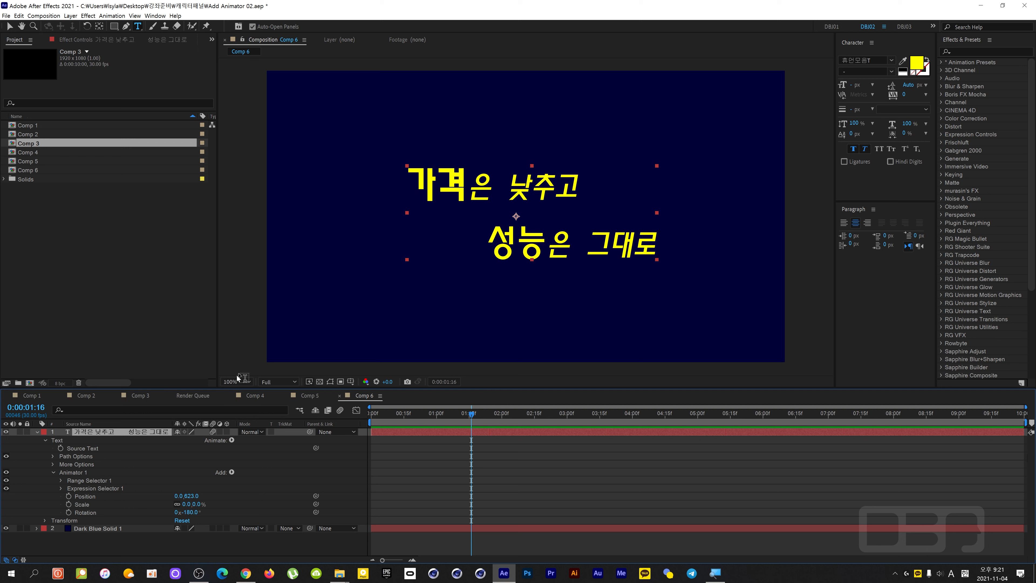
pyautogui.click(61, 448)
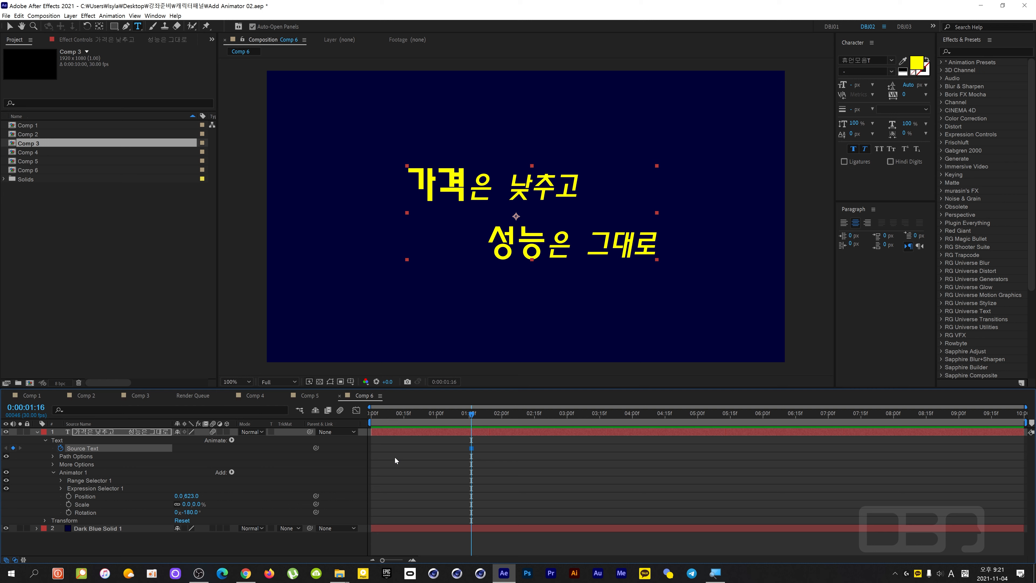
# One frame further, at 0:00:01:17, recolor only the word 가격 to white (FFFFFF).
pyautogui.press('pagedown')
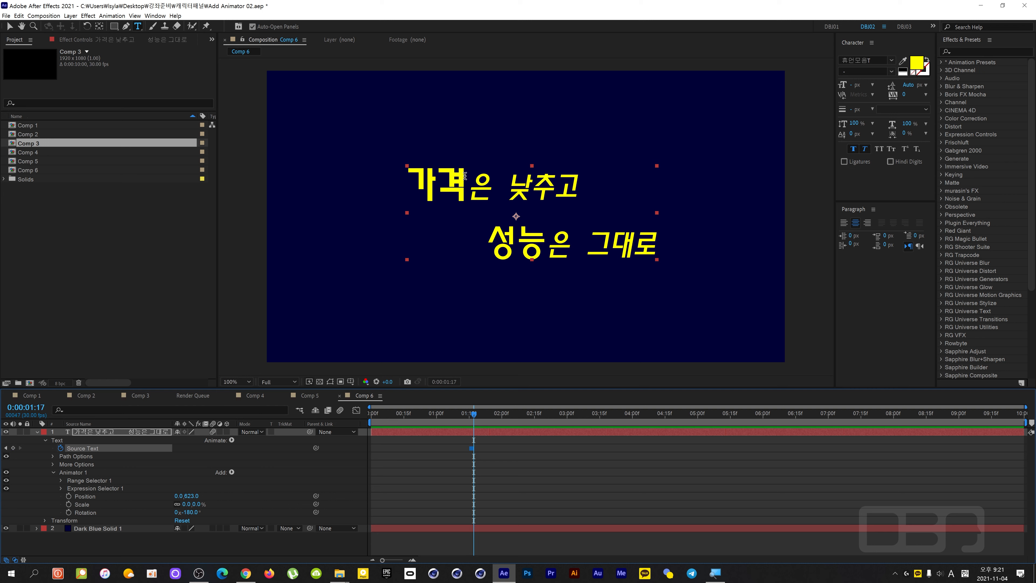
pyautogui.moveTo(469, 177); pyautogui.dragTo(432, 176)
pyautogui.hotkey('shift', 'End')
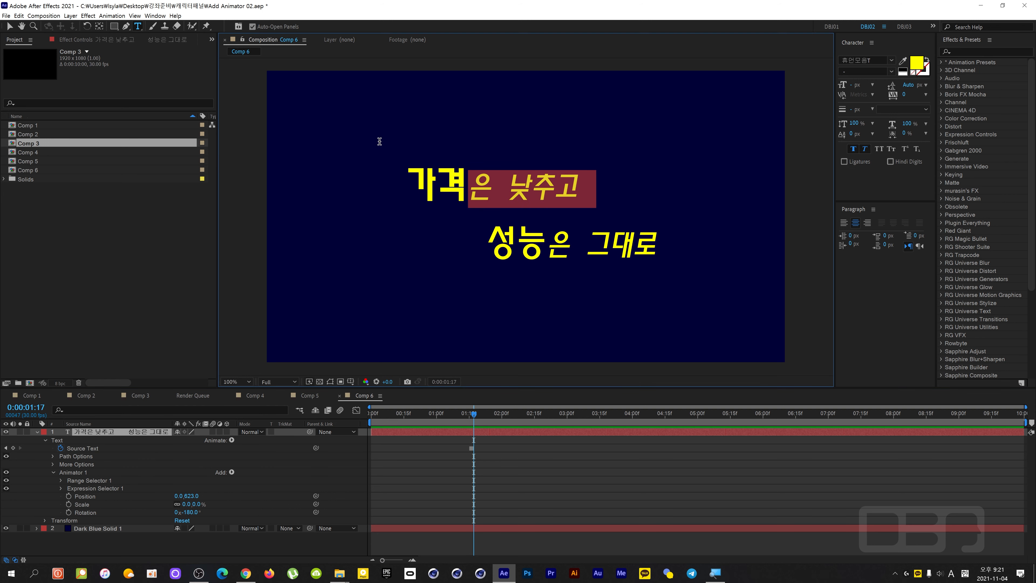
pyautogui.hotkey('shift', 'Home')
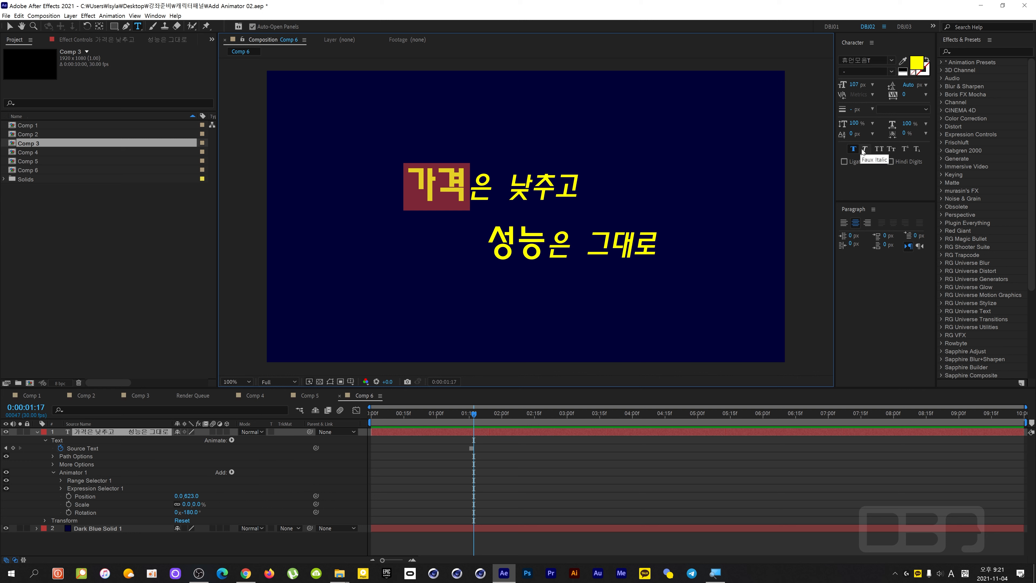
pyautogui.click(918, 65)
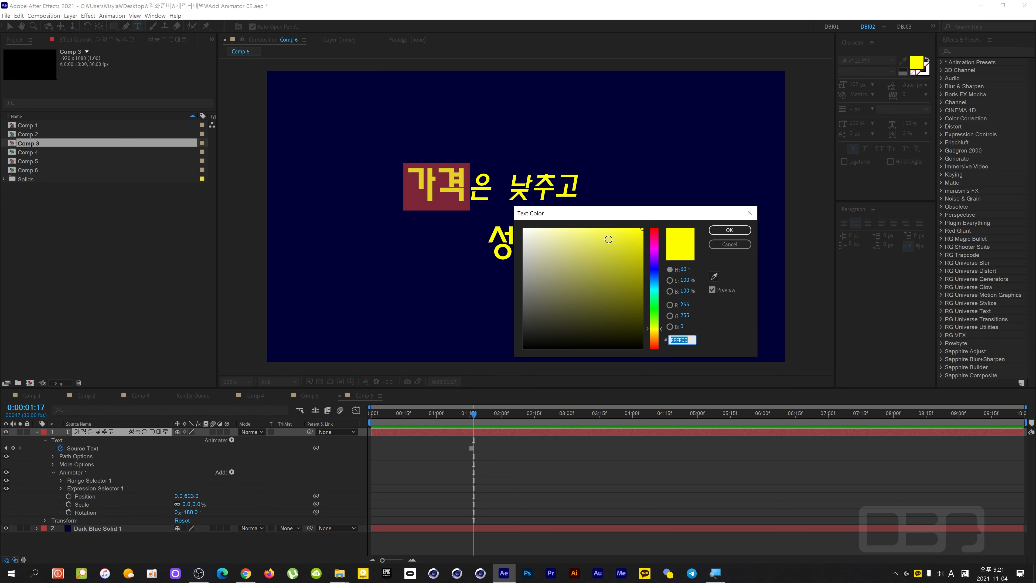
pyautogui.moveTo(608, 239)
pyautogui.mouseDown()
pyautogui.moveTo(607, 224)
pyautogui.moveTo(575, 212)
pyautogui.moveTo(492, 205)
pyautogui.mouseUp()
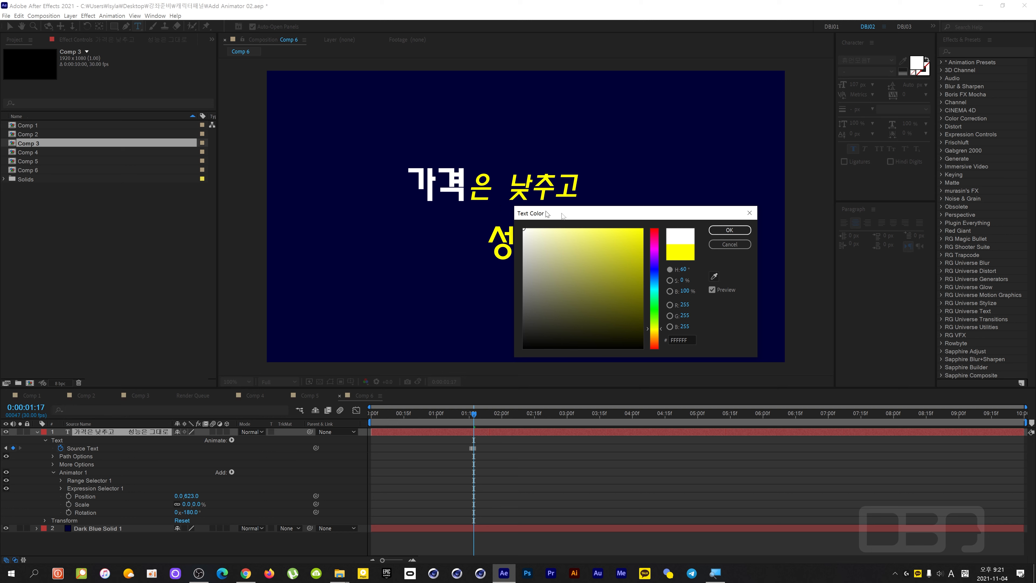
pyautogui.click(729, 231)
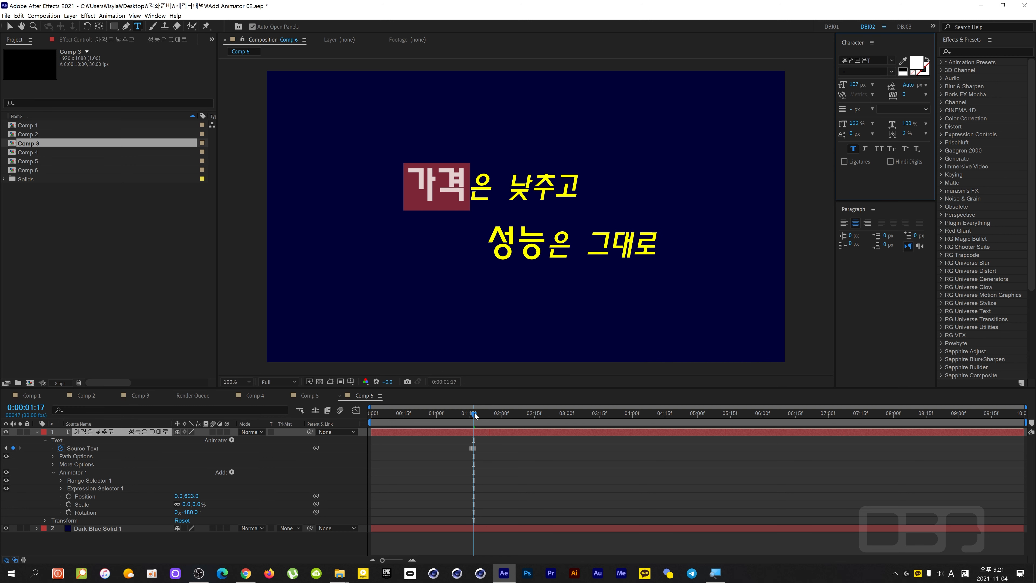
# Add a Source Text keyframe at 0:00:01:26 and recolor only 성능 to white (FFFFFF) at 0:00:01:27.
pyautogui.click(463, 418)
pyautogui.moveTo(462, 418); pyautogui.dragTo(493, 419)
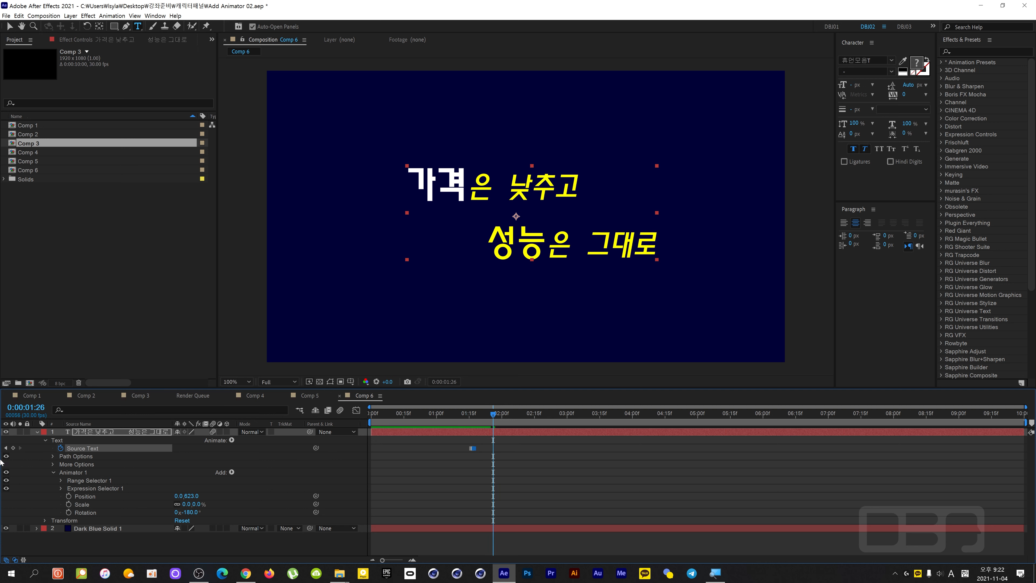
pyautogui.press('pagedown')
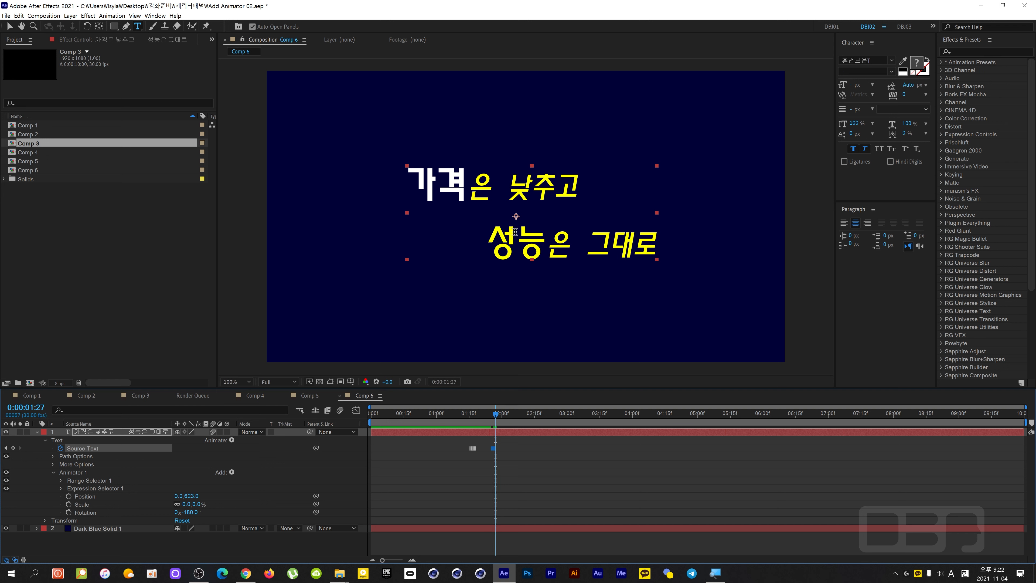
pyautogui.moveTo(538, 237); pyautogui.dragTo(435, 232)
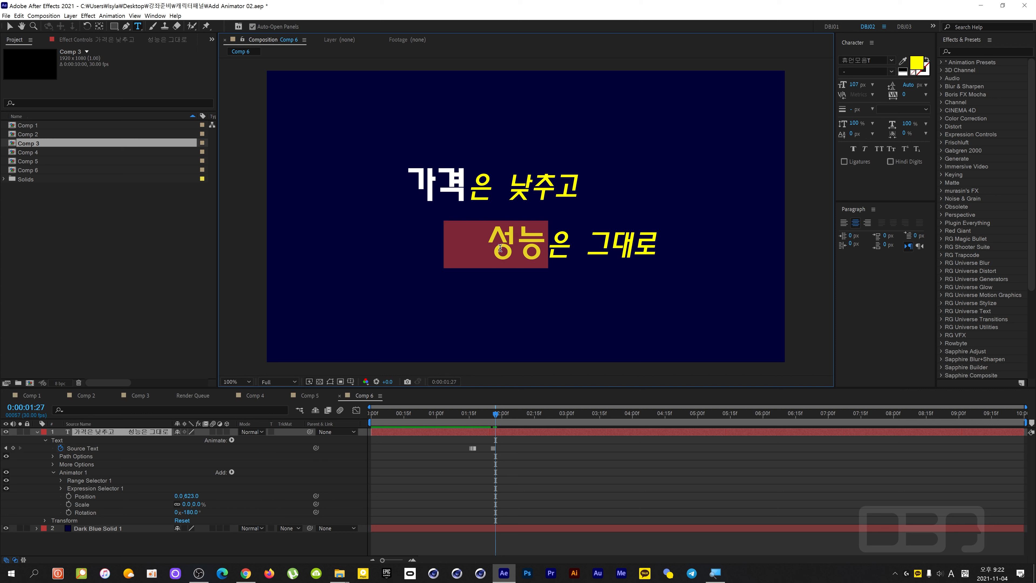
pyautogui.moveTo(543, 238); pyautogui.dragTo(470, 243)
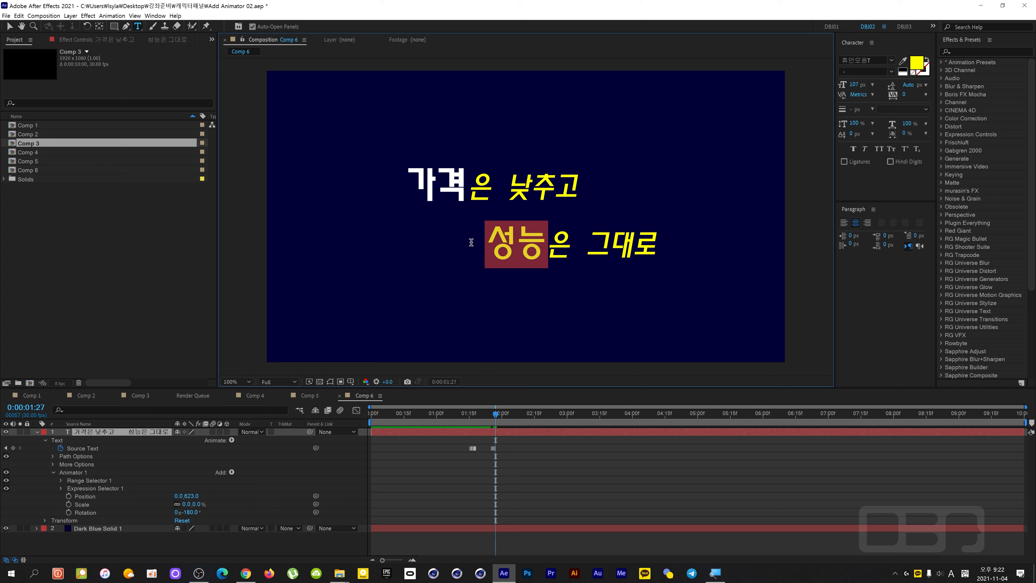
pyautogui.click(920, 64)
pyautogui.click(523, 229)
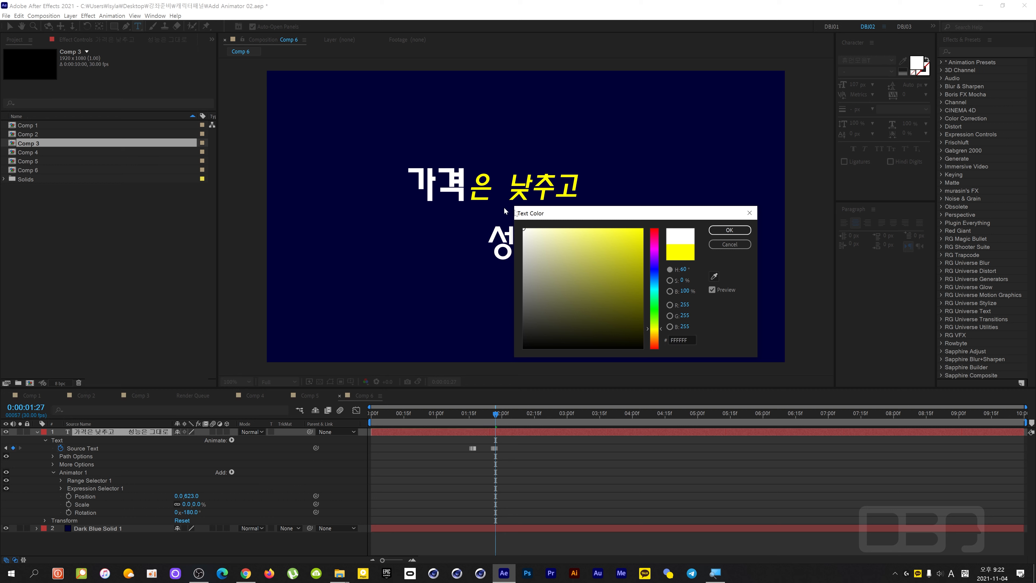
pyautogui.click(729, 231)
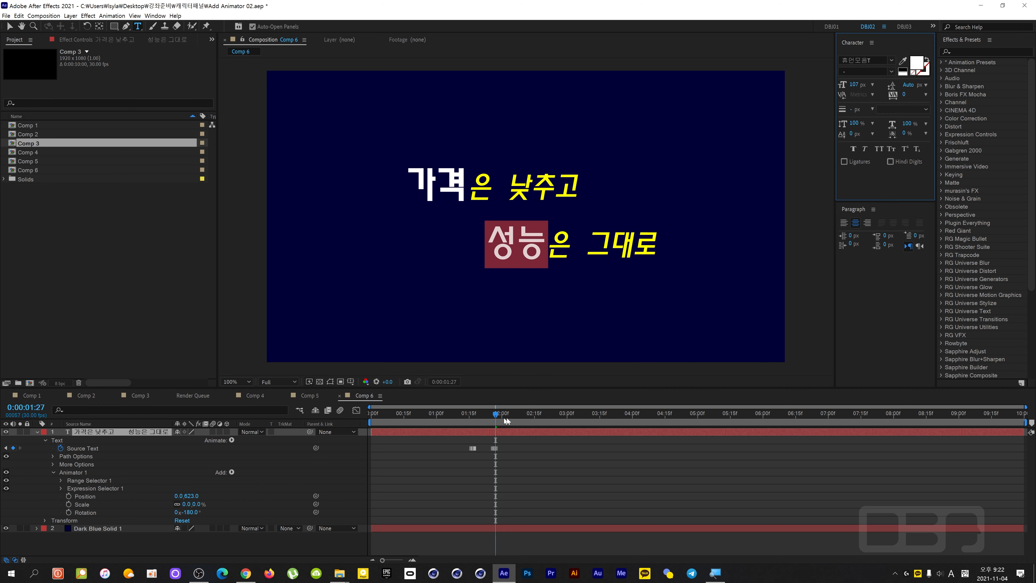
# Play the animation from the first frame to check the two word color changes, and collapse Animator 1.
pyautogui.moveTo(494, 413); pyautogui.dragTo(318, 433)
pyautogui.press('space')
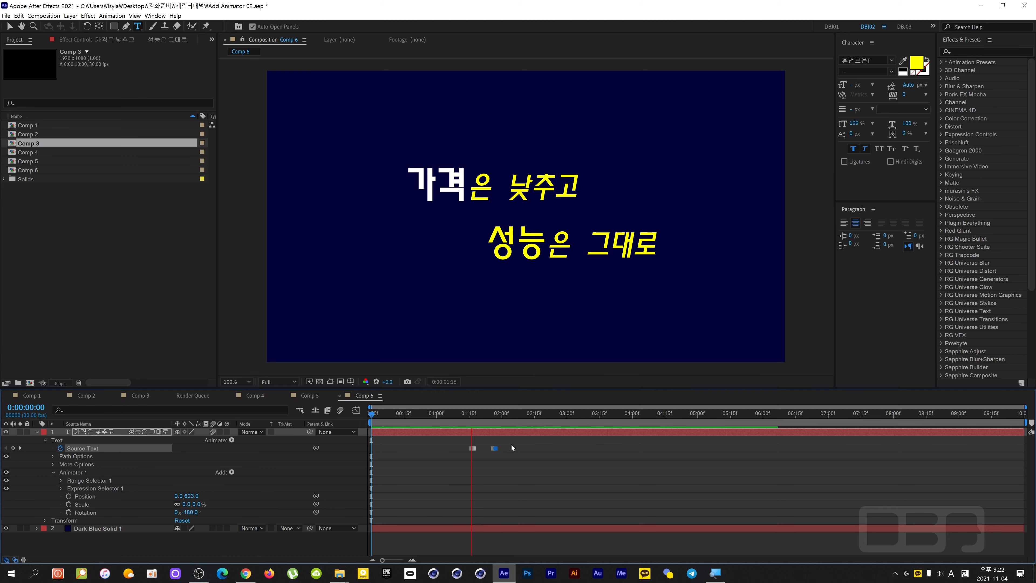
pyautogui.moveTo(584, 415); pyautogui.dragTo(543, 420)
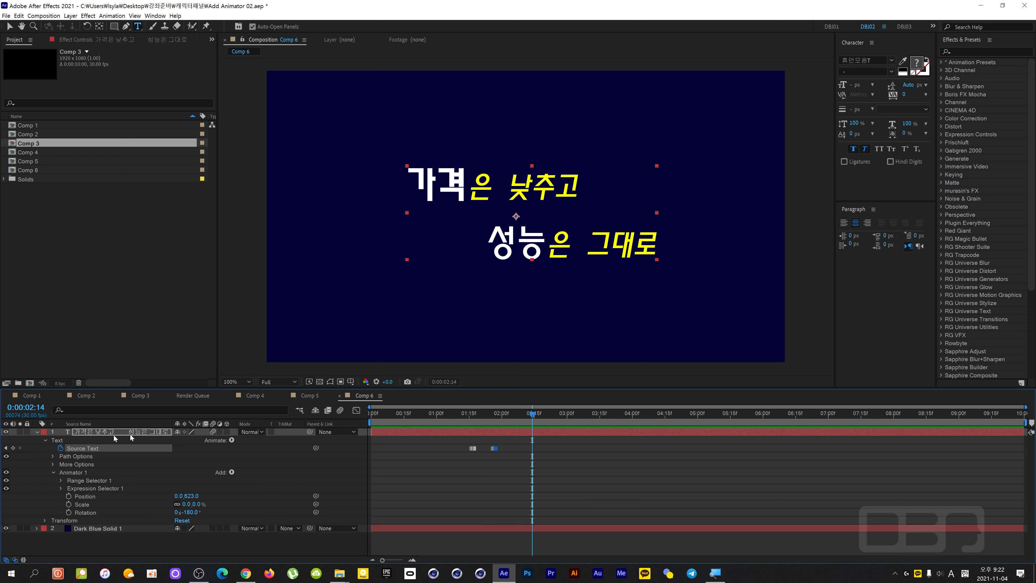
pyautogui.click(52, 472)
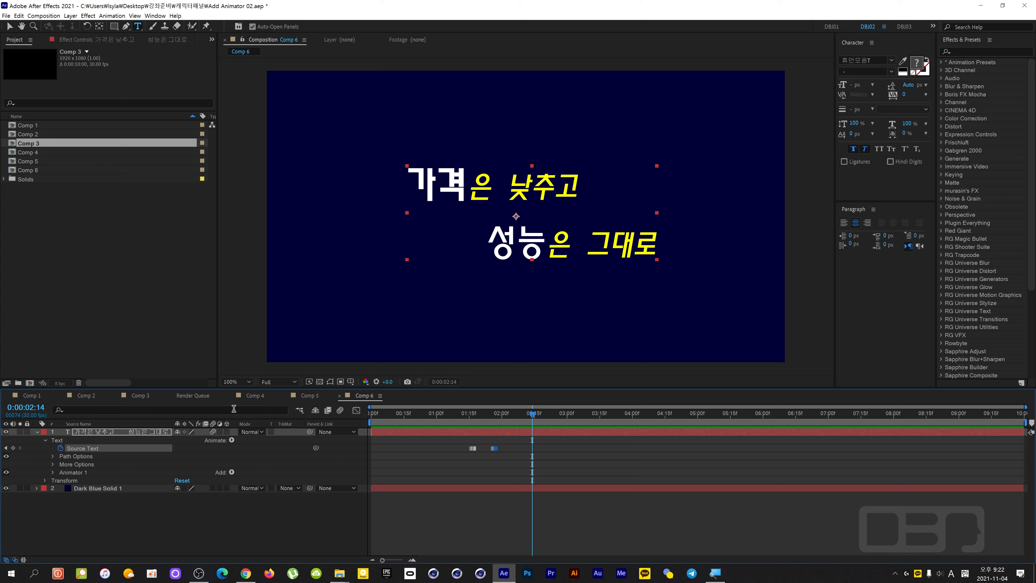
# Go to 0:00:03:00 and add a second text animator with a Position property to the text layer.
pyautogui.moveTo(529, 417); pyautogui.dragTo(566, 430)
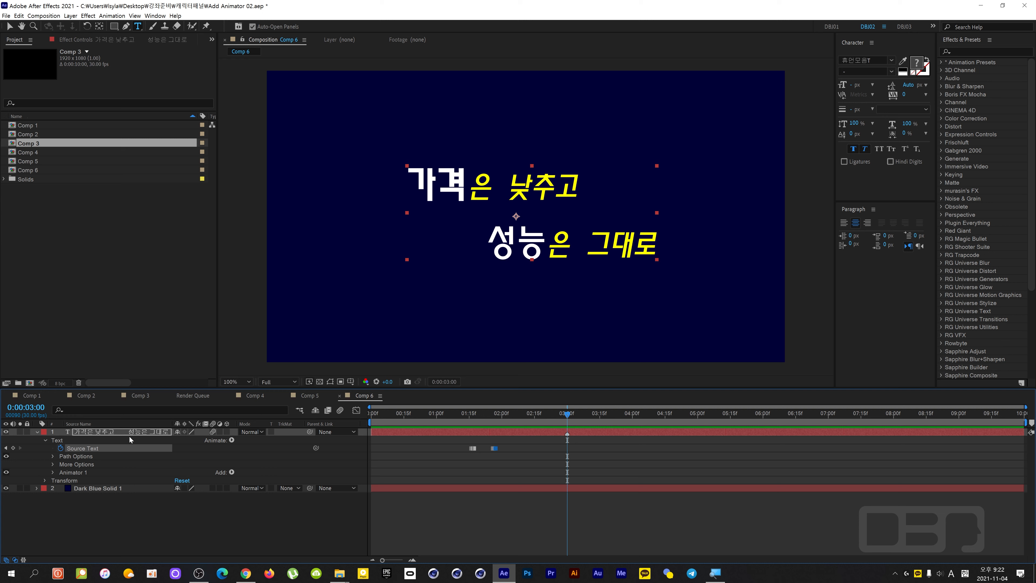
pyautogui.click(119, 431)
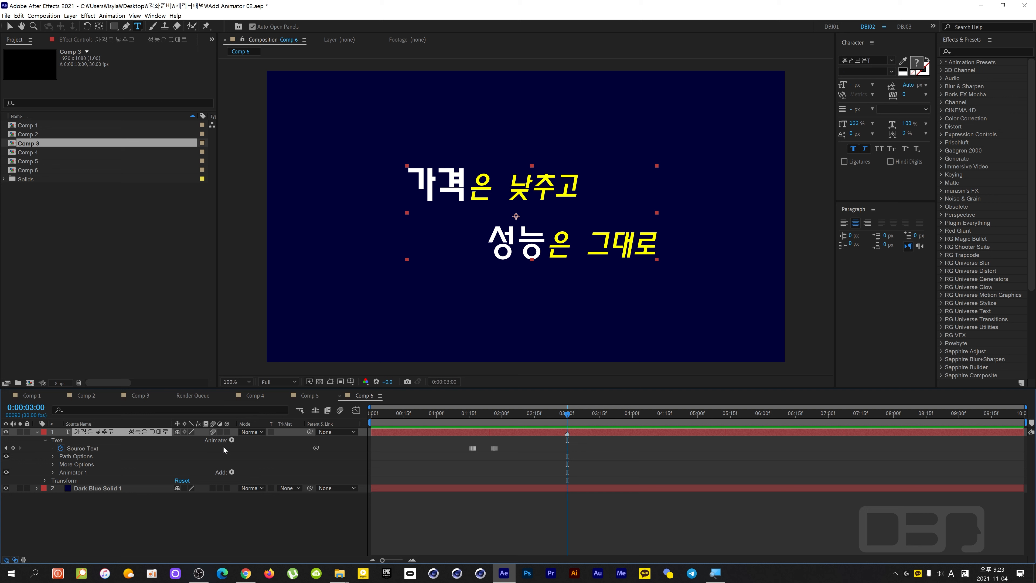
pyautogui.click(231, 440)
pyautogui.click(294, 307)
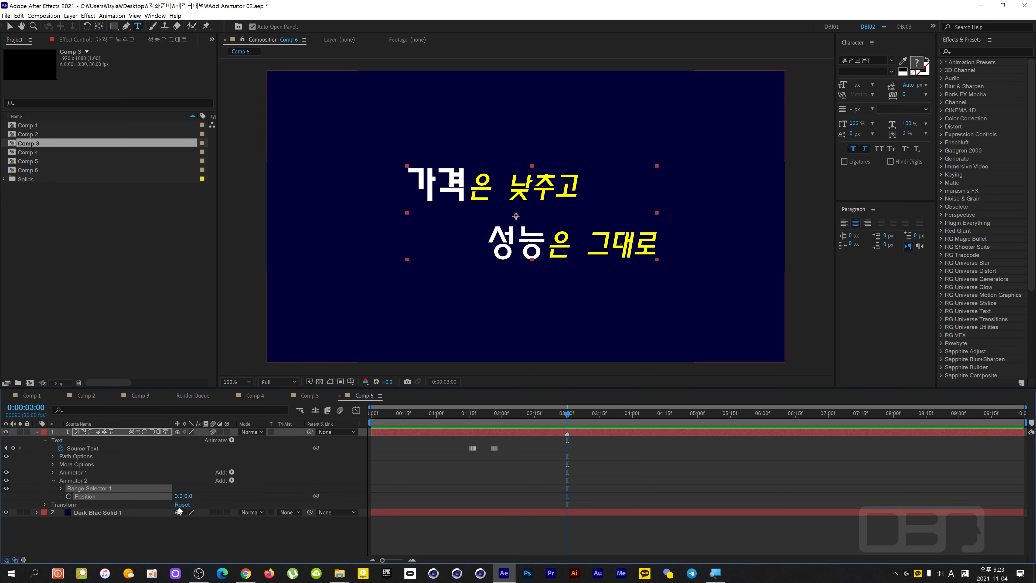
# Turn off Animator 1 on the text layer.
pyautogui.click(68, 474)
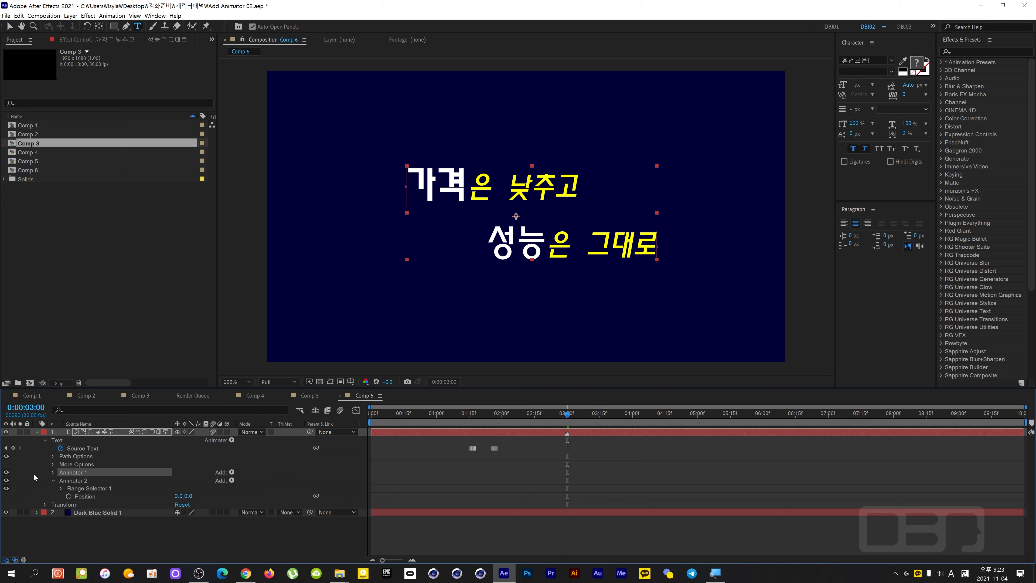
pyautogui.click(6, 472)
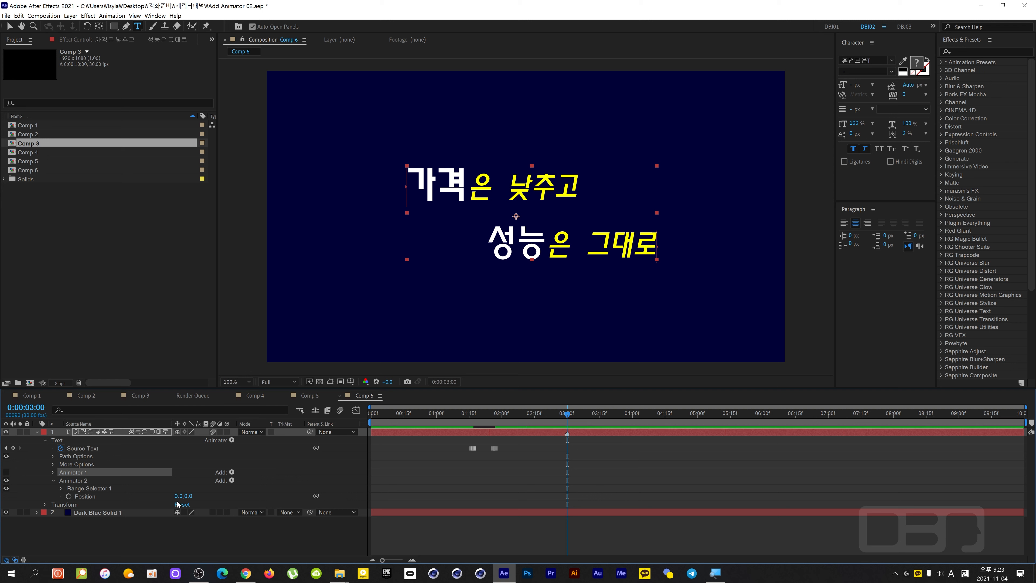
# Test Animator 2 with Position -1177, 0 and a changed Range Selector Start, and delete the animator.
pyautogui.moveTo(178, 496); pyautogui.dragTo(71, 506)
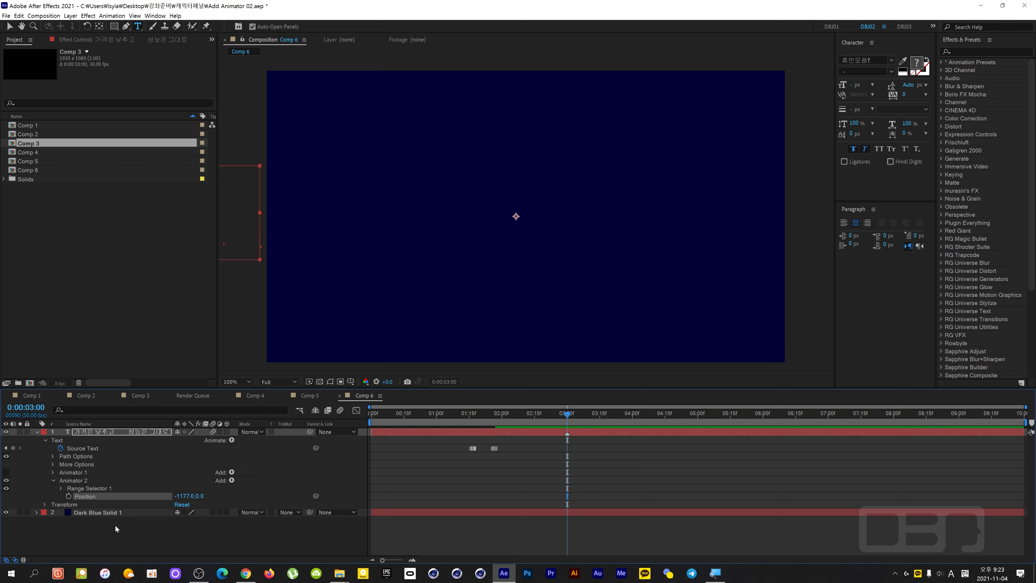
pyautogui.click(61, 489)
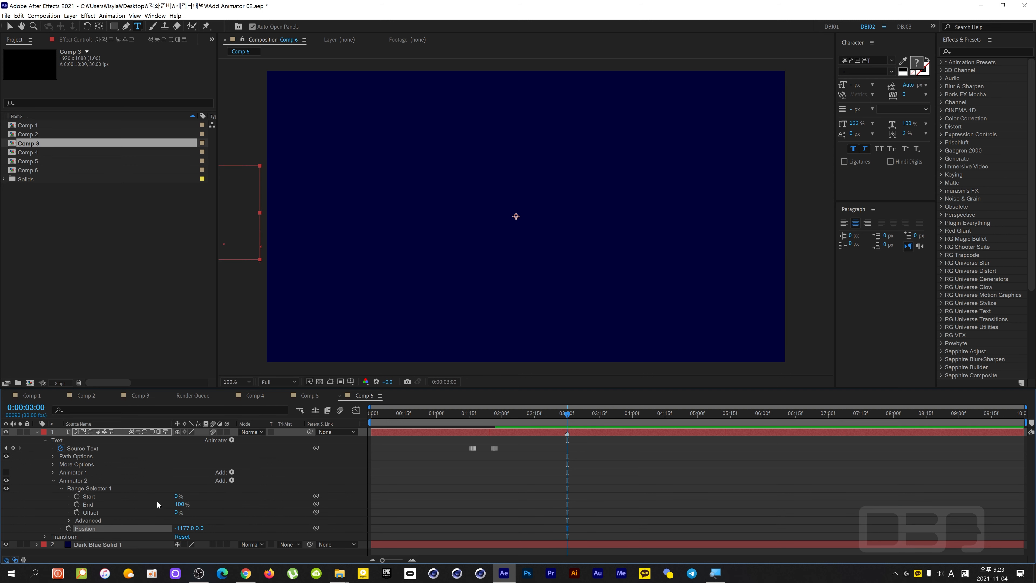
pyautogui.moveTo(176, 497)
pyautogui.mouseDown()
pyautogui.moveTo(193, 495)
pyautogui.moveTo(178, 496)
pyautogui.mouseUp()
pyautogui.hotkey('ctrl', 'z')
pyautogui.click(87, 480)
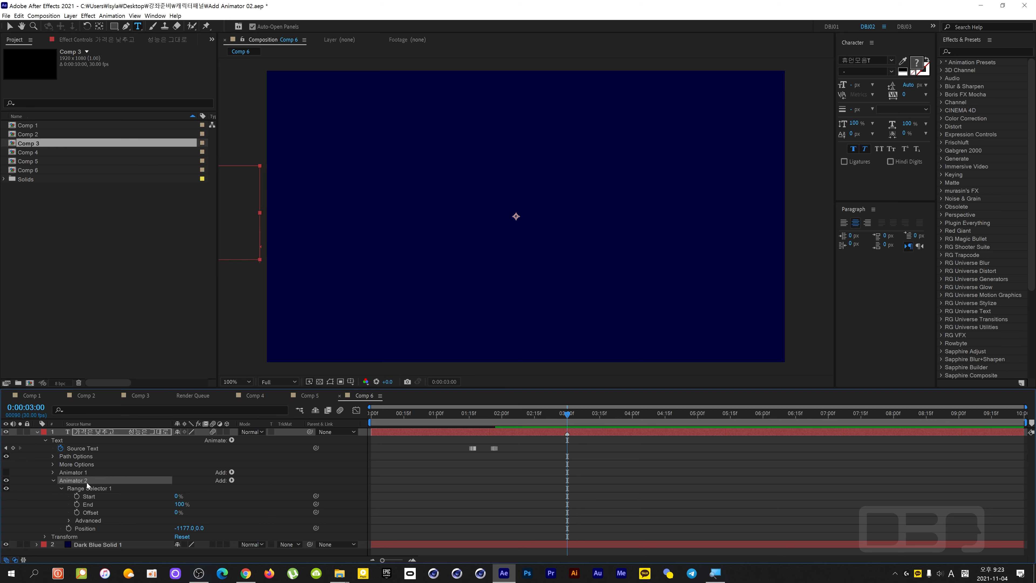
pyautogui.press('Delete')
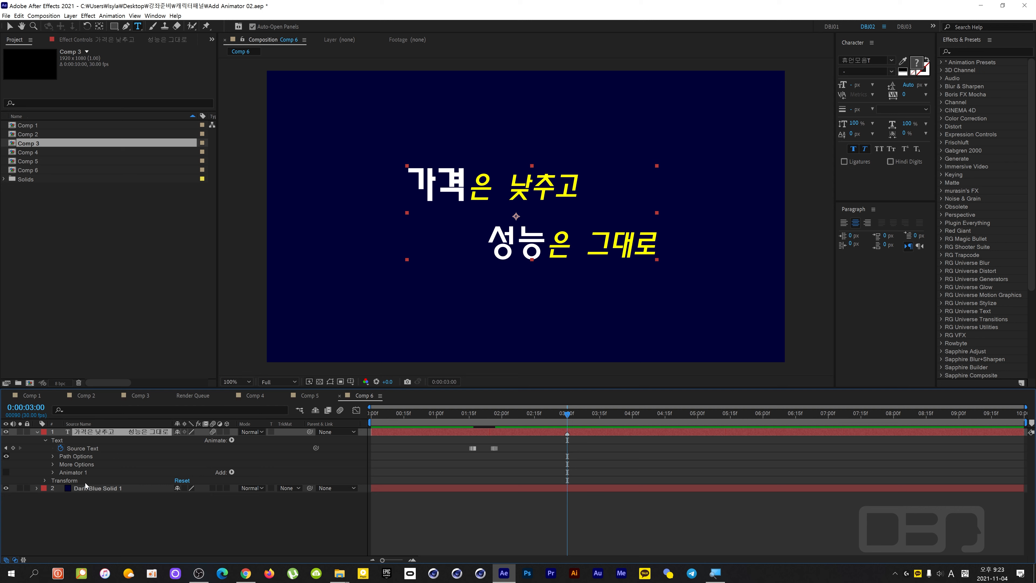
# Select the characters 가격은 and add a text animator that moves them with Position about -696, 0.
pyautogui.click(489, 180)
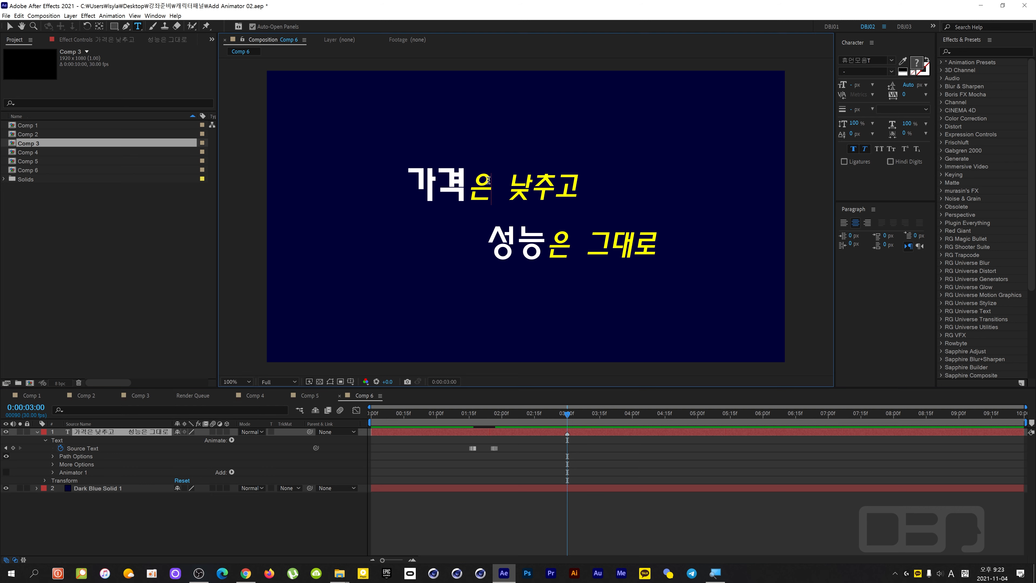
pyautogui.moveTo(485, 180)
pyautogui.mouseDown()
pyautogui.moveTo(428, 178)
pyautogui.moveTo(510, 172)
pyautogui.moveTo(493, 179)
pyautogui.mouseUp()
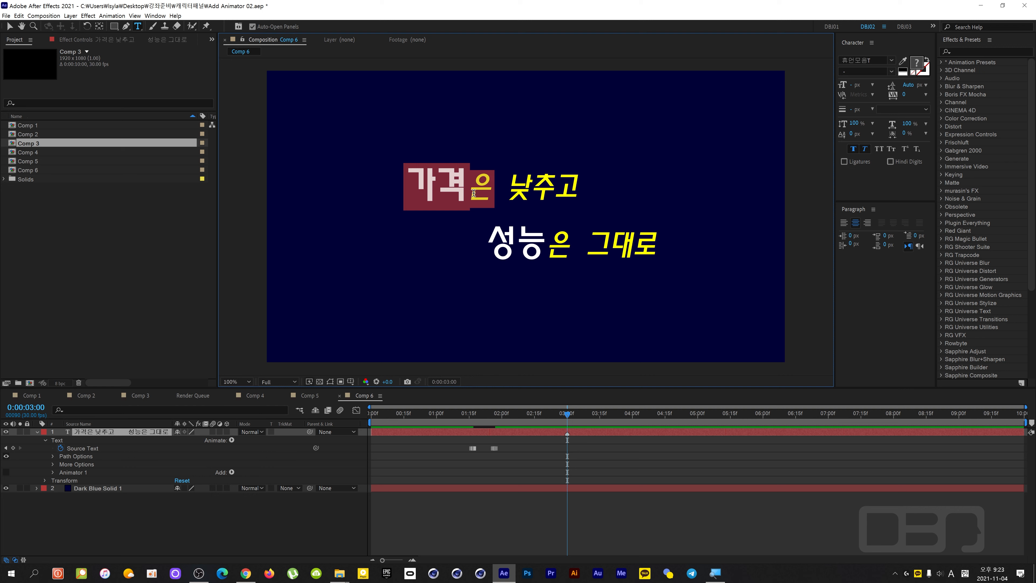
pyautogui.click(231, 440)
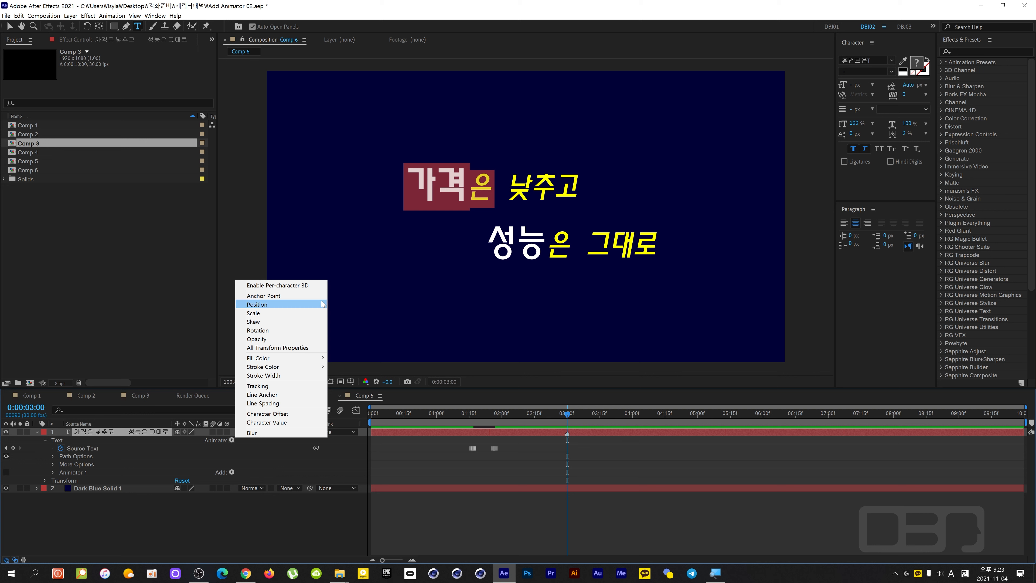
pyautogui.click(312, 305)
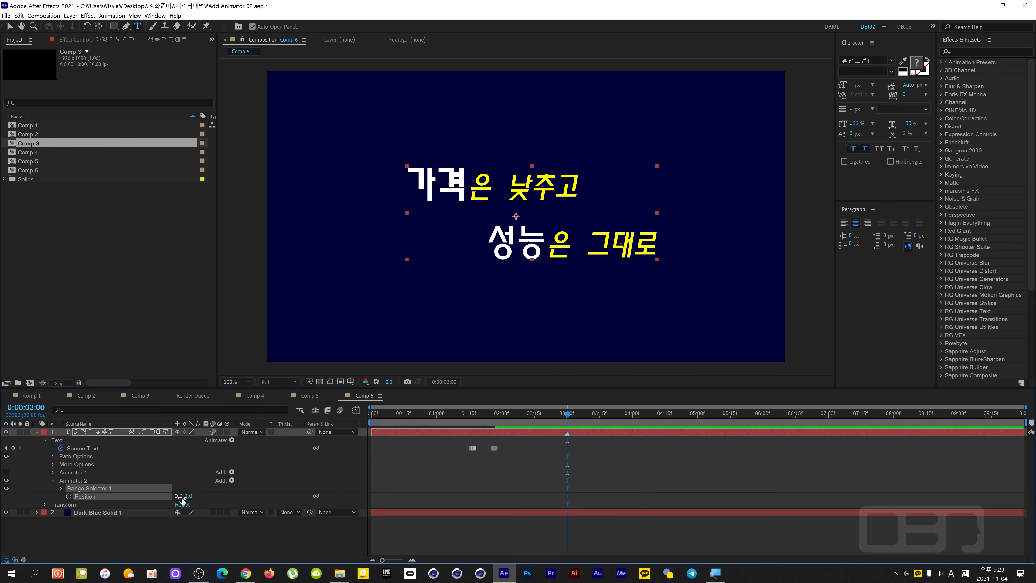
pyautogui.moveTo(180, 498); pyautogui.dragTo(139, 511)
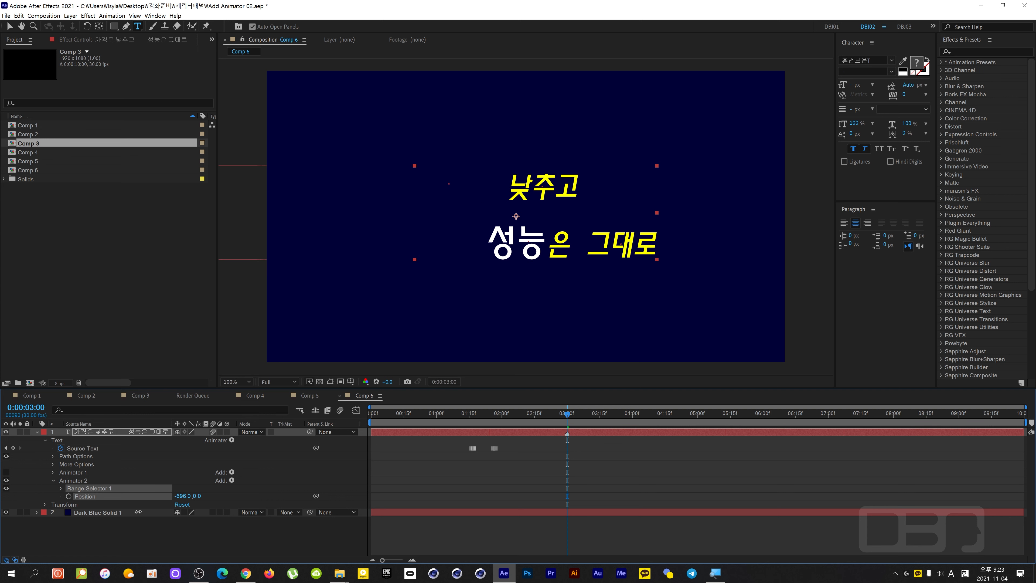
# Expand Range Selector 1 of Animator 2 with its Advanced options and try lowering Amount to about 54%.
pyautogui.click(61, 490)
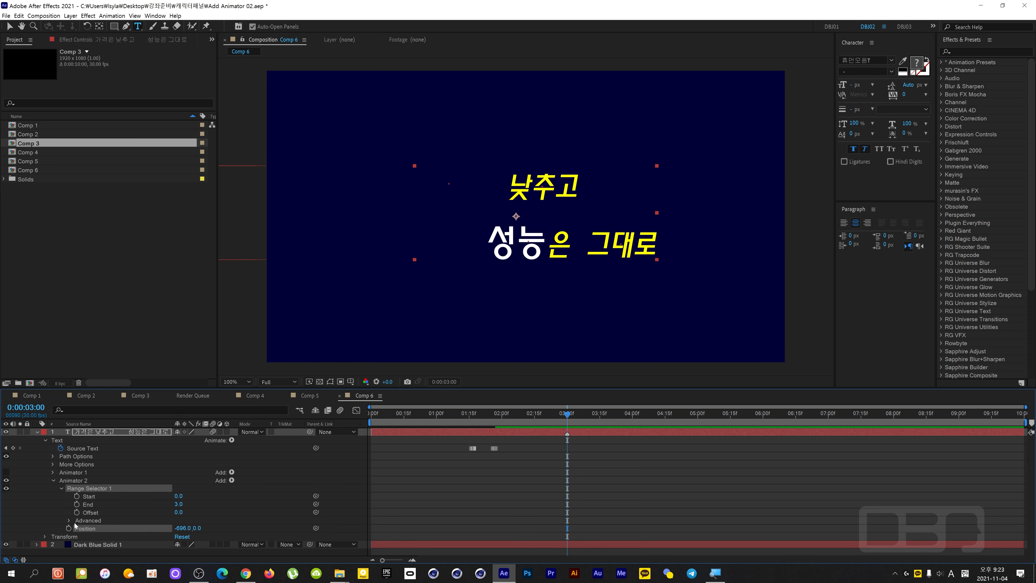
pyautogui.scroll(-2, 90, 518)
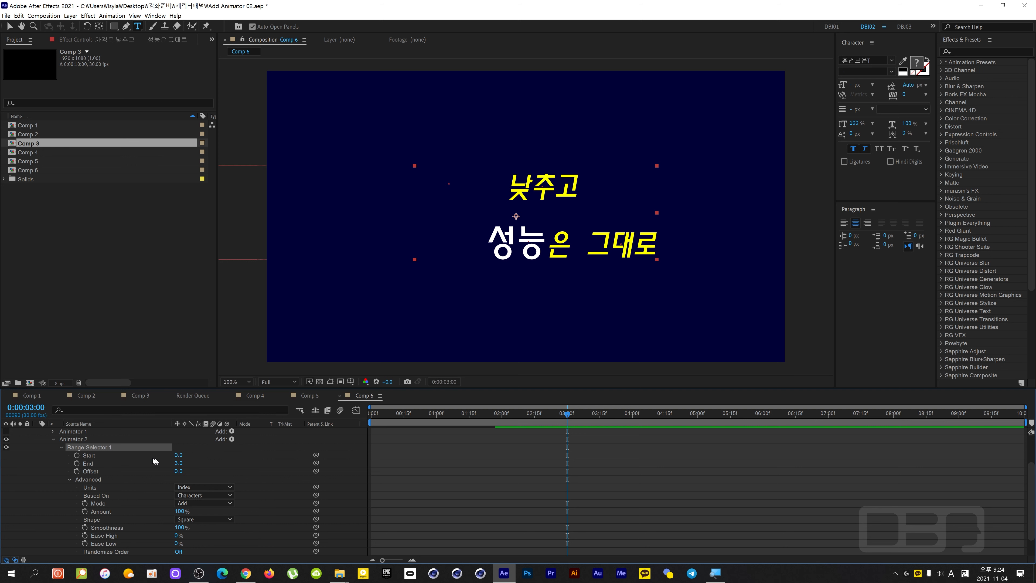
pyautogui.click(238, 483)
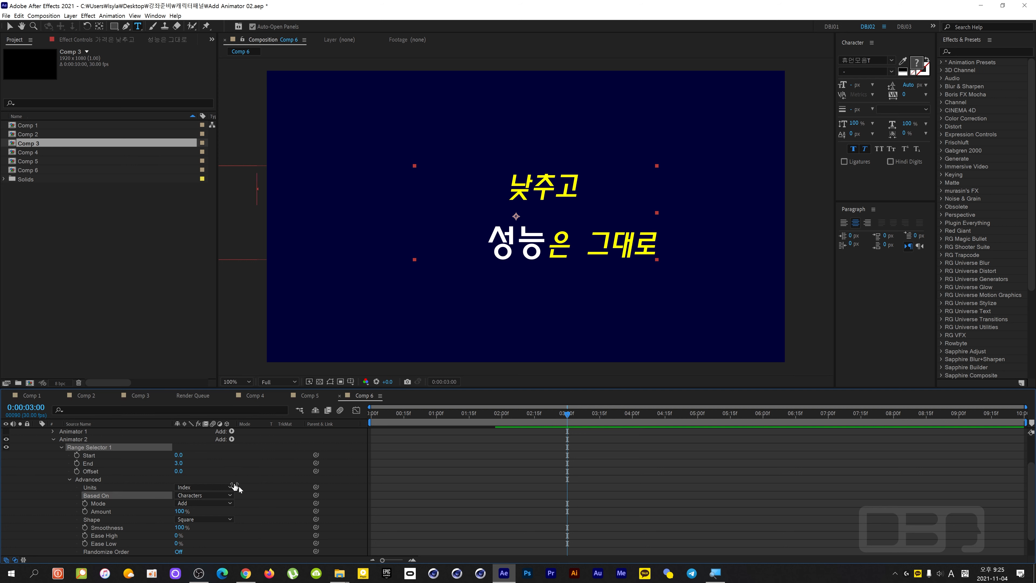
pyautogui.moveTo(182, 512)
pyautogui.mouseDown()
pyautogui.moveTo(154, 513)
pyautogui.moveTo(168, 511)
pyautogui.mouseUp()
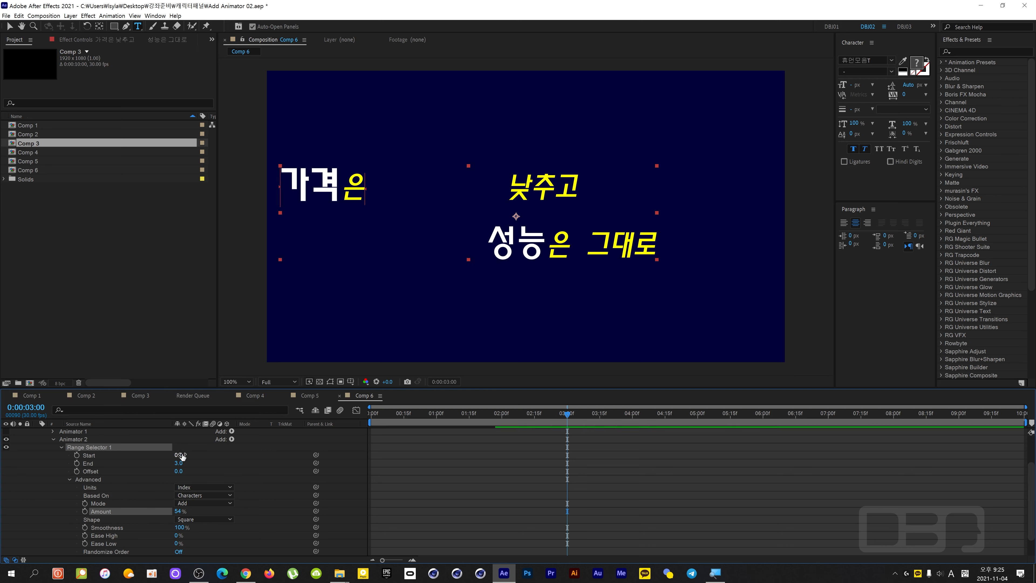
pyautogui.moveTo(178, 455); pyautogui.dragTo(176, 454)
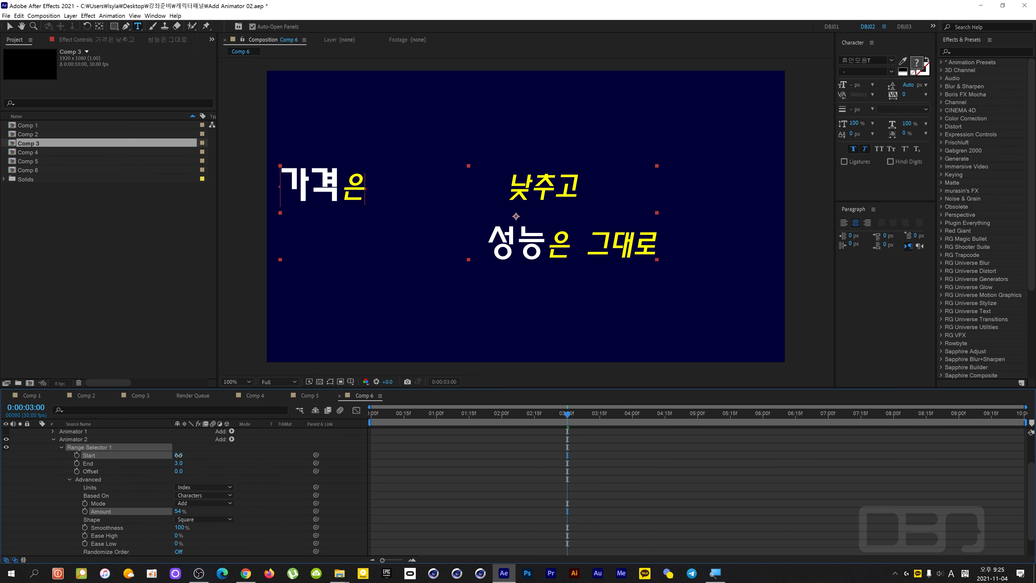
# Set the Amount of Animator 2's Range Selector 1 to 0%.
pyautogui.click(178, 511)
pyautogui.write('0')
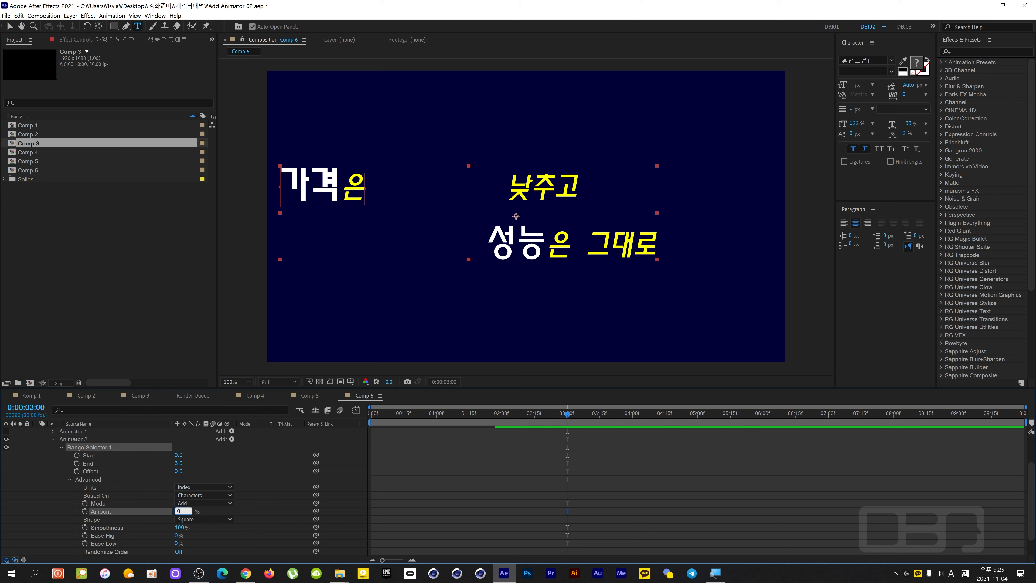
pyautogui.click(236, 504)
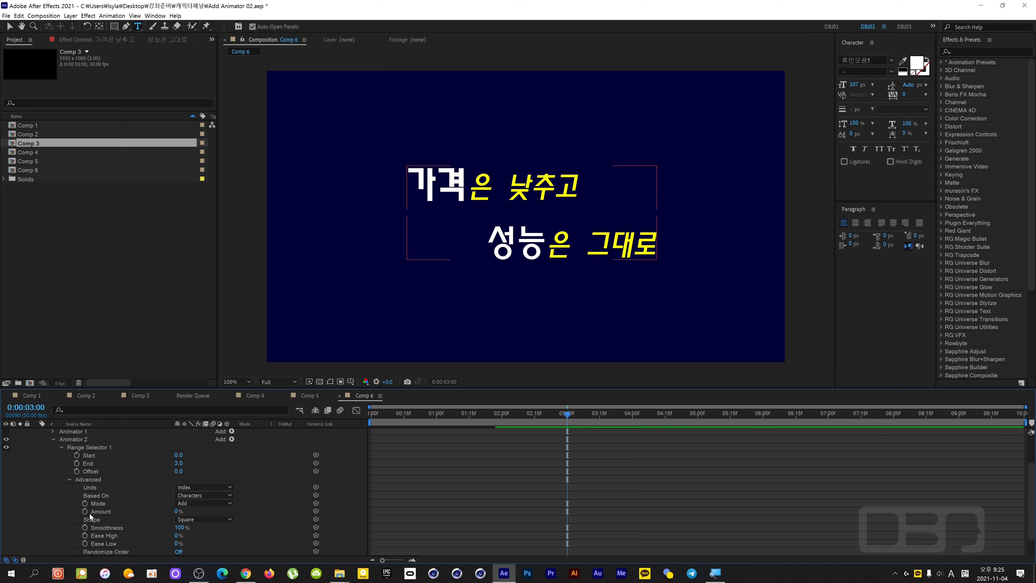
pyautogui.moveTo(178, 510)
pyautogui.mouseDown()
pyautogui.moveTo(220, 511)
pyautogui.moveTo(179, 511)
pyautogui.mouseUp()
pyautogui.click(179, 511)
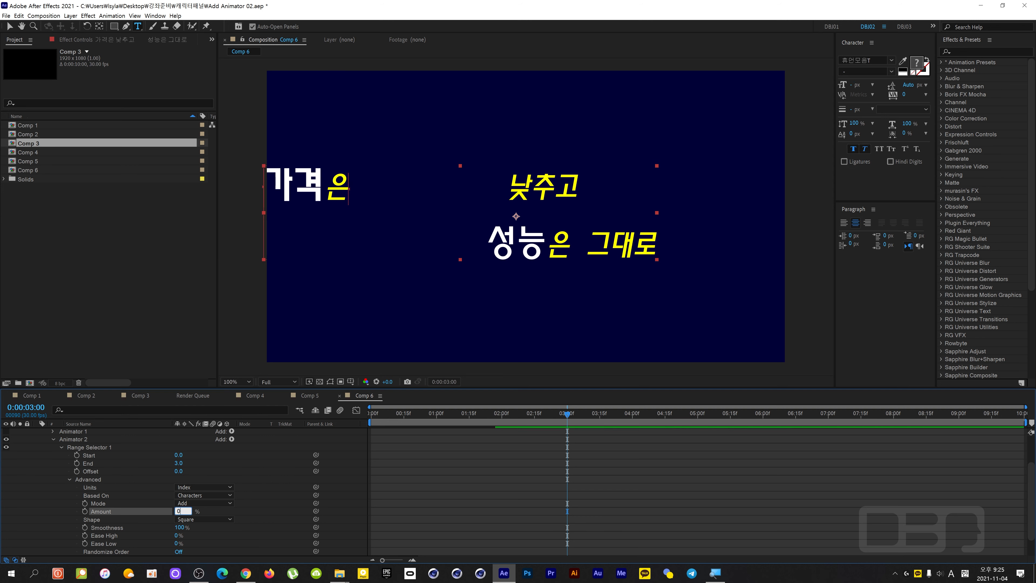
pyautogui.write('0')
pyautogui.press('Return')
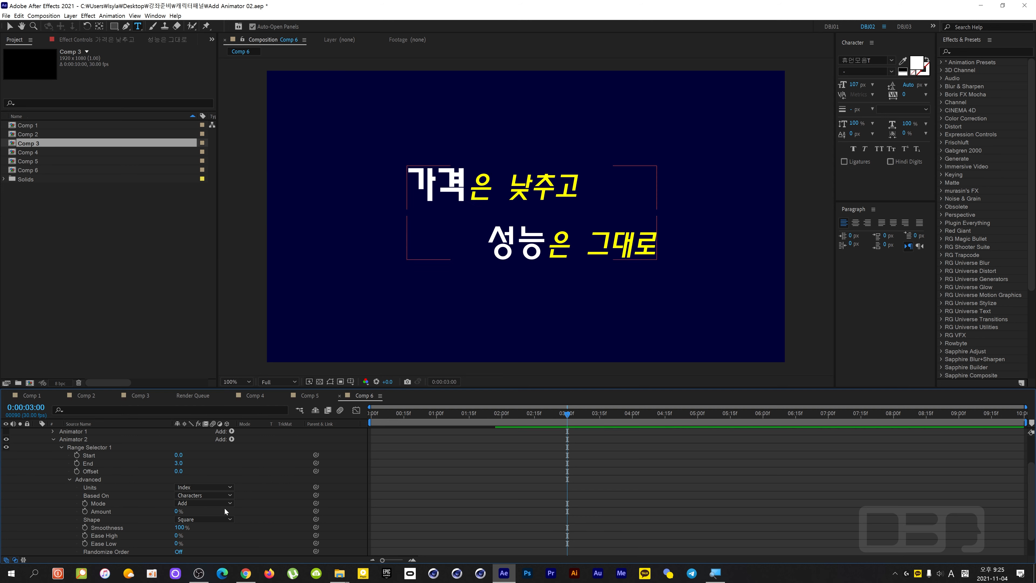
# Keyframe the range selector's Amount at 0% on 0:00:03:00 and at 100% on 0:00:04:00.
pyautogui.click(85, 511)
pyautogui.hotkey('shift', 'pagedown')
pyautogui.hotkey('shift', 'pagedown')
pyautogui.hotkey('shift', 'pagedown')
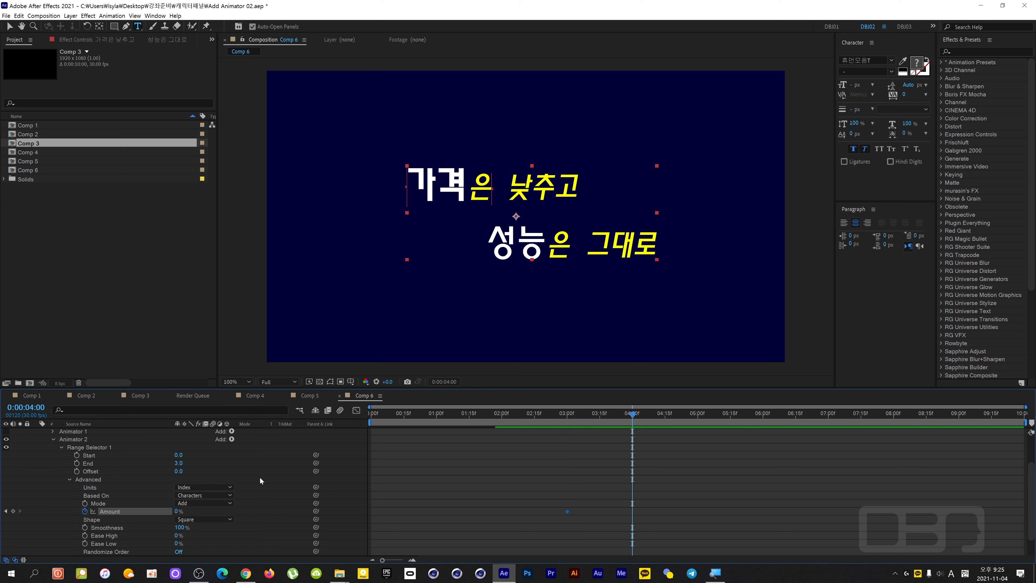
pyautogui.moveTo(178, 512); pyautogui.dragTo(196, 511)
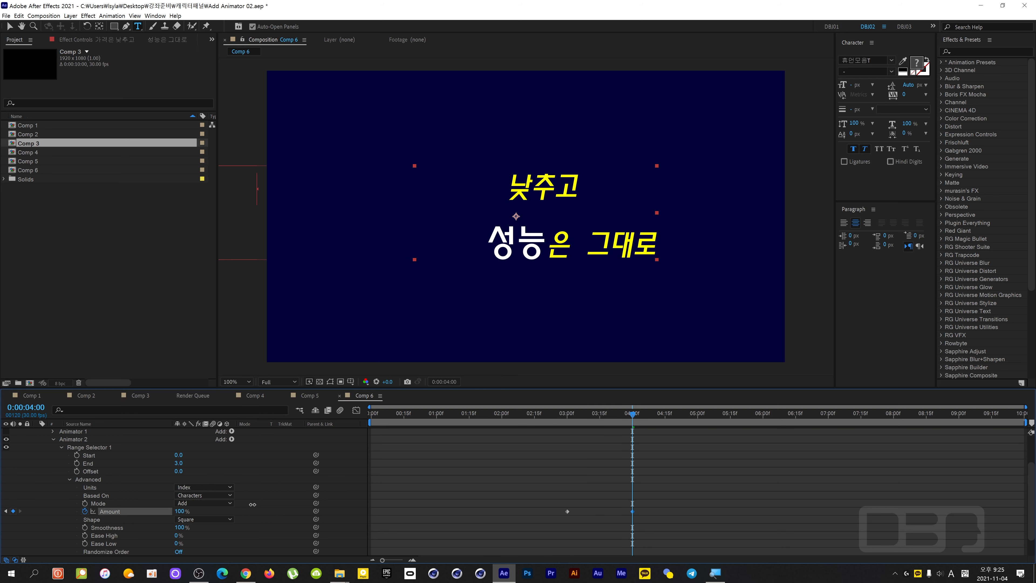
# Play and scrub the movement of 가격은 from just before 0:00:03:00 to check the Amount animation.
pyautogui.press('pageup')
pyautogui.press('pageup')
pyautogui.press('pageup')
pyautogui.press('pageup')
pyautogui.moveTo(595, 425); pyautogui.dragTo(564, 432)
pyautogui.press('space')
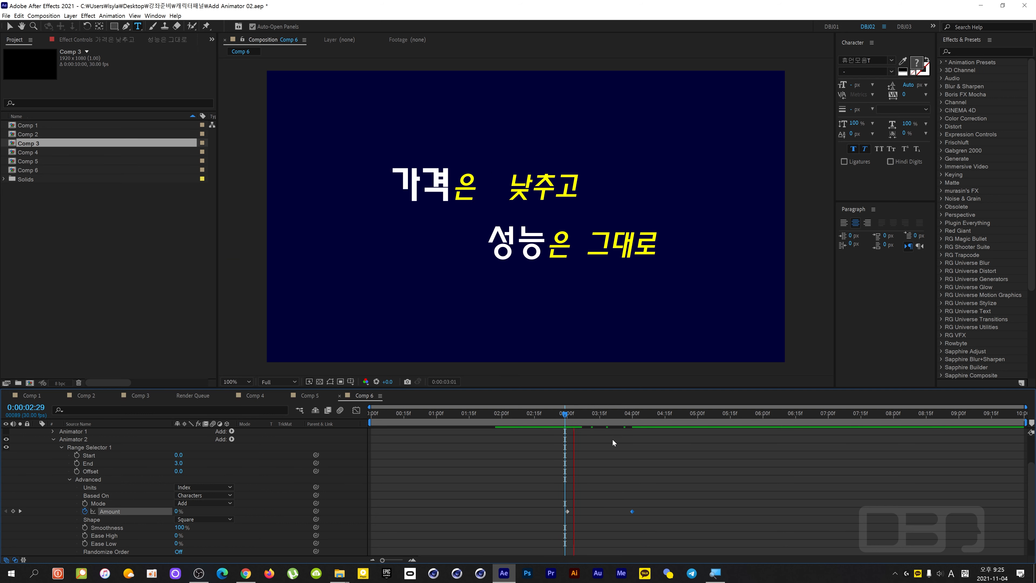
pyautogui.press('space')
pyautogui.moveTo(639, 419); pyautogui.dragTo(611, 447)
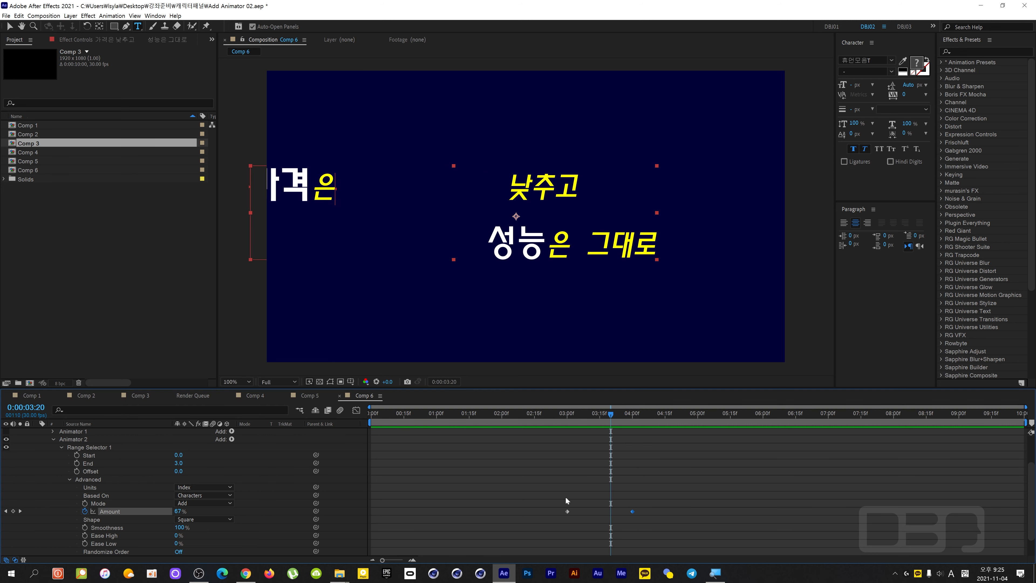
# Apply Easy Ease to both Amount keyframes and scrub to 0:00:04:00.
pyautogui.moveTo(553, 496); pyautogui.dragTo(657, 517)
pyautogui.press('F9')
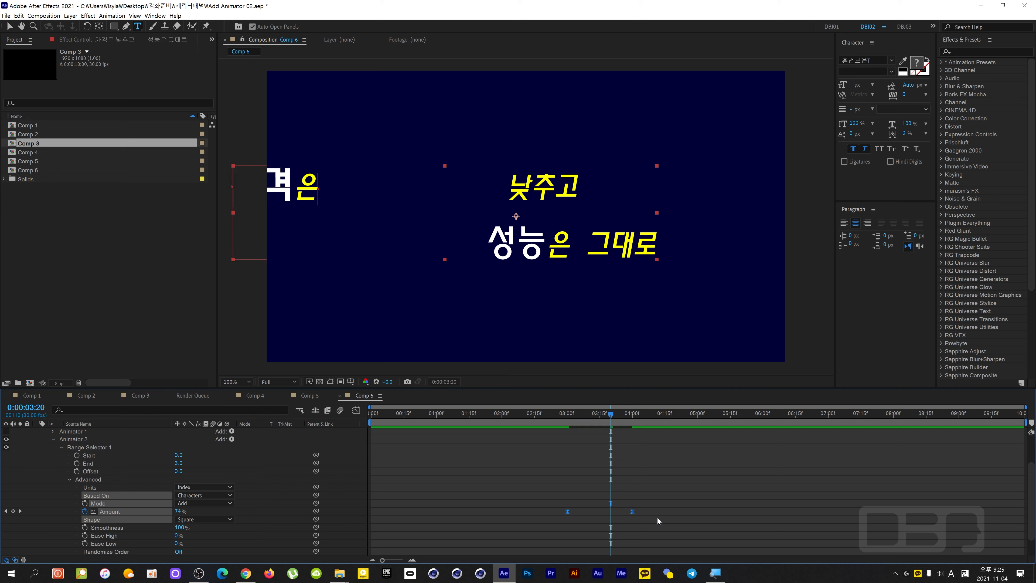
pyautogui.moveTo(611, 420); pyautogui.dragTo(632, 430)
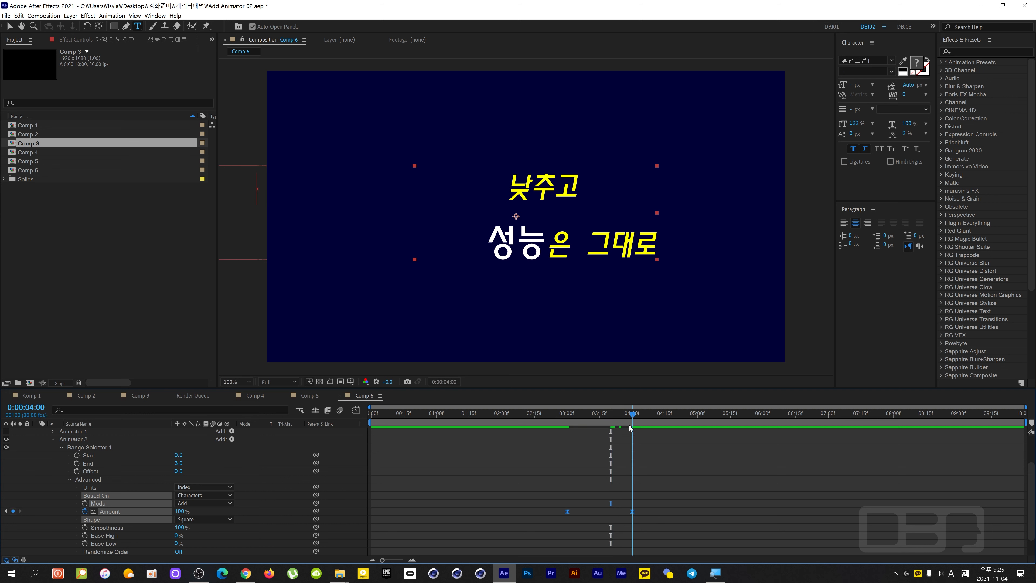
# Show the Amount keyframes in the speed graph and extend the end keyframe's influence so the movement starts fast and slows down.
pyautogui.moveTo(549, 503); pyautogui.dragTo(643, 518)
pyautogui.click(357, 411)
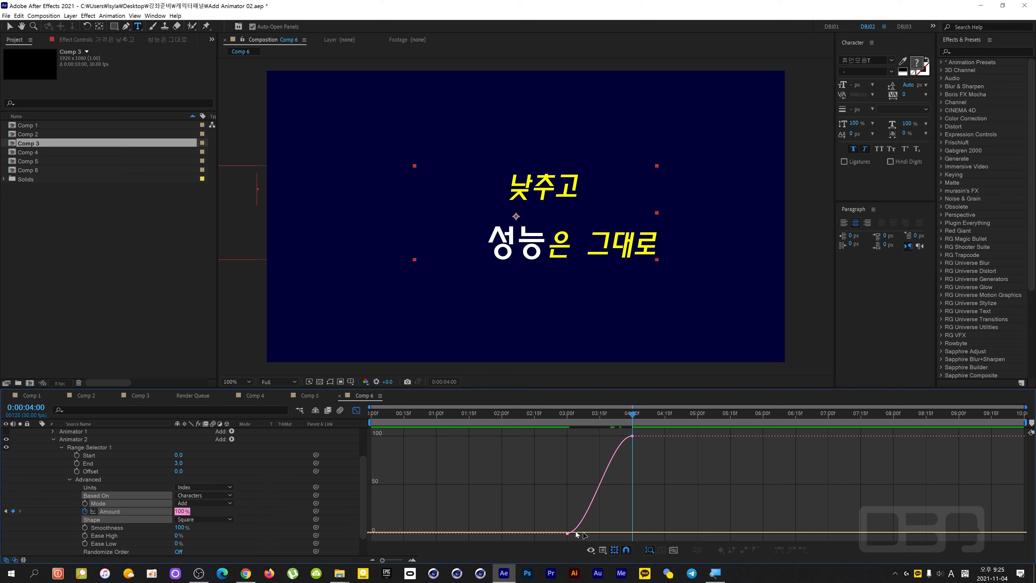
pyautogui.click(603, 550)
pyautogui.click(640, 477)
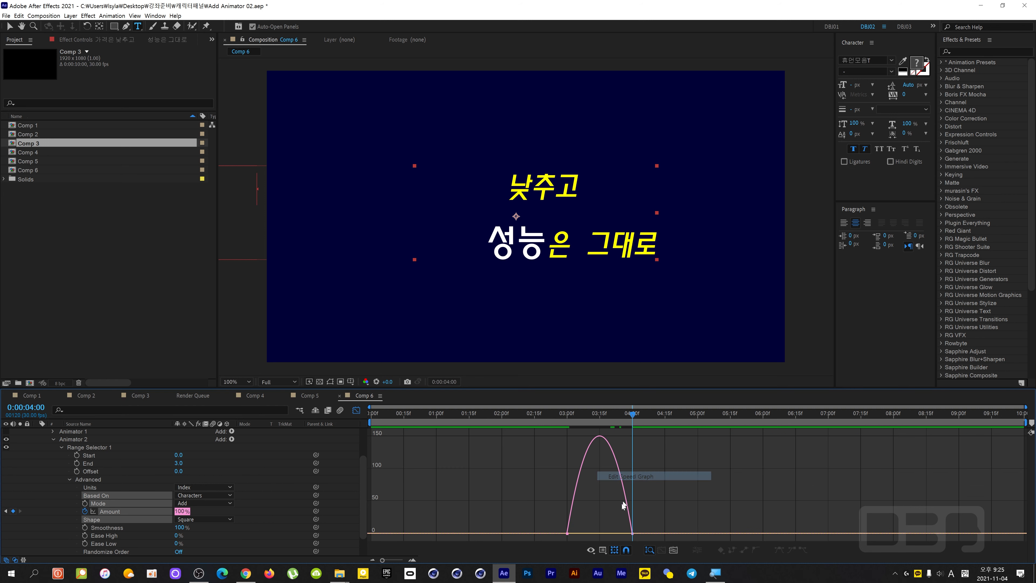
pyautogui.click(632, 534)
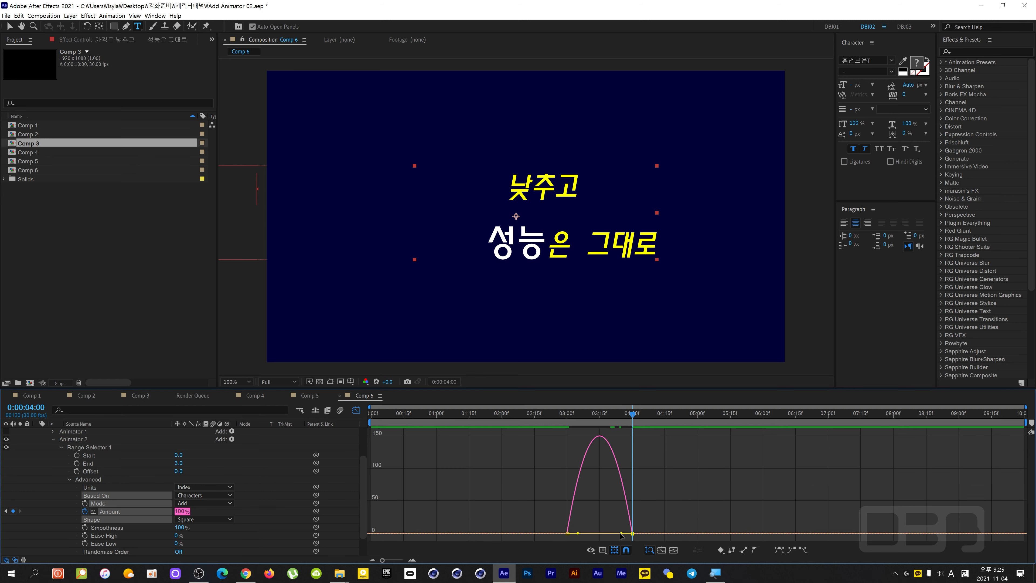
pyautogui.moveTo(621, 534); pyautogui.dragTo(599, 533)
# Play the movement of 가격은 twice from around 0:00:03:00 to check the new easing.
pyautogui.click(565, 424)
pyautogui.press('space')
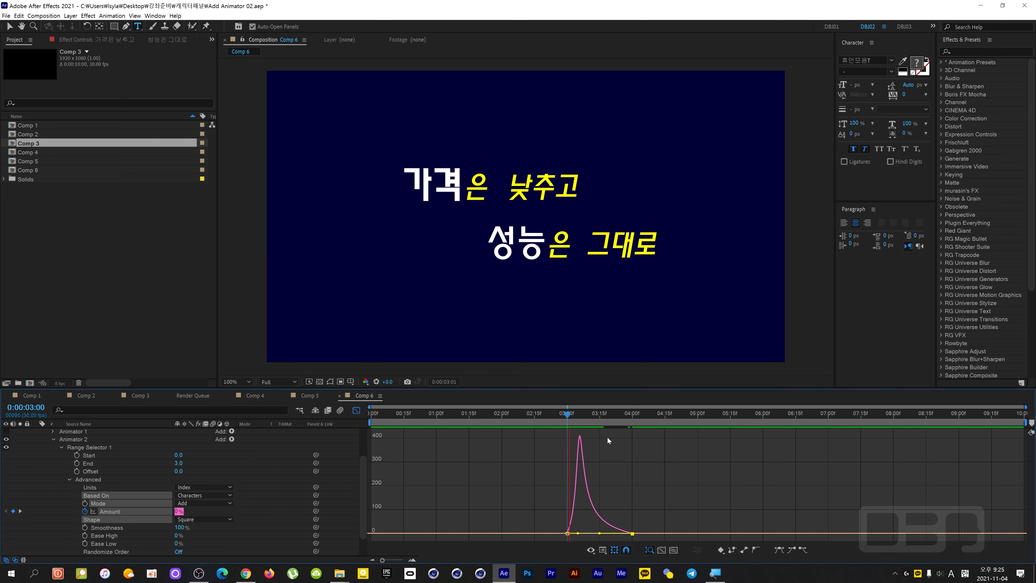
pyautogui.press('space')
pyautogui.moveTo(642, 414); pyautogui.dragTo(565, 437)
pyautogui.press('space')
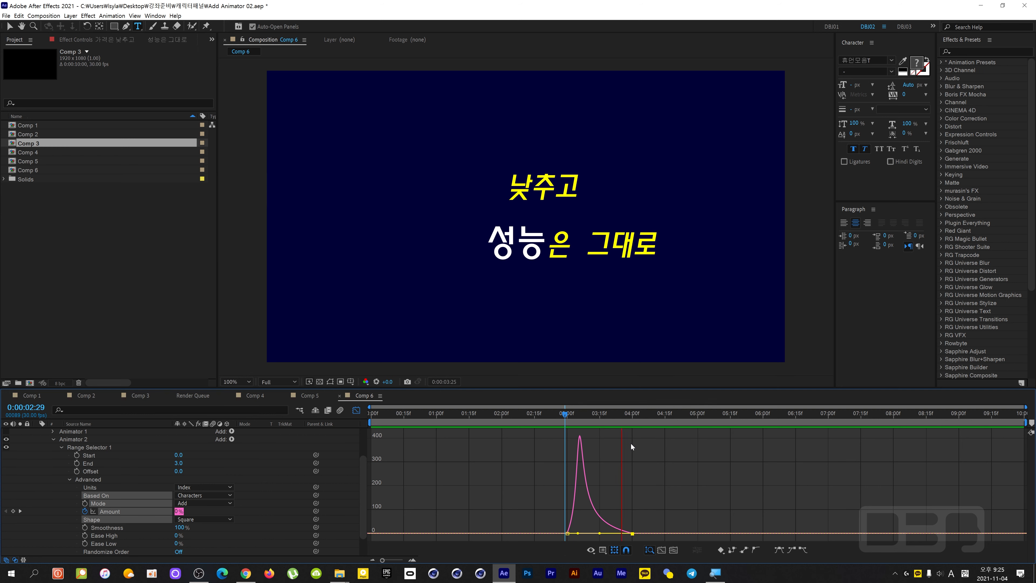
pyautogui.press('space')
# Collapse Range Selector 1 of Animator 2 and leave the Graph Editor.
pyautogui.click(60, 460)
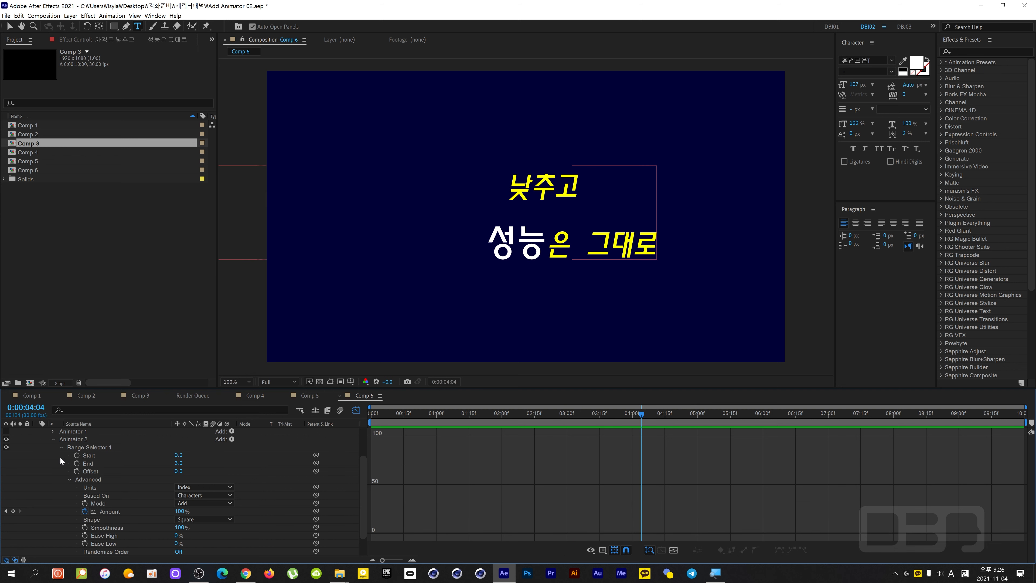
pyautogui.click(61, 448)
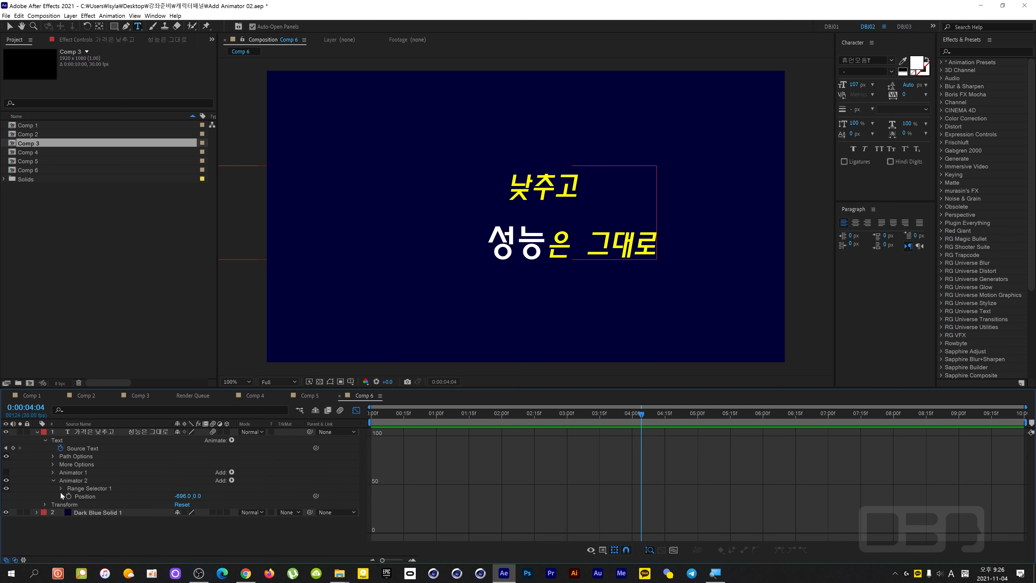
pyautogui.click(76, 480)
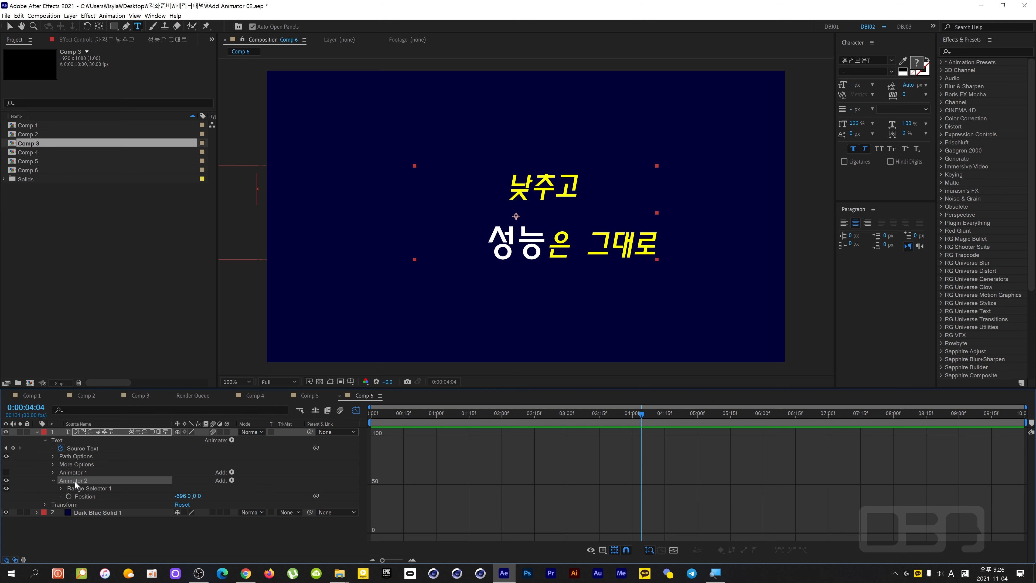
pyautogui.click(356, 410)
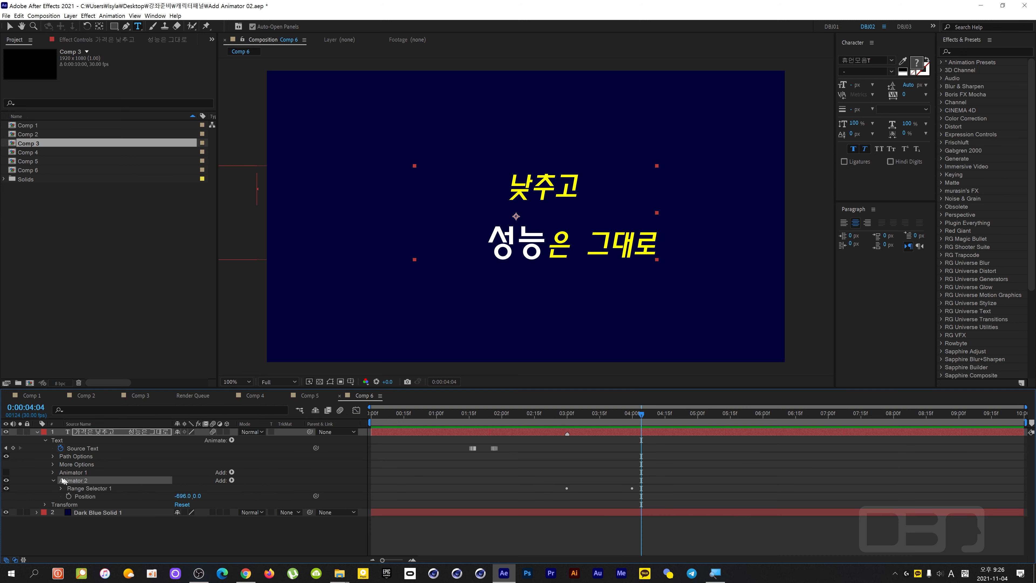
pyautogui.click(93, 519)
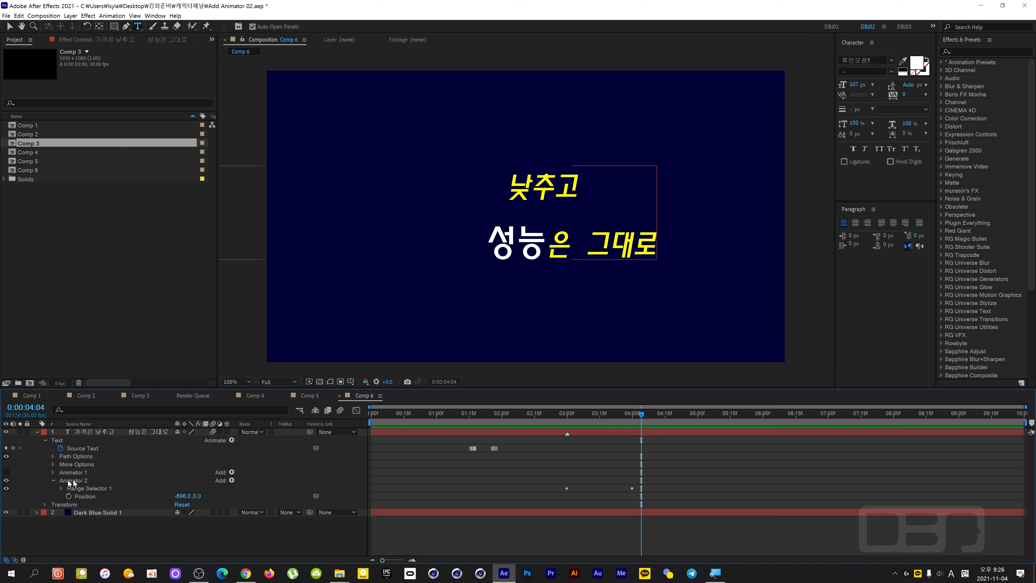
# Turn off Animator 2 and move the current time to 0:00:04:00.
pyautogui.moveTo(631, 421); pyautogui.dragTo(629, 445)
pyautogui.click(86, 481)
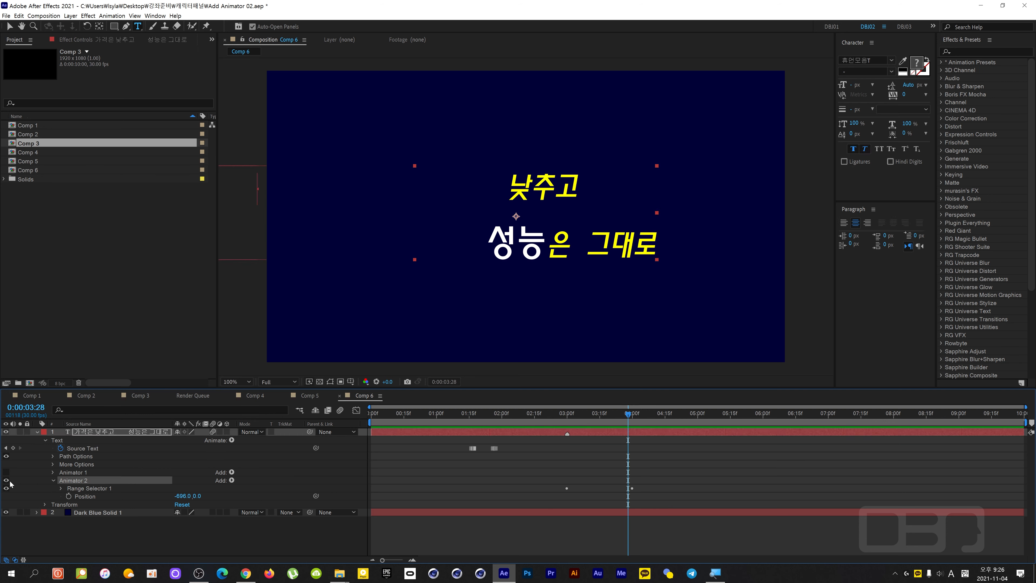
pyautogui.click(6, 487)
pyautogui.moveTo(627, 414)
pyautogui.mouseDown()
pyautogui.moveTo(639, 425)
pyautogui.moveTo(630, 432)
pyautogui.mouseUp()
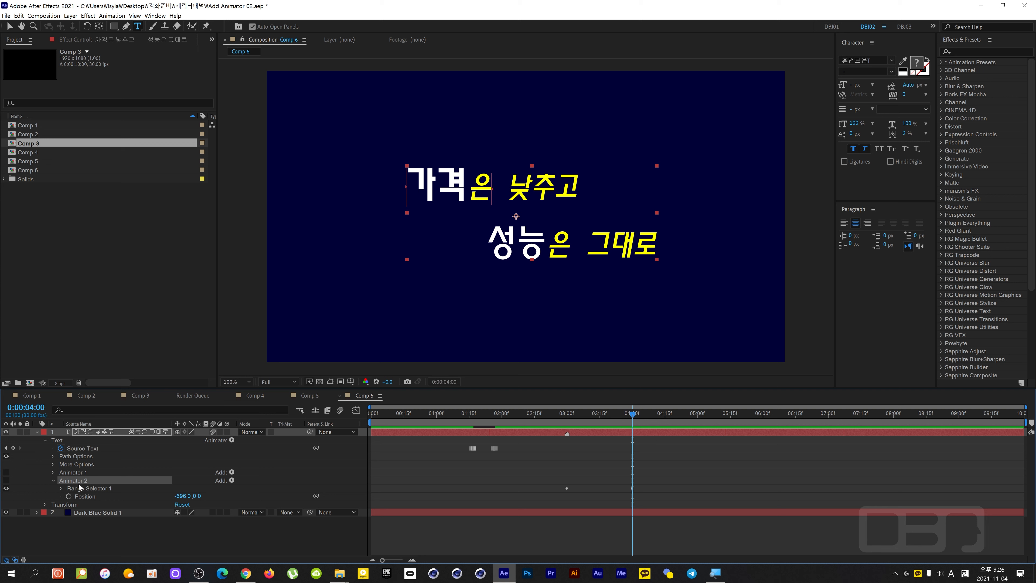
pyautogui.click(45, 487)
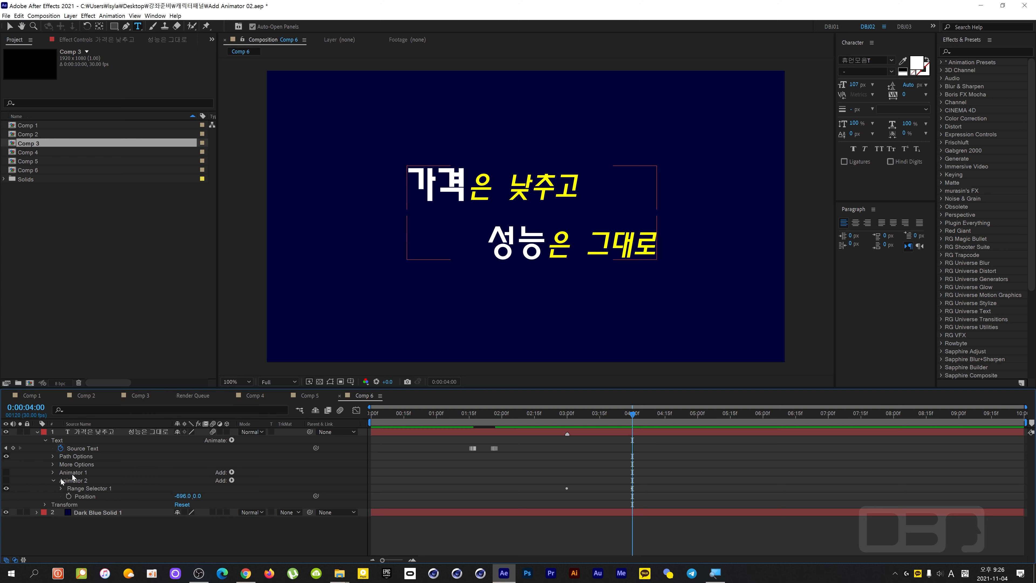
# Add a Position text animator for the word 낮추고 only and set its Position to 0.0,-413.0.
pyautogui.click(510, 184)
pyautogui.moveTo(511, 185)
pyautogui.mouseDown()
pyautogui.moveTo(560, 185)
pyautogui.moveTo(498, 179)
pyautogui.moveTo(506, 177)
pyautogui.mouseUp()
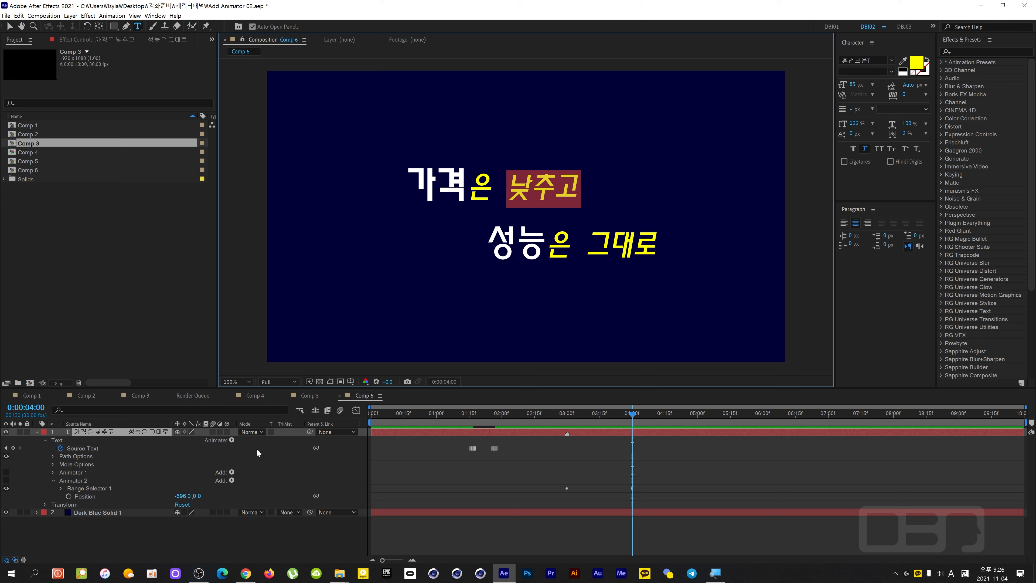
pyautogui.click(232, 440)
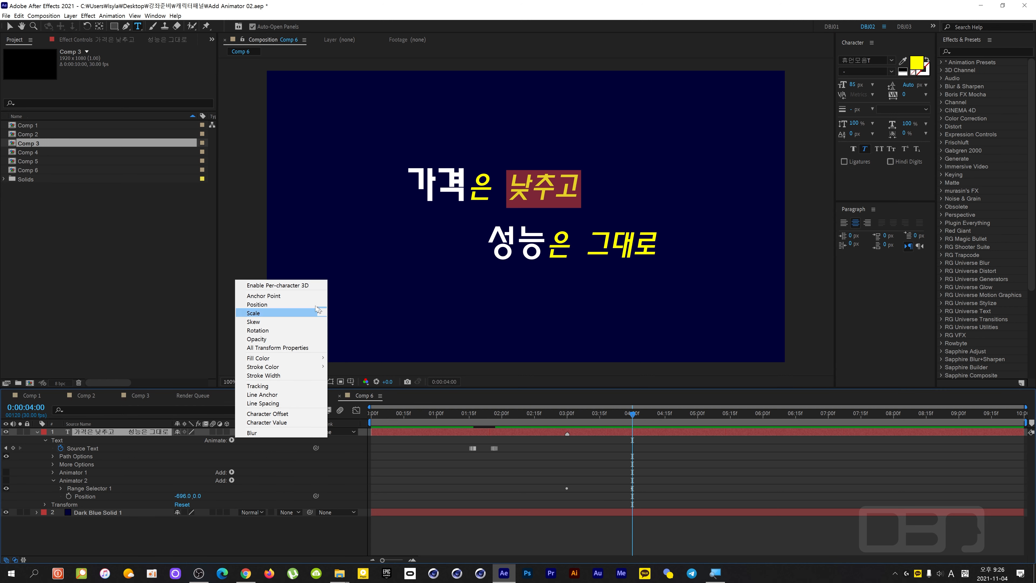
pyautogui.click(314, 305)
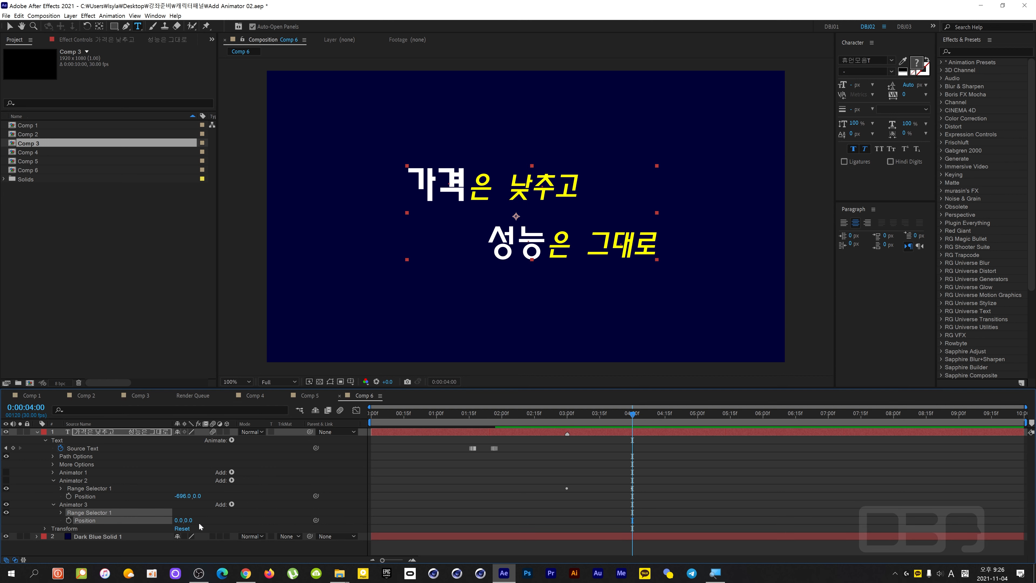
pyautogui.moveTo(192, 522); pyautogui.dragTo(163, 529)
# Collapse Animator 2 and set Smoothness to 0% in the Advanced options of Animator 3's Range Selector 1.
pyautogui.click(53, 480)
pyautogui.click(61, 496)
pyautogui.scroll(-1, 138, 523)
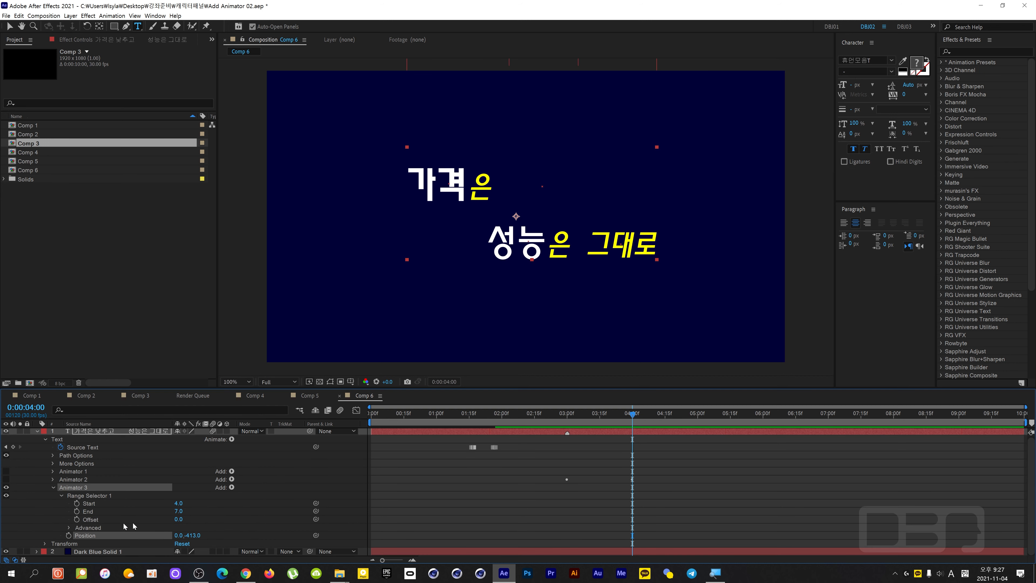
pyautogui.click(68, 528)
pyautogui.scroll(-3, 71, 526)
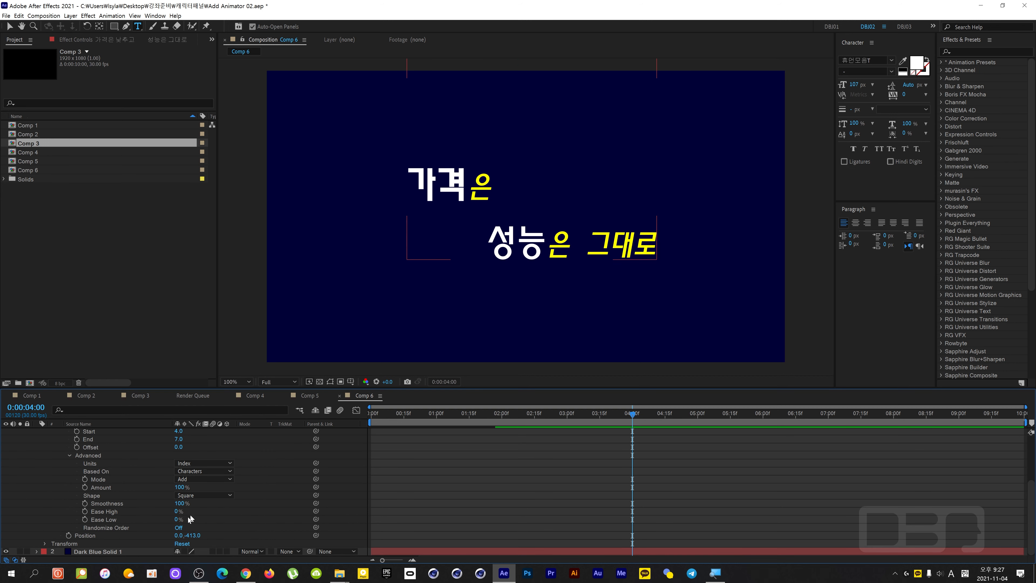
pyautogui.click(182, 503)
pyautogui.write('0')
pyautogui.press('Return')
# Set a 0% Amount keyframe for Animator 3's range selector at 0:00:04:00.
pyautogui.hotkey('shift', 'pagedown')
pyautogui.hotkey('shift', 'pagedown')
pyautogui.hotkey('shift', 'pagedown')
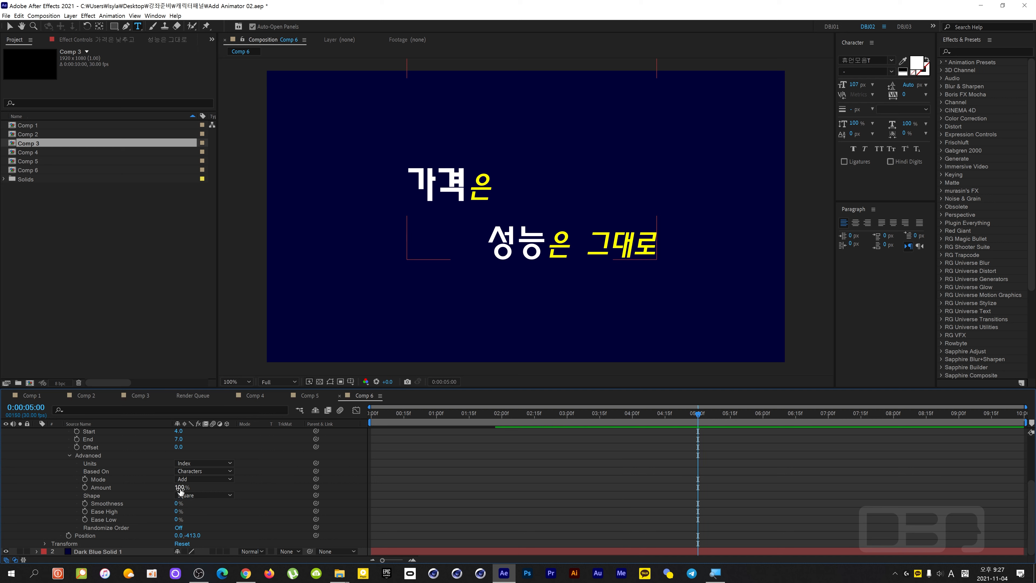
pyautogui.hotkey('shift', 'pageup')
pyautogui.hotkey('shift', 'pageup')
pyautogui.hotkey('shift', 'pageup')
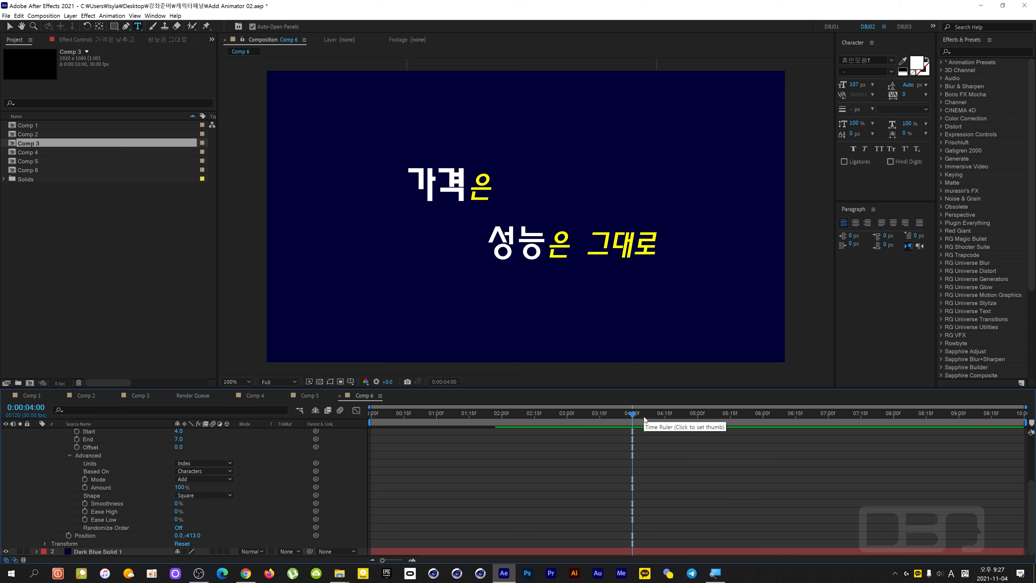
pyautogui.click(179, 487)
pyautogui.write('0')
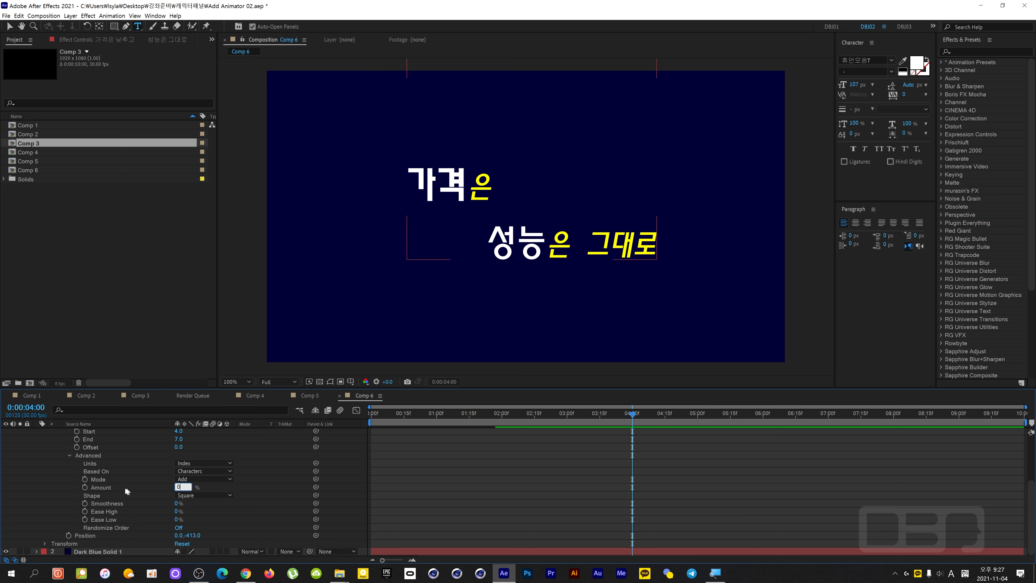
pyautogui.click(84, 487)
# Set a 100% Amount keyframe for Animator 3's range selector at 0:00:05:00.
pyautogui.hotkey('shift', 'pagedown')
pyautogui.hotkey('shift', 'pagedown')
pyautogui.hotkey('shift', 'pagedown')
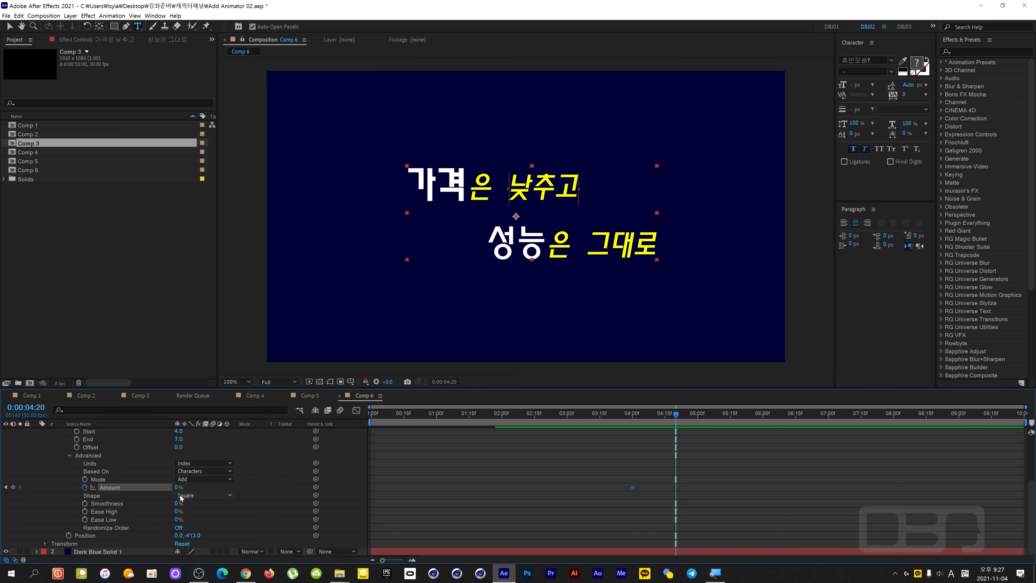
pyautogui.click(179, 487)
pyautogui.write('100')
pyautogui.press('Return')
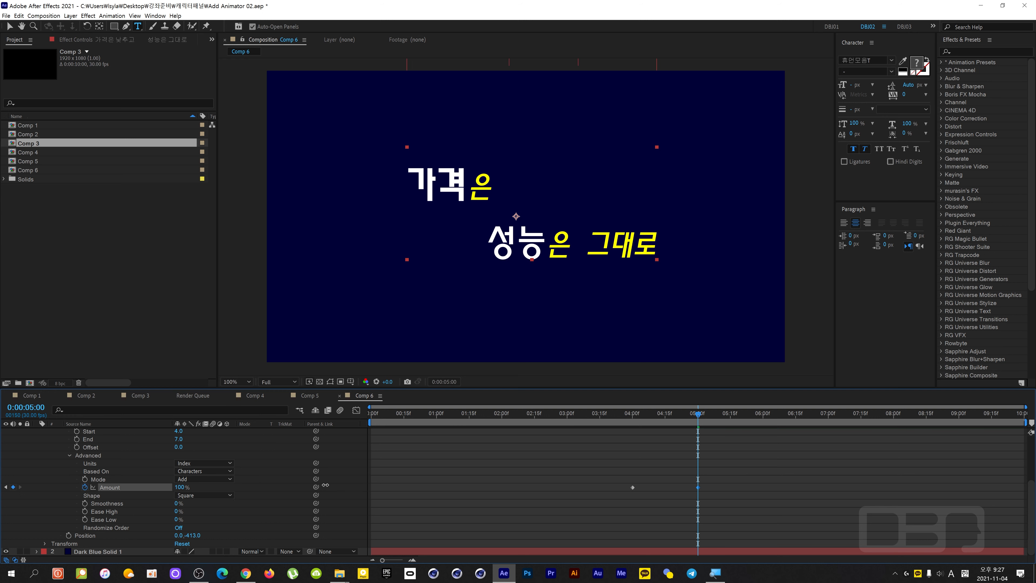
# Apply Easy Ease to both Amount keyframes in the speed graph and extend the end keyframe's influence for a fast start and slow finish.
pyautogui.moveTo(610, 479); pyautogui.dragTo(734, 509)
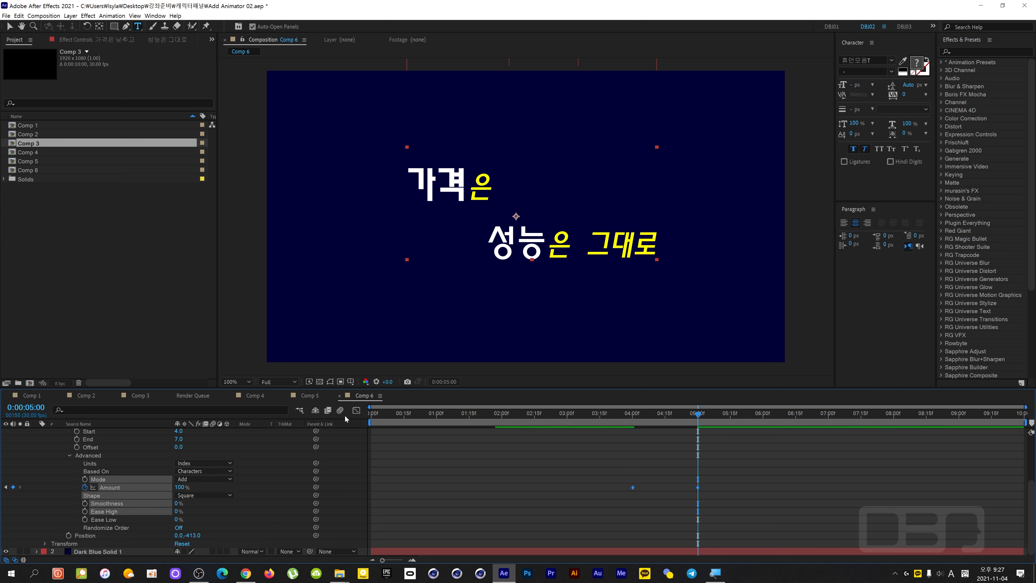
pyautogui.click(355, 410)
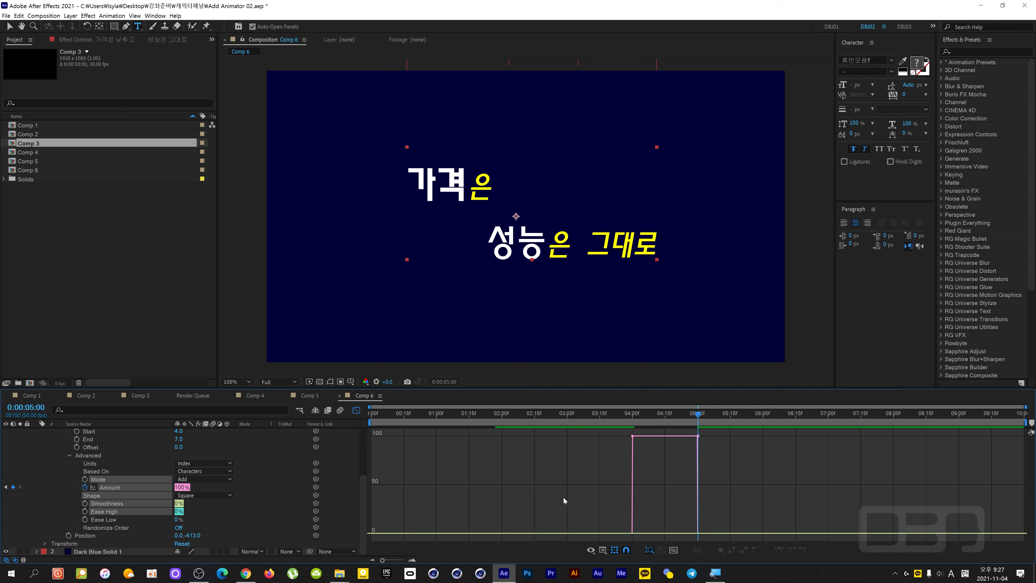
pyautogui.moveTo(597, 447); pyautogui.dragTo(728, 427)
pyautogui.press('F9')
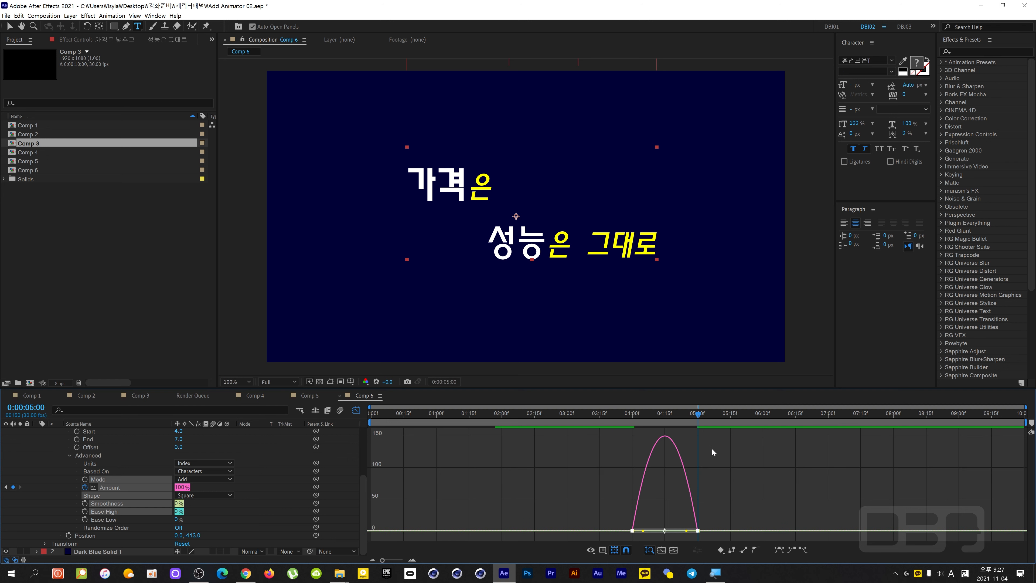
pyautogui.click(698, 531)
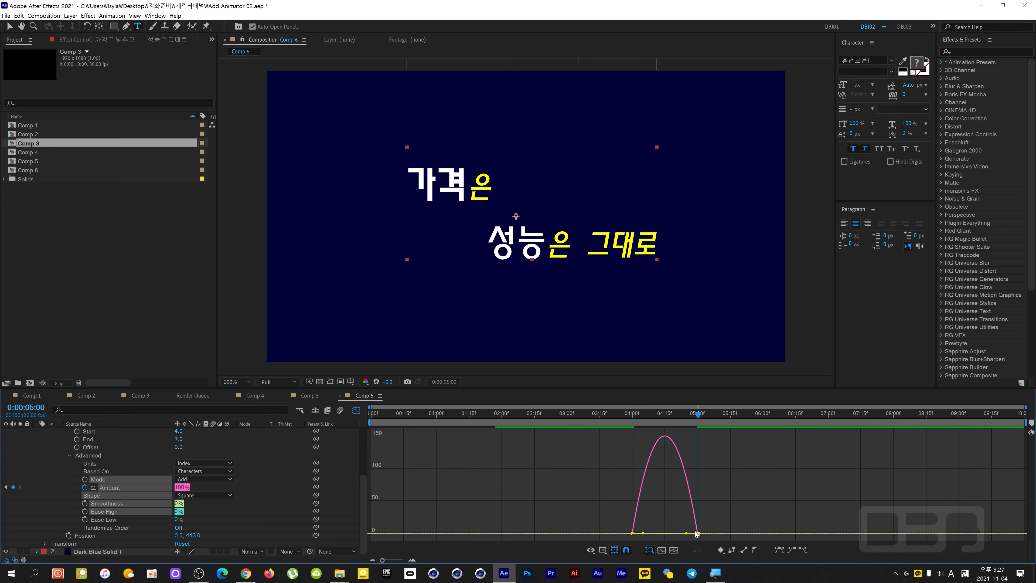
pyautogui.moveTo(688, 534); pyautogui.dragTo(665, 533)
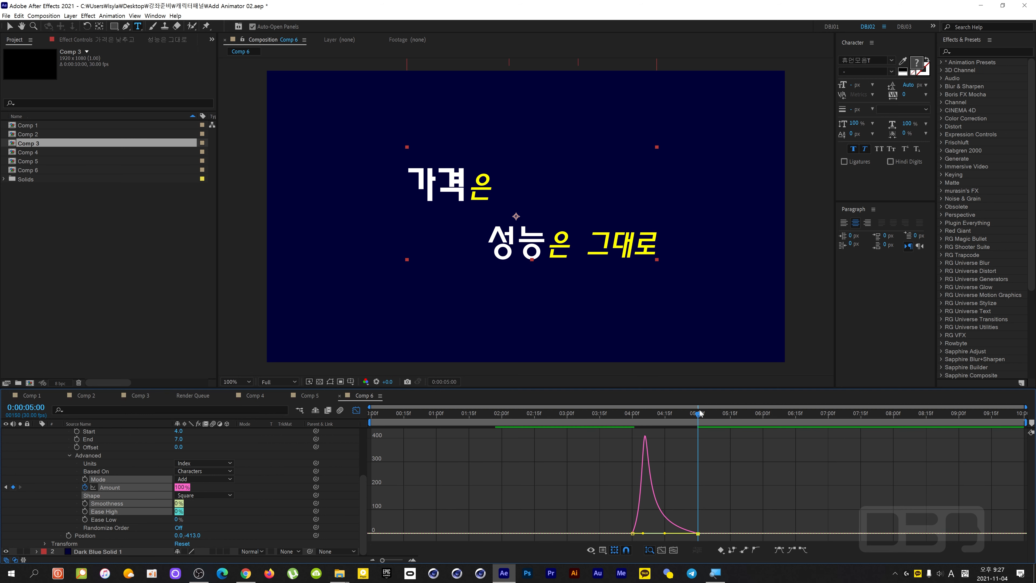
# Play the movement of 낮추고 from 0:00:04:00 and return to the start of the composition.
pyautogui.press('j')
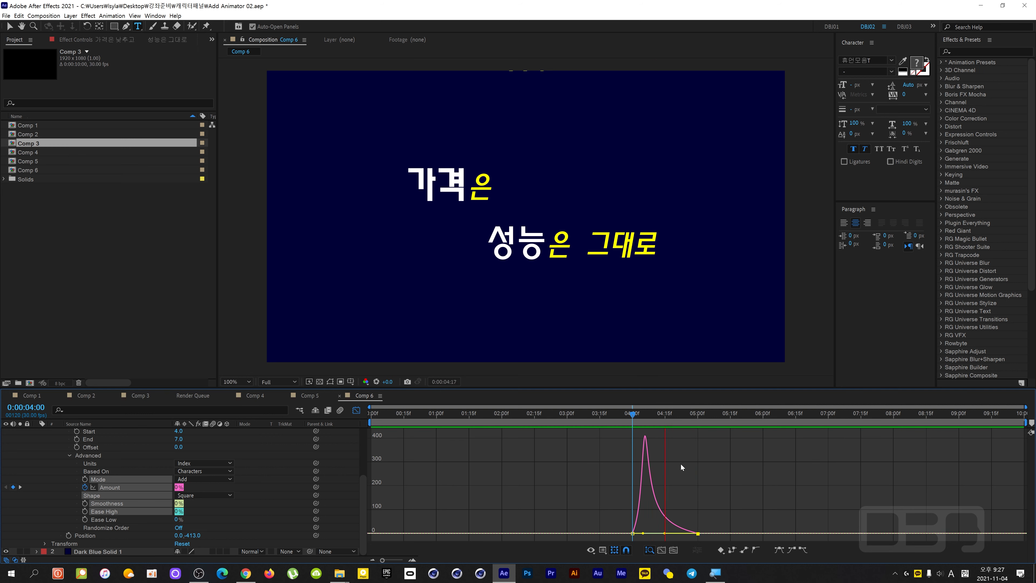
pyautogui.click(713, 416)
pyautogui.press('Home')
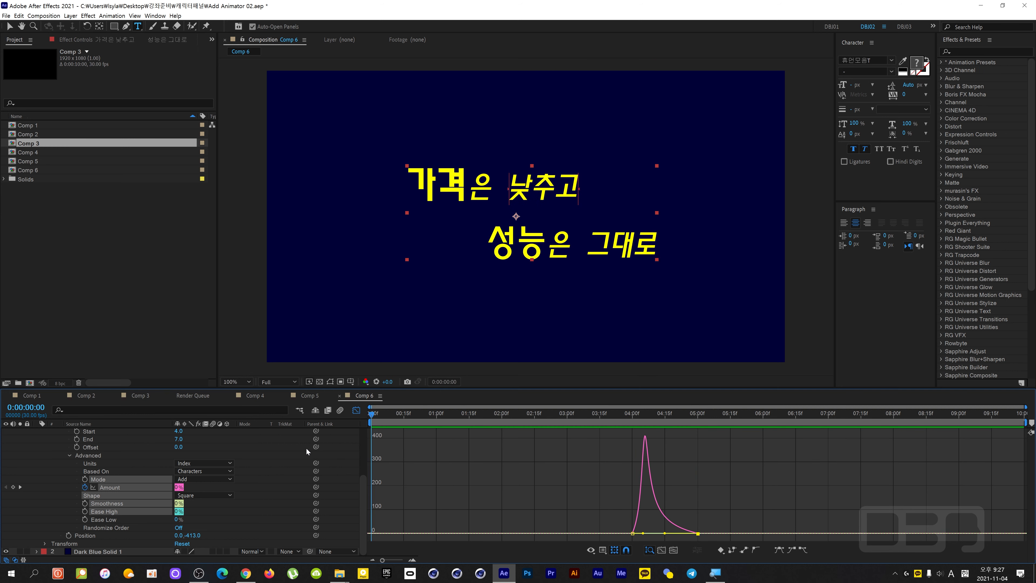
# Collapse Animator 3 and turn Animator 1 and Animator 2 back on.
pyautogui.click(67, 456)
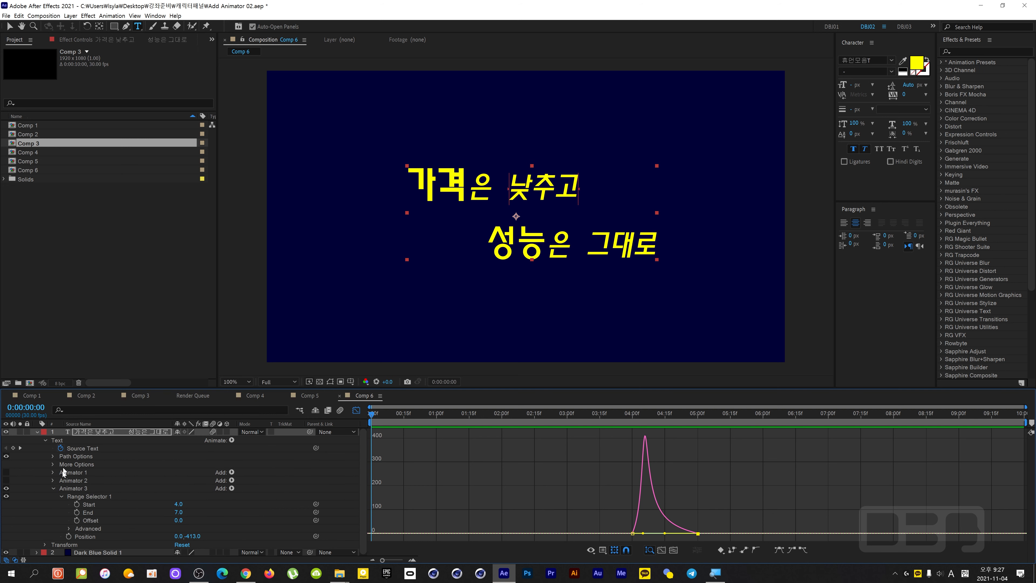
pyautogui.click(54, 488)
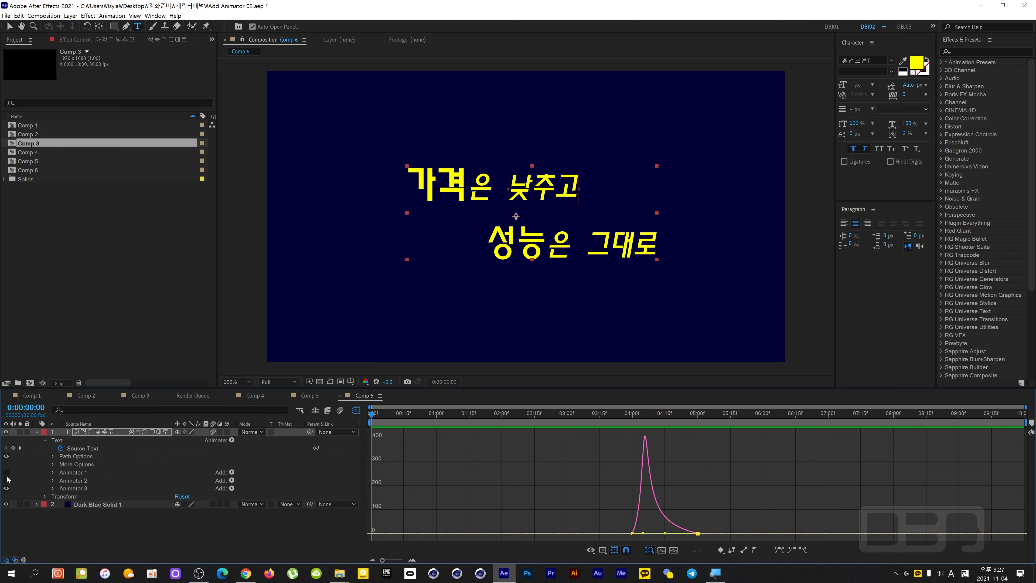
pyautogui.moveTo(7, 480); pyautogui.dragTo(6, 472)
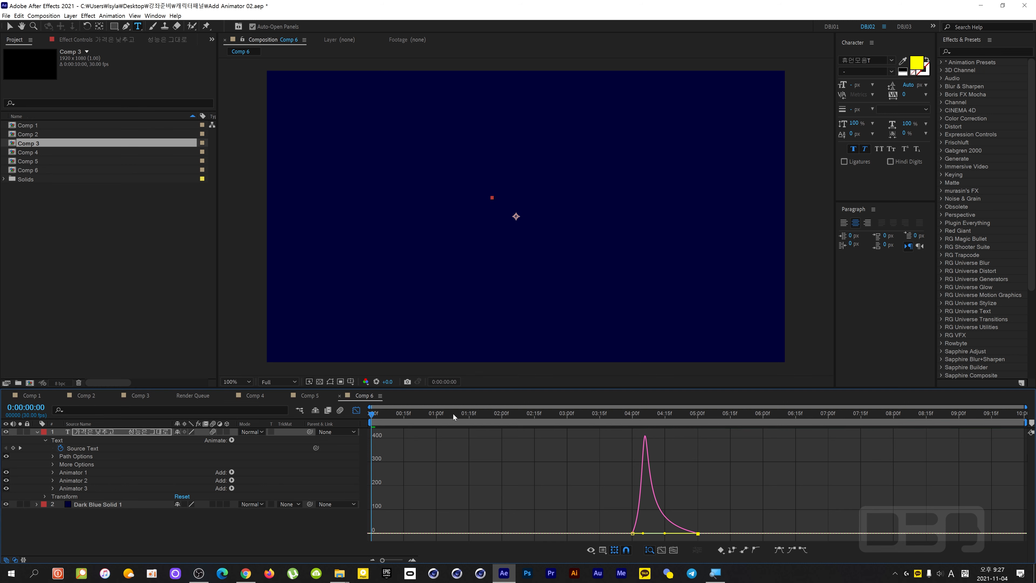
# Play the animation from the start with all three animators on, and return the current time to 0:00:00:00.
pyautogui.press('space')
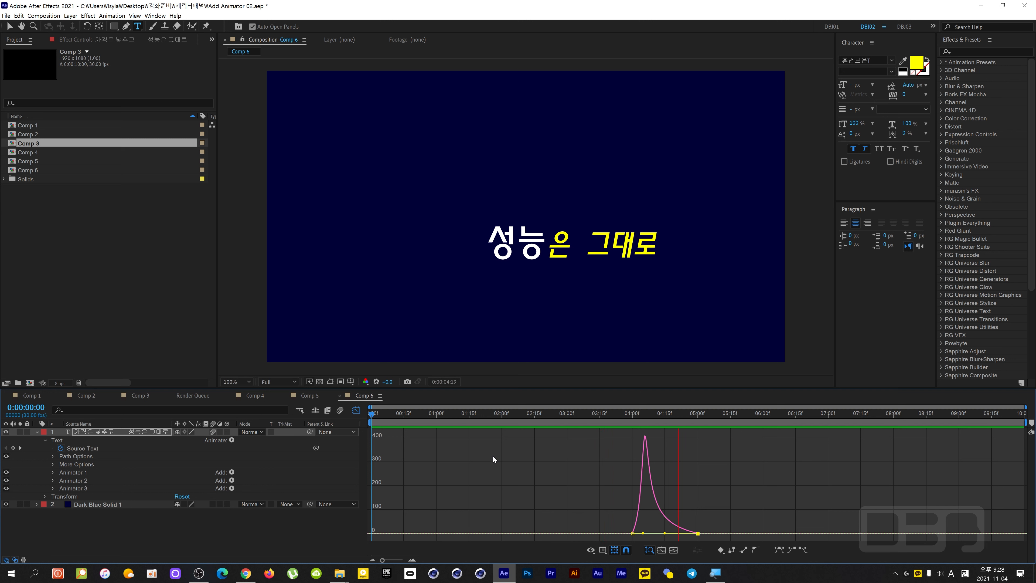
pyautogui.press('space')
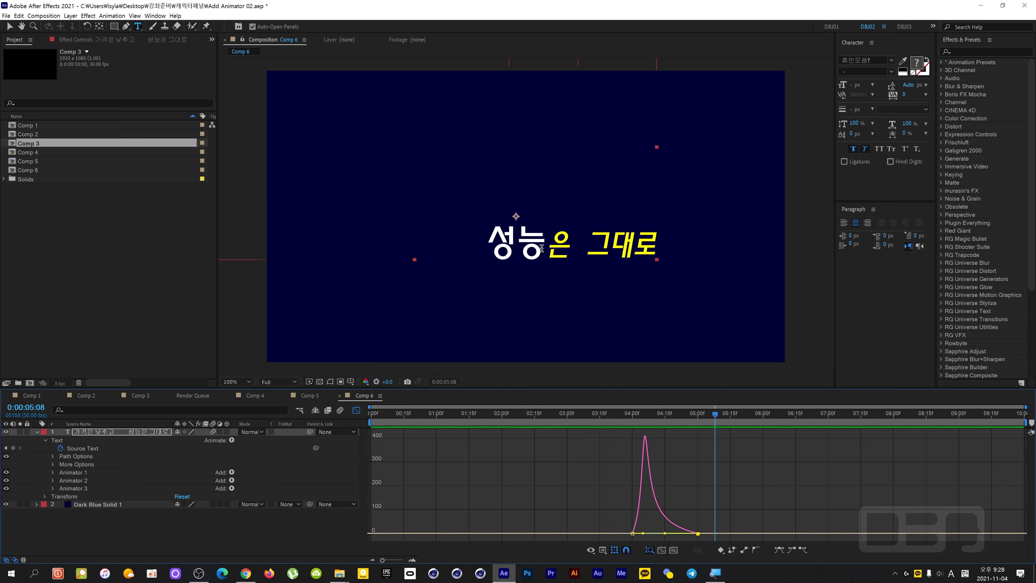
pyautogui.moveTo(716, 414); pyautogui.dragTo(248, 426)
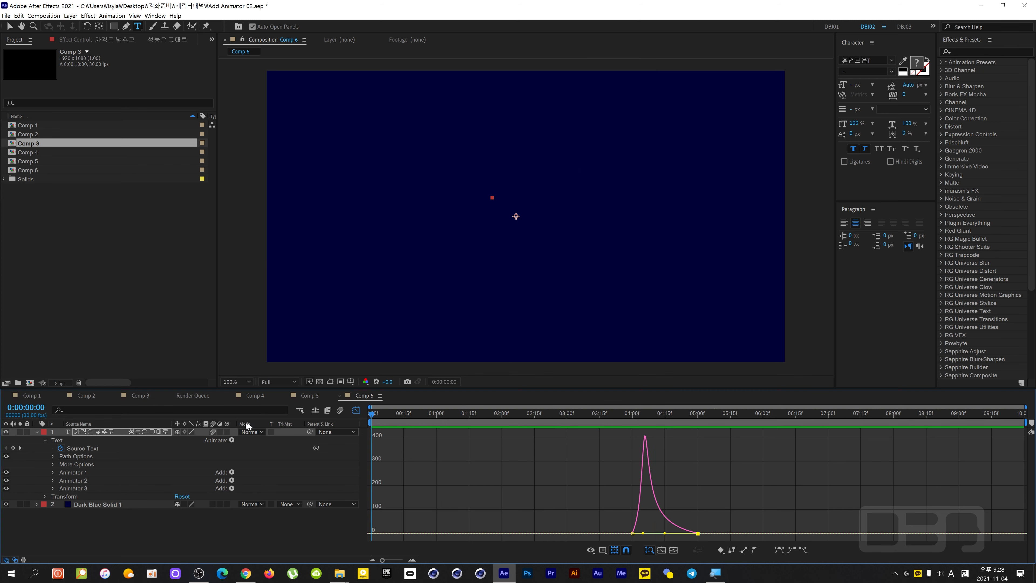
# Duplicate Animator 3 and leave the Graph Editor.
pyautogui.click(75, 489)
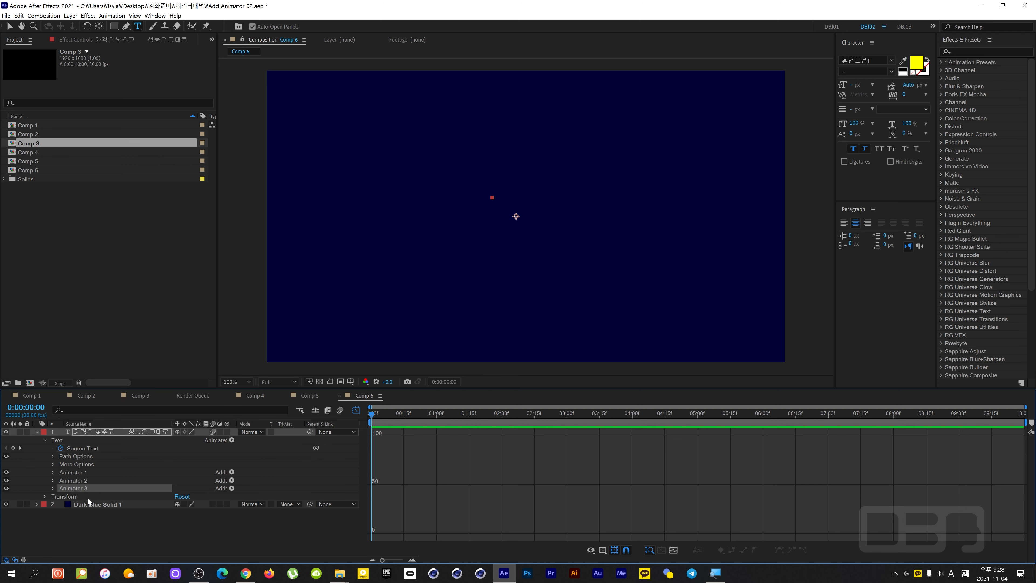
pyautogui.hotkey('ctrl', 'd')
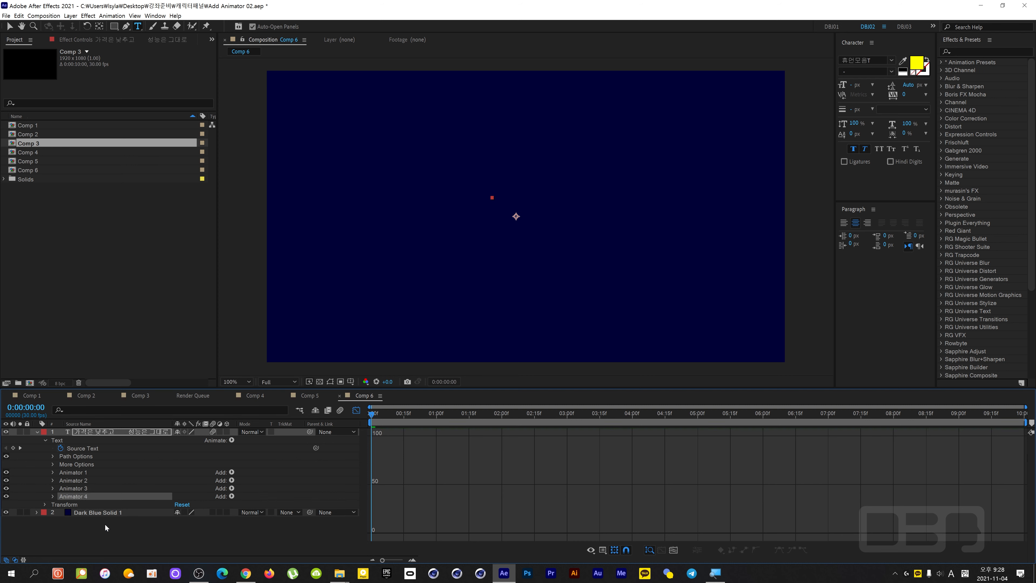
pyautogui.click(357, 410)
# At 0:00:05:00, set the duplicated animator's range selector to Start 15 and End 18 and its Position to 0.0,421.0, targeting 성능은.
pyautogui.moveTo(540, 416); pyautogui.dragTo(698, 421)
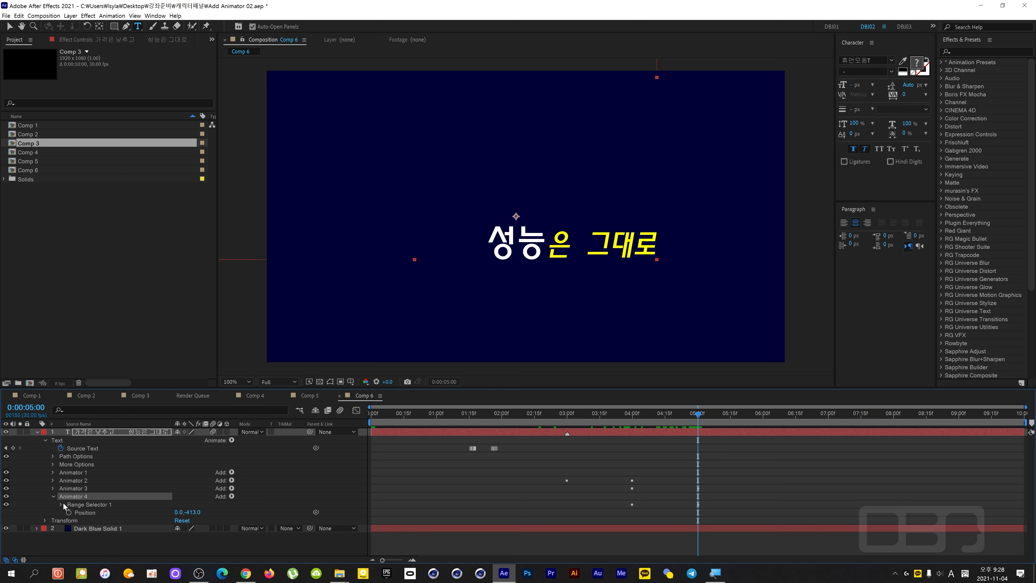
pyautogui.click(61, 506)
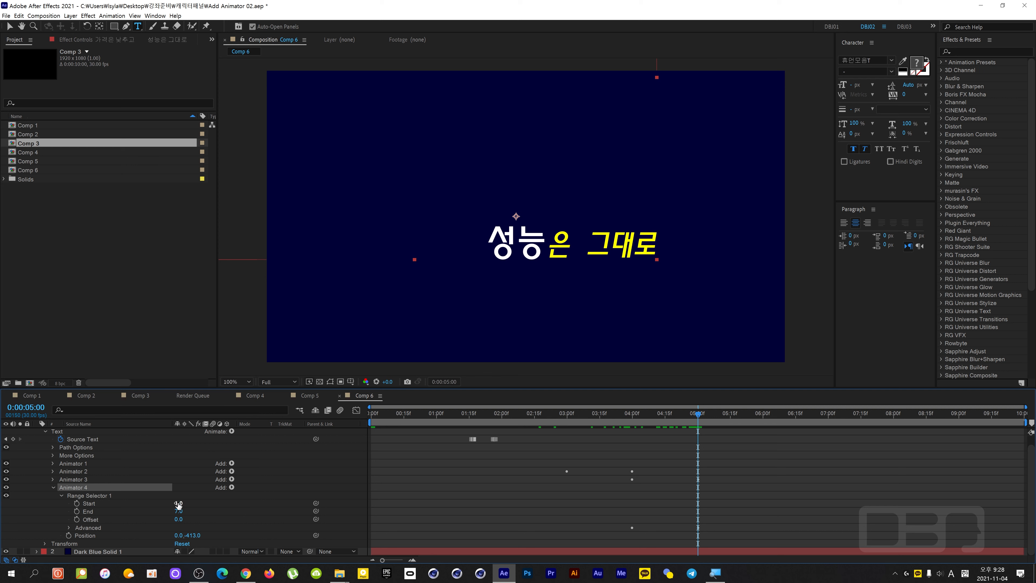
pyautogui.moveTo(179, 503)
pyautogui.mouseDown()
pyautogui.moveTo(199, 503)
pyautogui.moveTo(180, 511)
pyautogui.mouseUp()
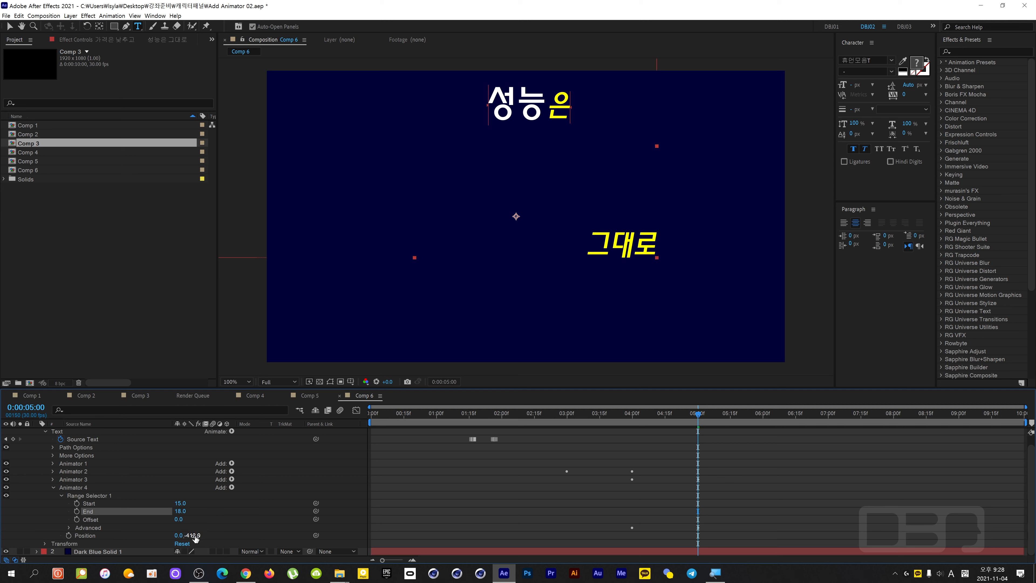
pyautogui.moveTo(195, 539); pyautogui.dragTo(252, 519)
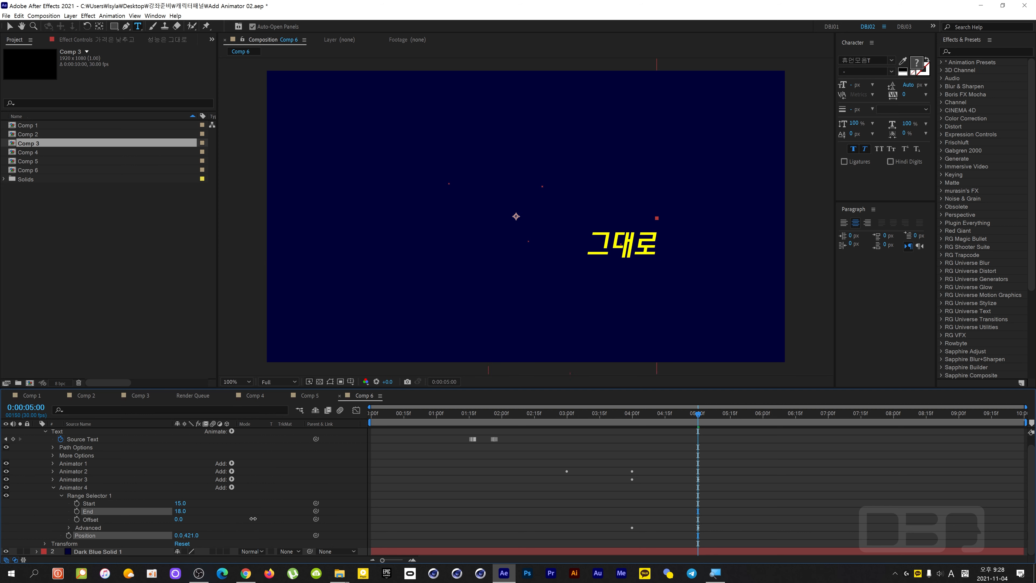
# Reveal the text layer's keyframed properties and move the duplicated animator's two Amount keyframes to 0:00:05:00 and 0:00:06:00.
pyautogui.moveTo(673, 414)
pyautogui.mouseDown()
pyautogui.moveTo(637, 416)
pyautogui.moveTo(679, 417)
pyautogui.moveTo(646, 420)
pyautogui.moveTo(660, 423)
pyautogui.mouseUp()
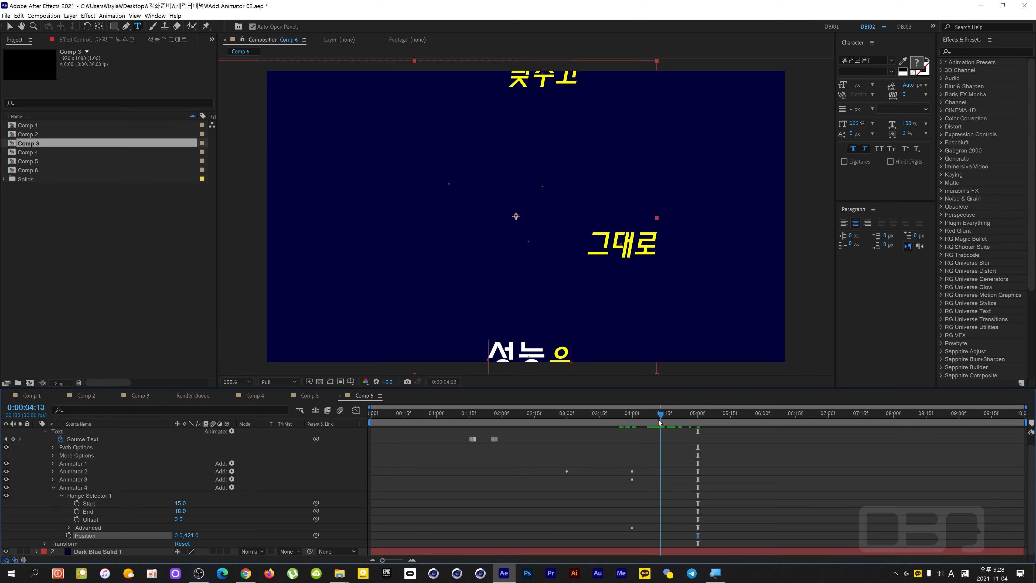
pyautogui.scroll(1, 110, 449)
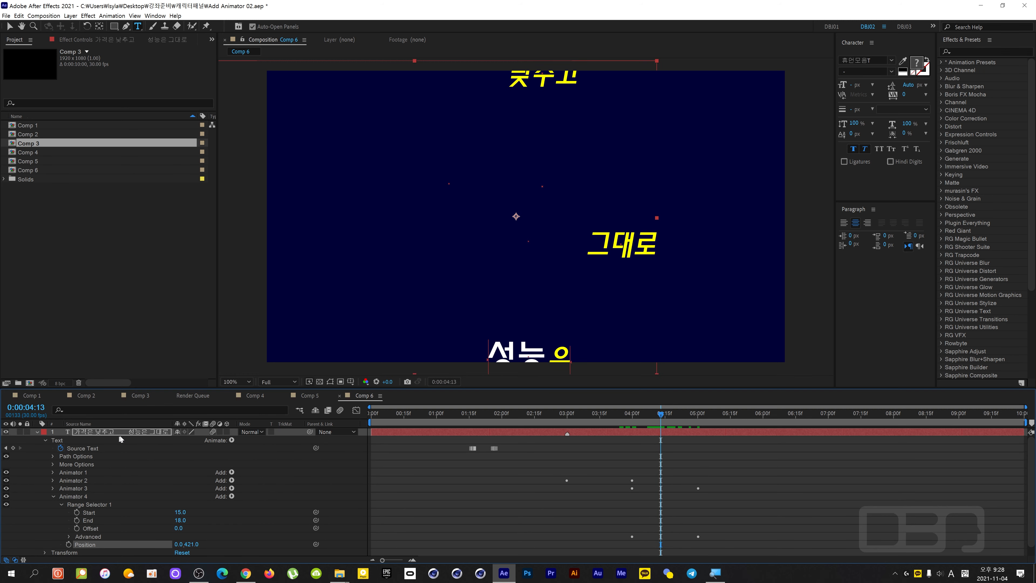
pyautogui.click(127, 434)
pyautogui.press('u')
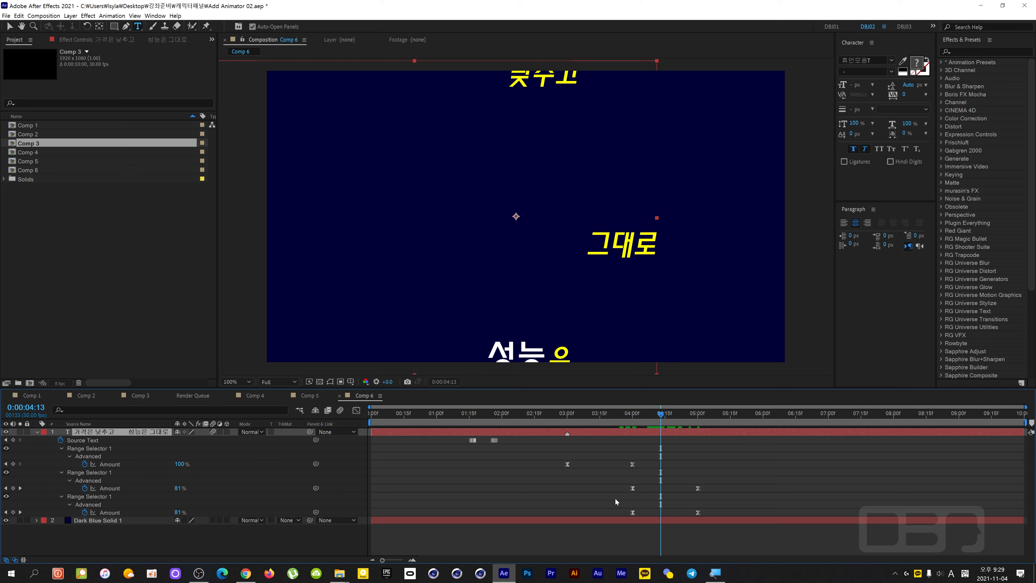
pyautogui.moveTo(619, 506); pyautogui.dragTo(697, 514)
# Play the word movements from 0:00:02:27 and move the current time to 0:00:06:00.
pyautogui.moveTo(660, 414); pyautogui.dragTo(613, 419)
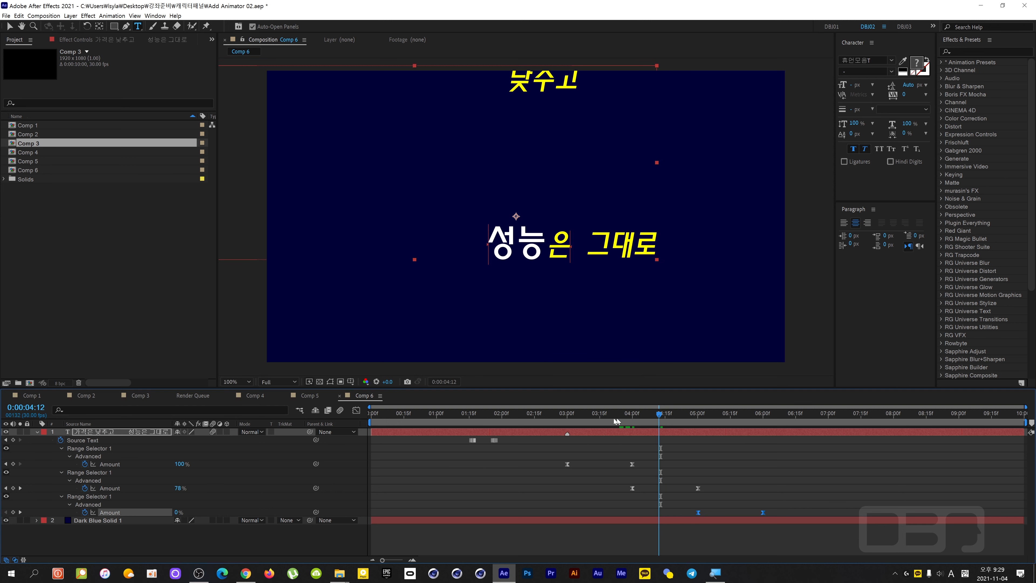
pyautogui.click(558, 422)
pyautogui.press('space')
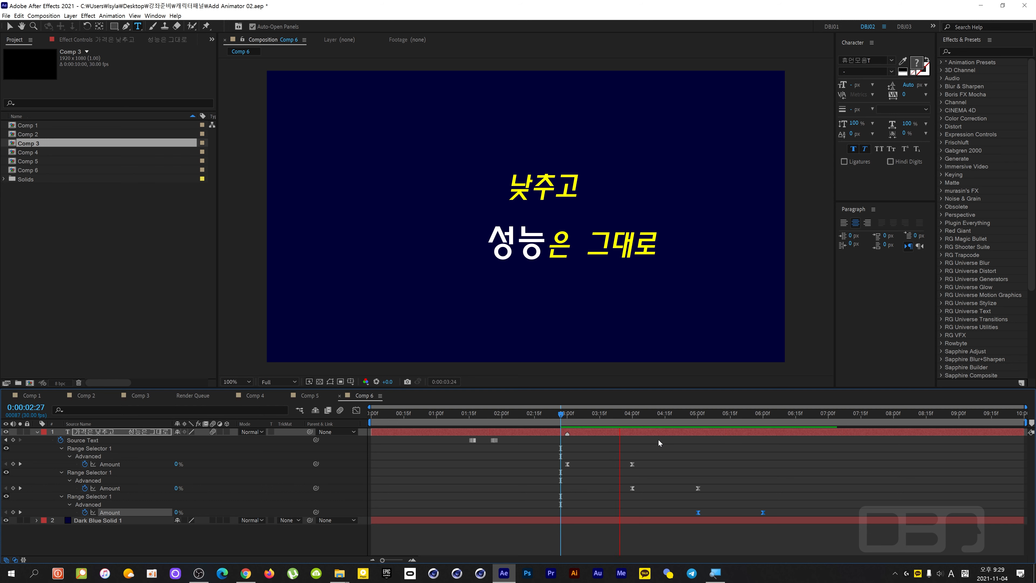
pyautogui.press('space')
pyautogui.moveTo(767, 415)
pyautogui.mouseDown()
pyautogui.moveTo(659, 429)
pyautogui.moveTo(762, 426)
pyautogui.mouseUp()
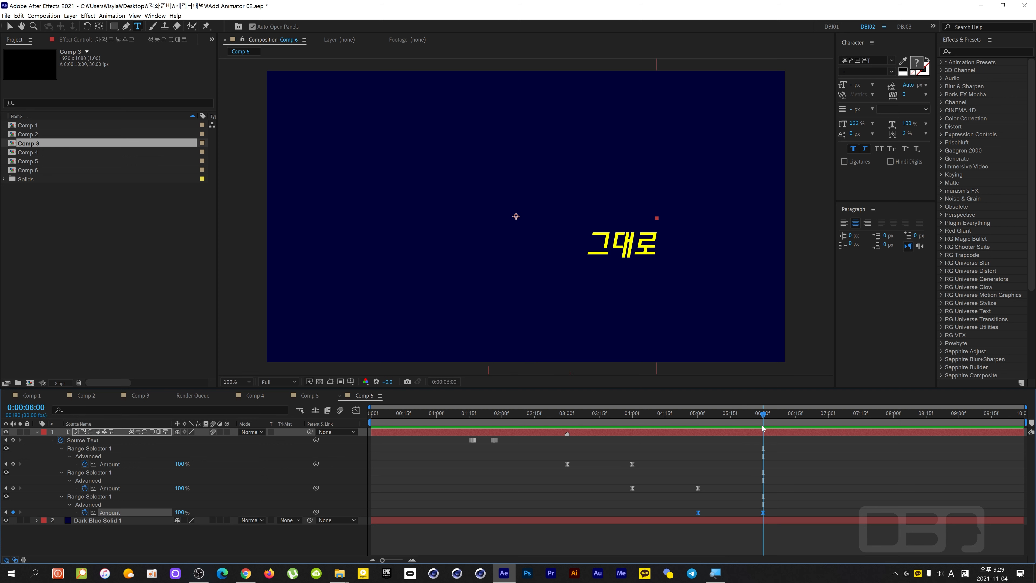
# Expand the text layer's animators, collapse their individual settings, and duplicate Animator 4.
pyautogui.click(114, 543)
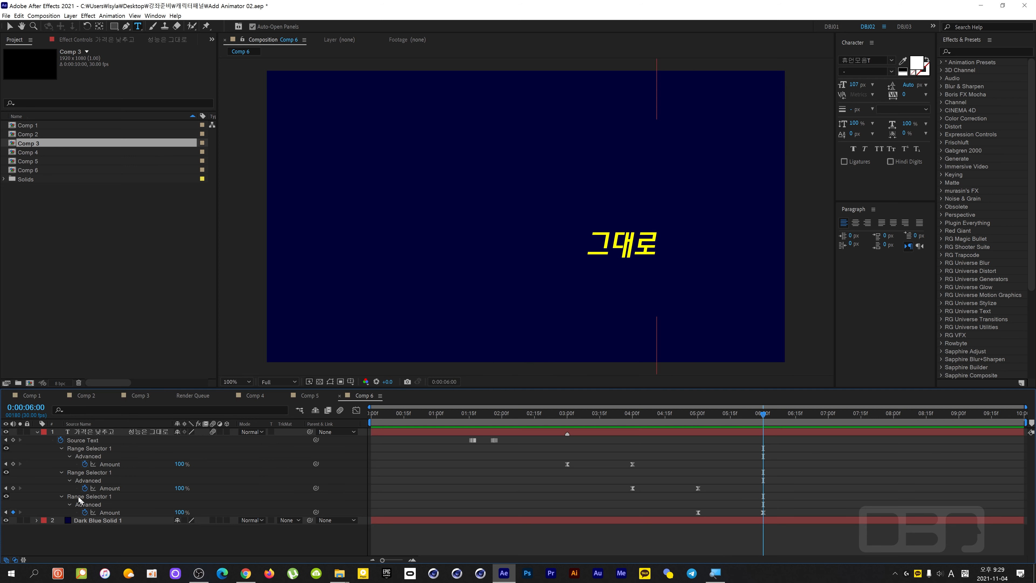
pyautogui.click(37, 432)
pyautogui.click(37, 432)
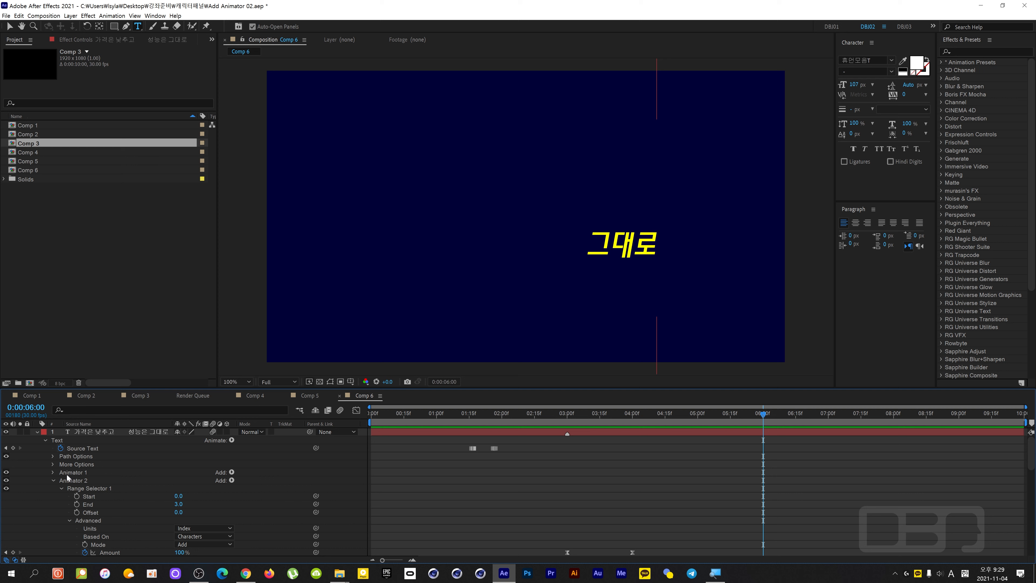
pyautogui.click(52, 480)
pyautogui.click(51, 490)
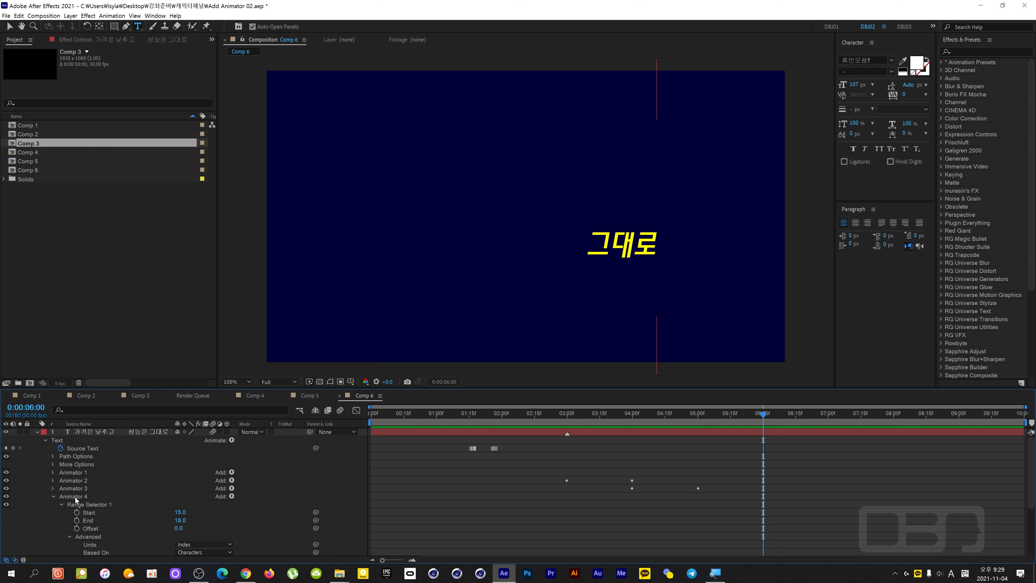
pyautogui.click(53, 497)
pyautogui.click(82, 496)
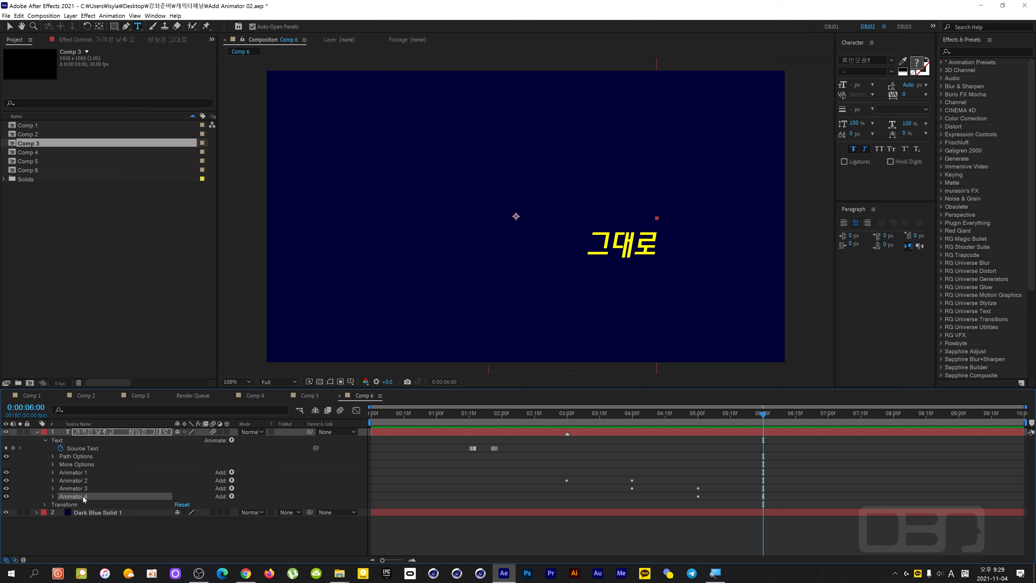
pyautogui.hotkey('ctrl', 'd')
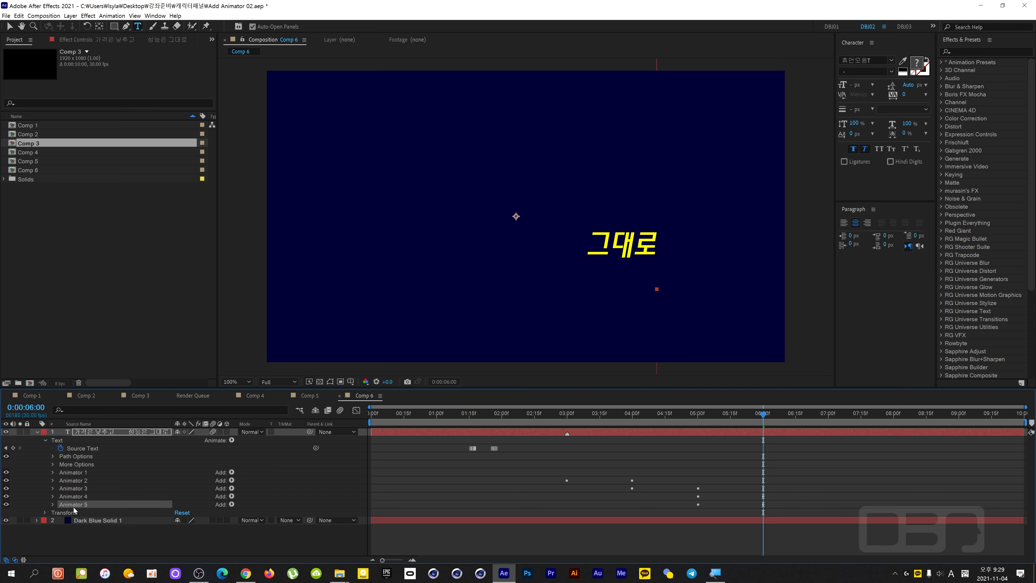
# Reveal the keyframed properties and move the duplicated animator's two Amount keyframes to 0:00:06:00 and 0:00:07:00.
pyautogui.press('u')
pyautogui.moveTo(679, 531); pyautogui.dragTo(765, 537)
pyautogui.click(64, 520)
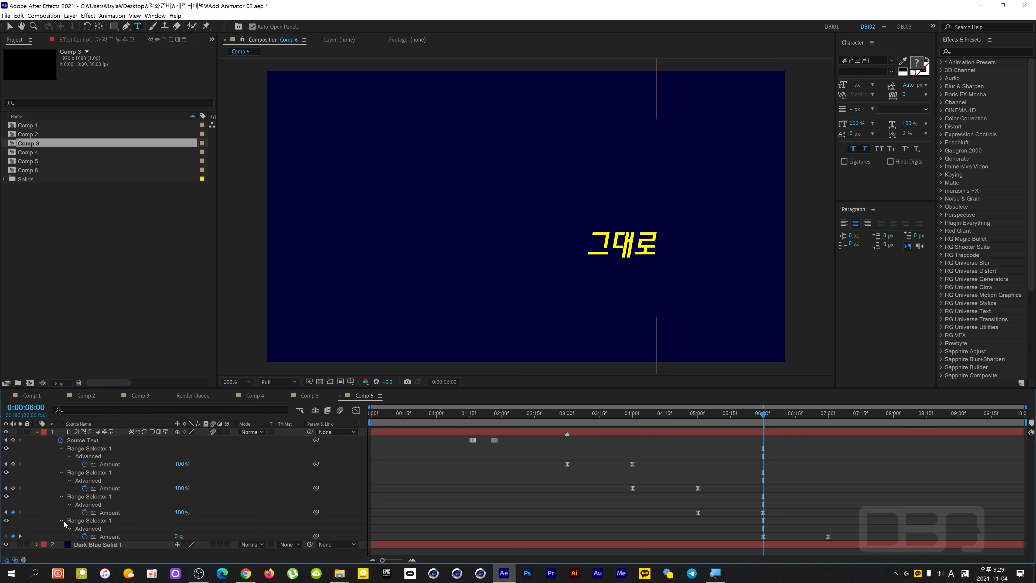
# Set Animator 5's range selector to Start 19 and End 54, targeting 그대로.
pyautogui.click(61, 520)
pyautogui.click(61, 520)
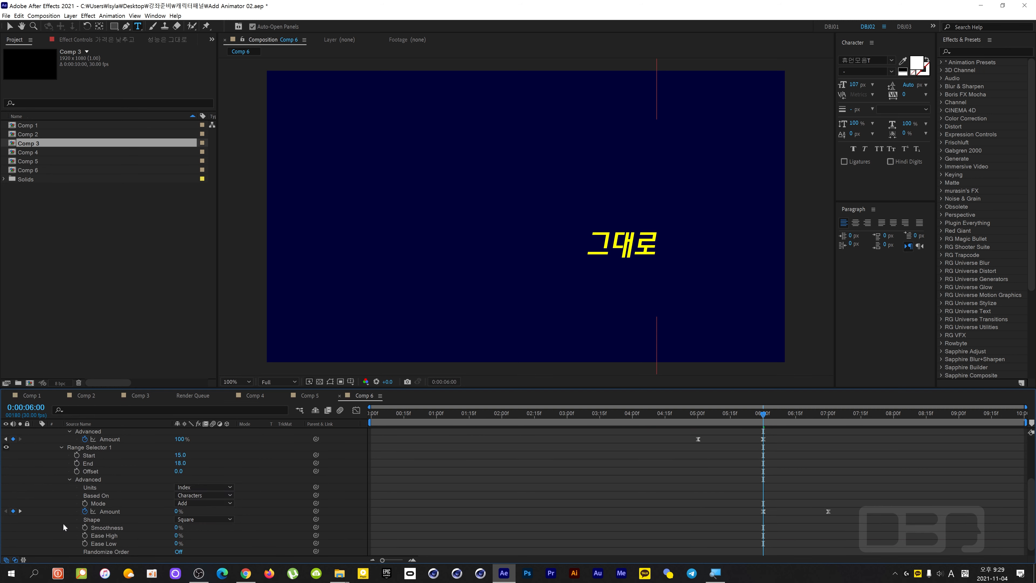
pyautogui.scroll(-1, 216, 510)
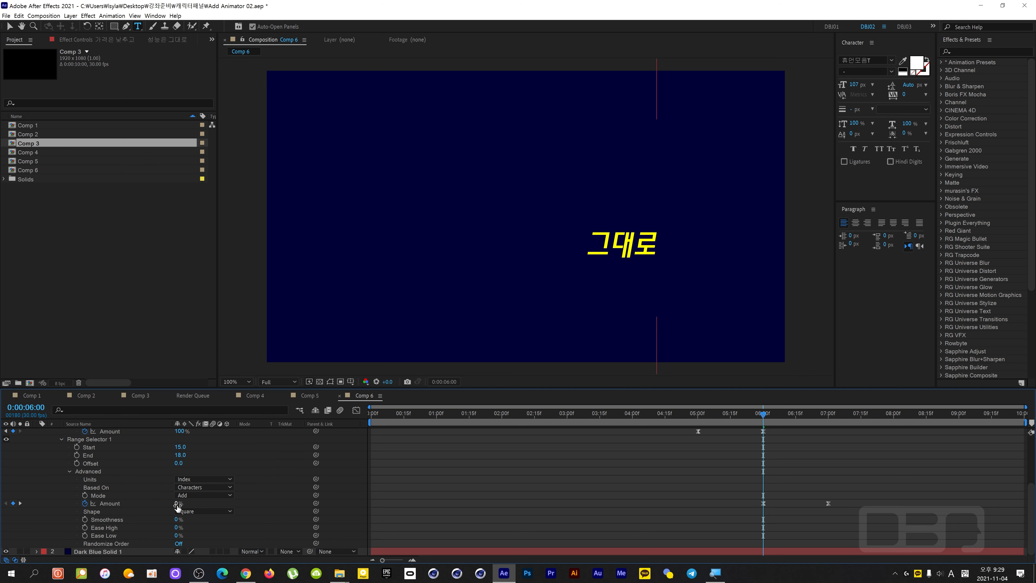
pyautogui.click(70, 472)
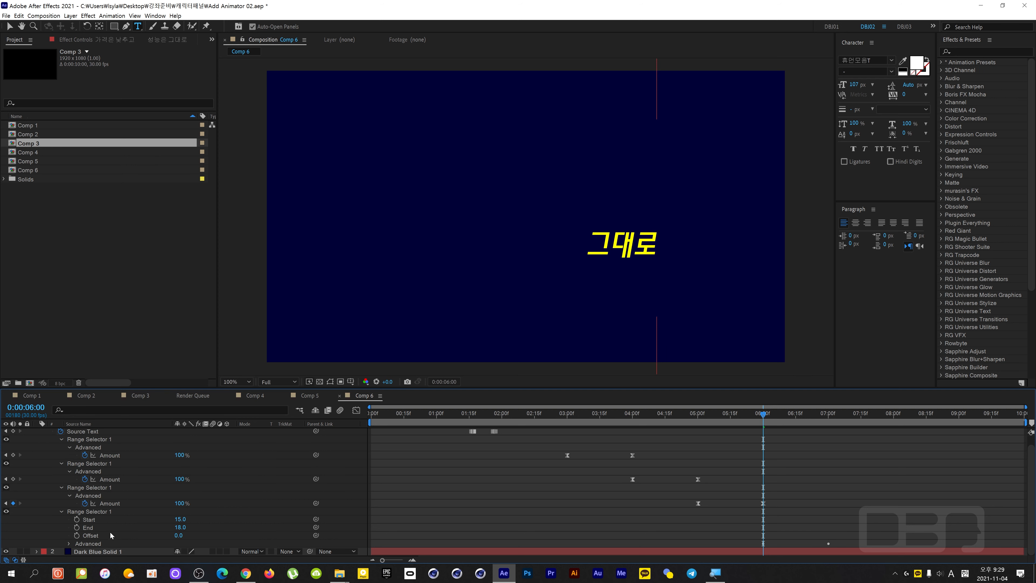
pyautogui.click(99, 513)
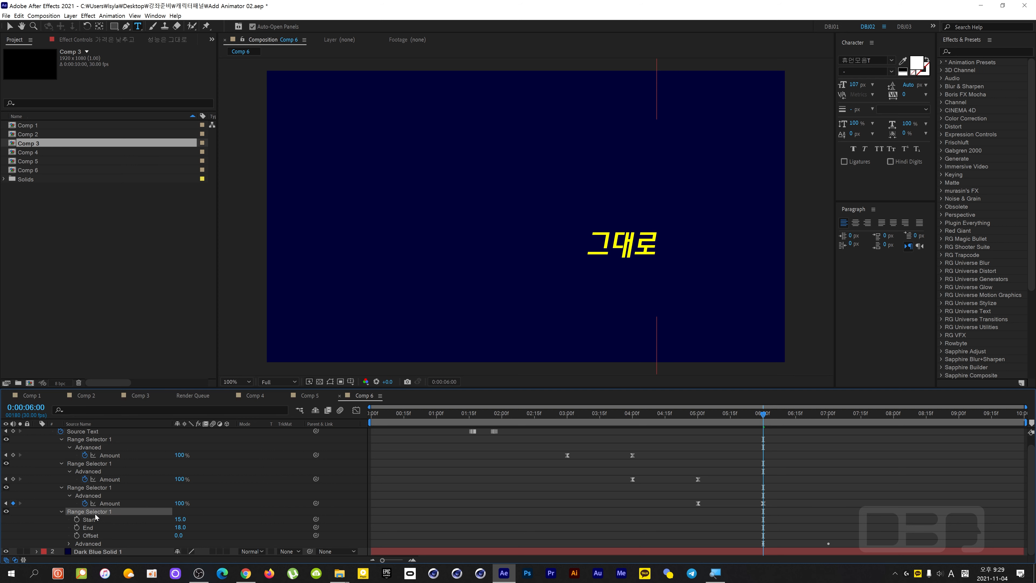
pyautogui.scroll(1, 106, 506)
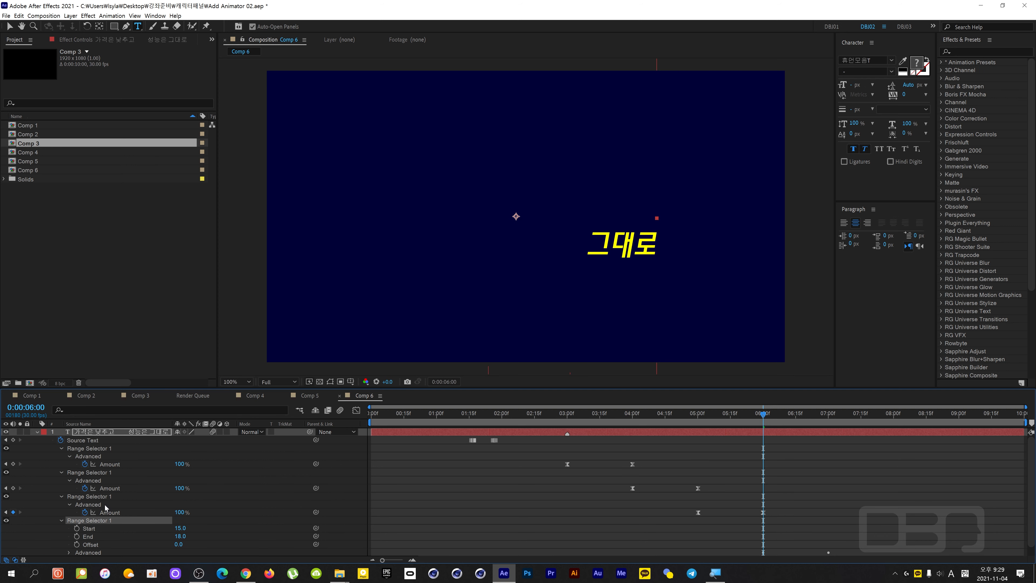
pyautogui.click(37, 432)
pyautogui.click(37, 432)
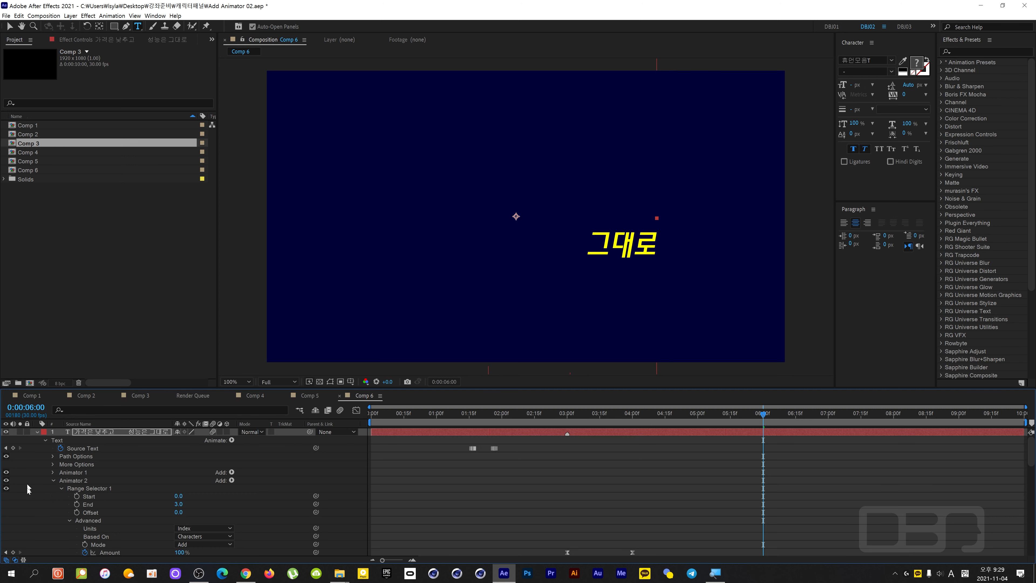
pyautogui.click(52, 488)
pyautogui.click(54, 497)
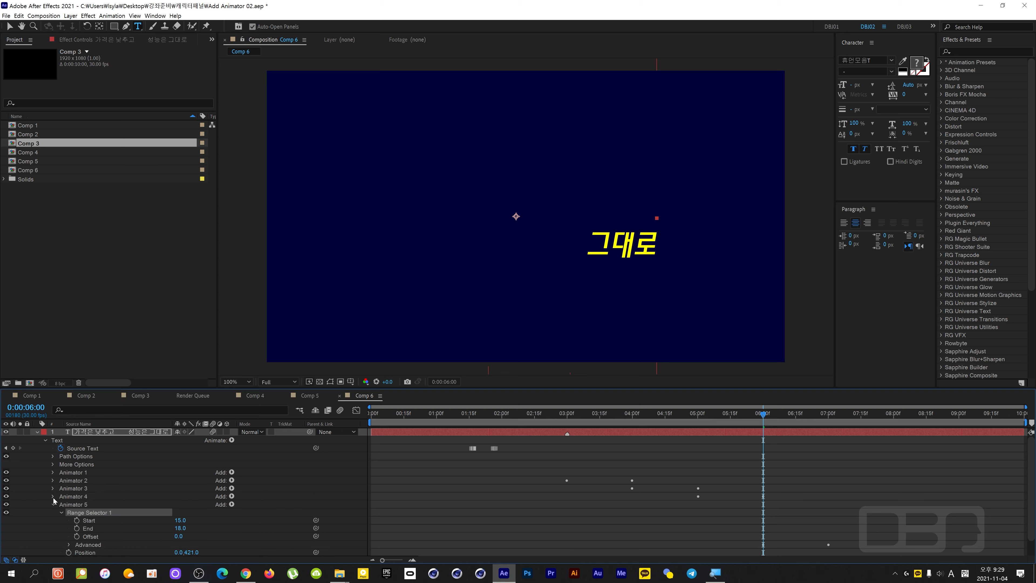
pyautogui.click(68, 504)
pyautogui.scroll(-2, 140, 533)
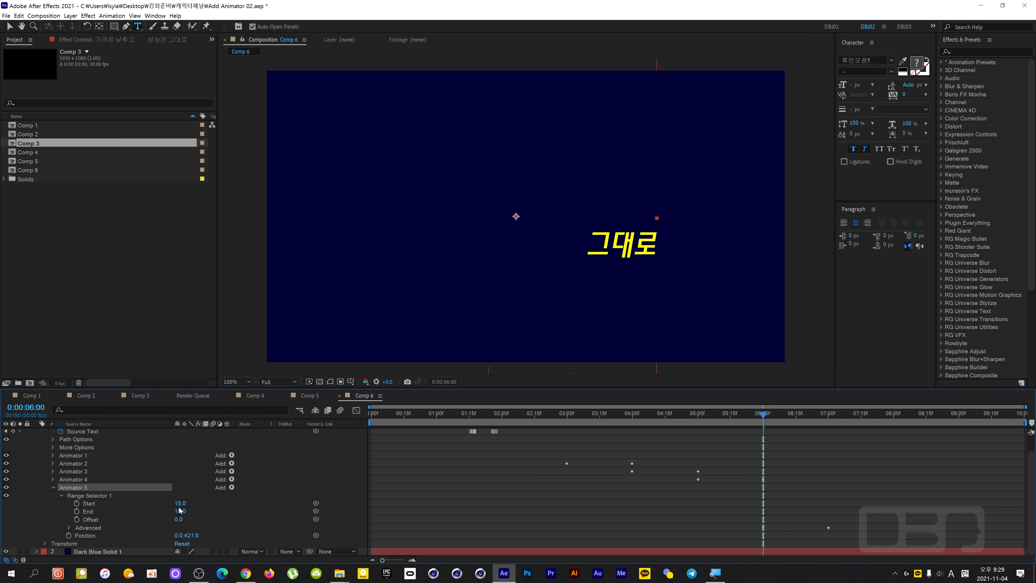
pyautogui.moveTo(180, 504)
pyautogui.mouseDown()
pyautogui.moveTo(189, 512)
pyautogui.moveTo(177, 505)
pyautogui.mouseUp()
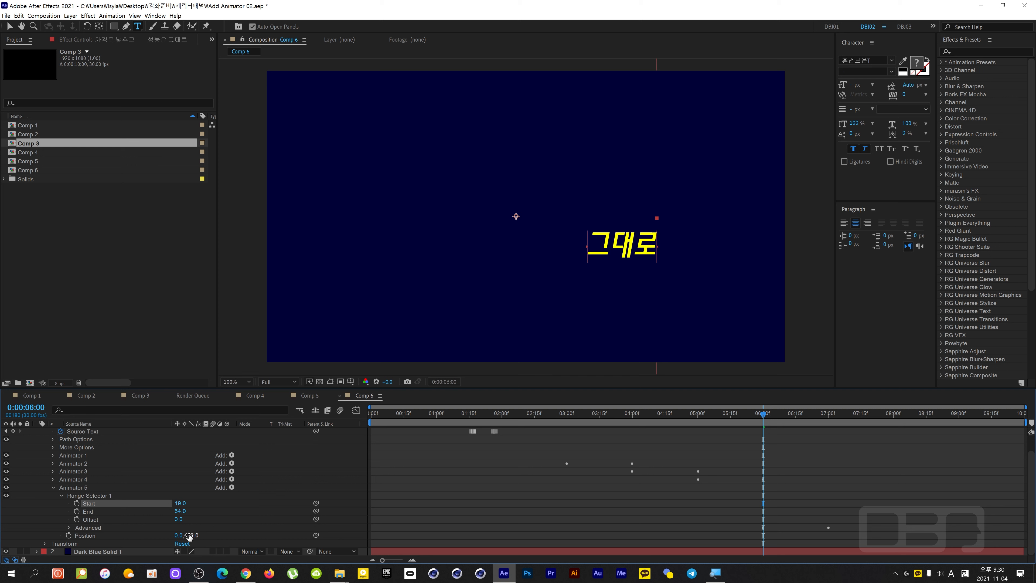
# Set Animator 5's Position to 940.0,0.0 so 그대로 moves out of the frame horizontally, checking at 0:00:06:09.
pyautogui.moveTo(188, 536); pyautogui.dragTo(254, 530)
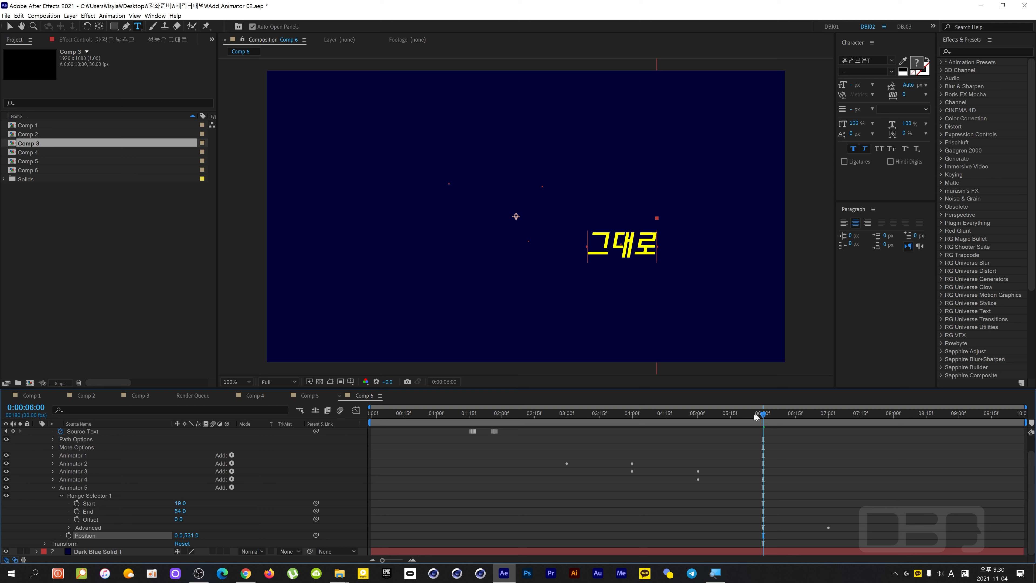
pyautogui.moveTo(755, 416); pyautogui.dragTo(783, 433)
pyautogui.click(192, 535)
pyautogui.write('0')
pyautogui.click(216, 534)
pyautogui.moveTo(178, 536); pyautogui.dragTo(248, 536)
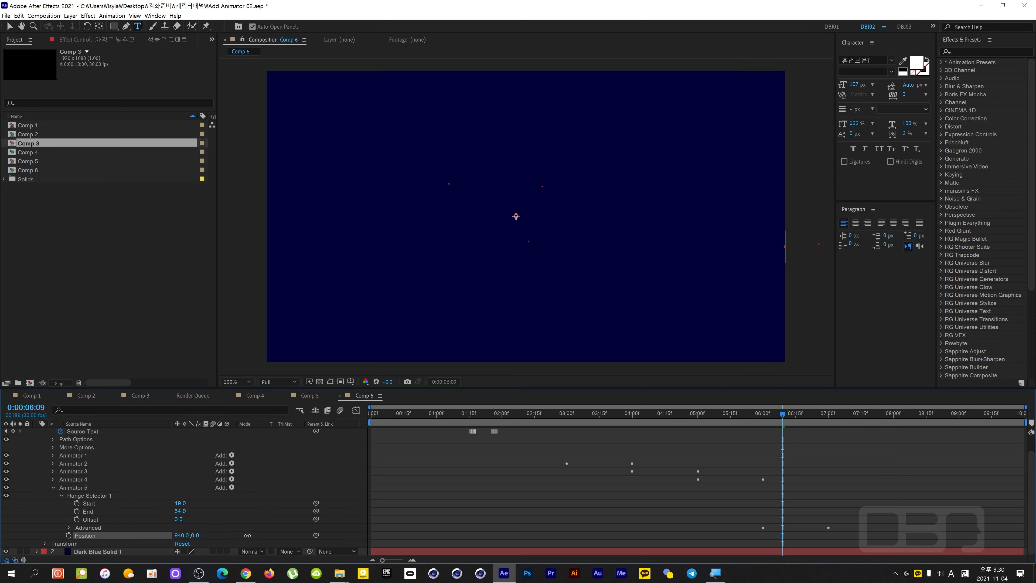
# Collapse Animator 5 and play the complete text animation from 0:00:00:00.
pyautogui.moveTo(777, 421); pyautogui.dragTo(703, 414)
pyautogui.moveTo(620, 439); pyautogui.dragTo(264, 446)
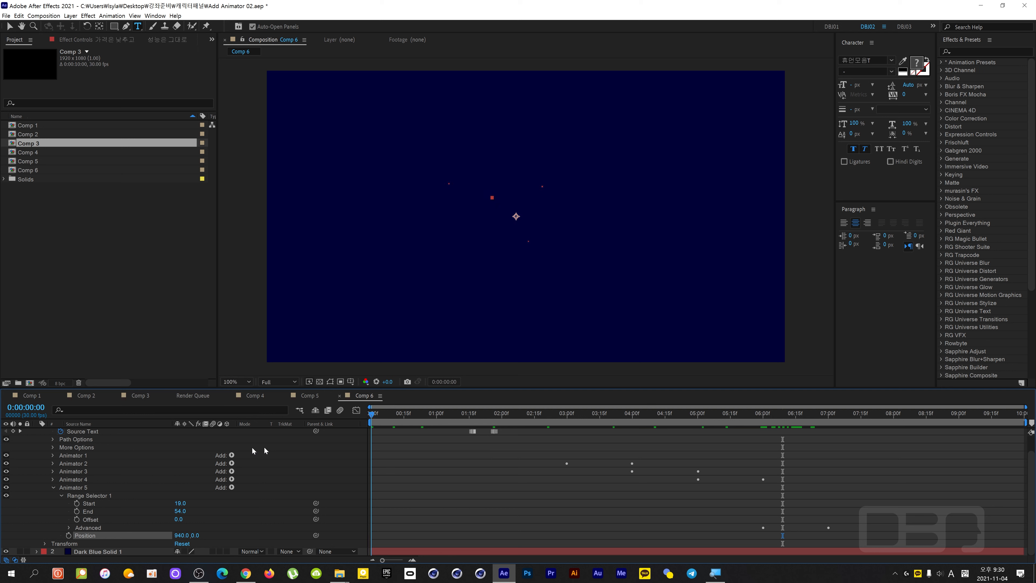
pyautogui.click(53, 487)
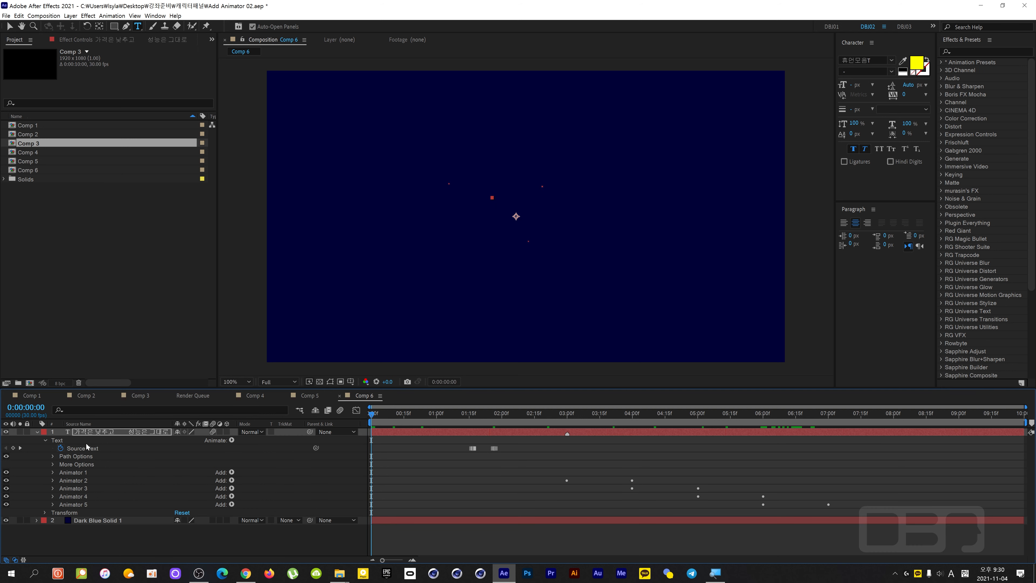
pyautogui.click(99, 432)
pyautogui.press('space')
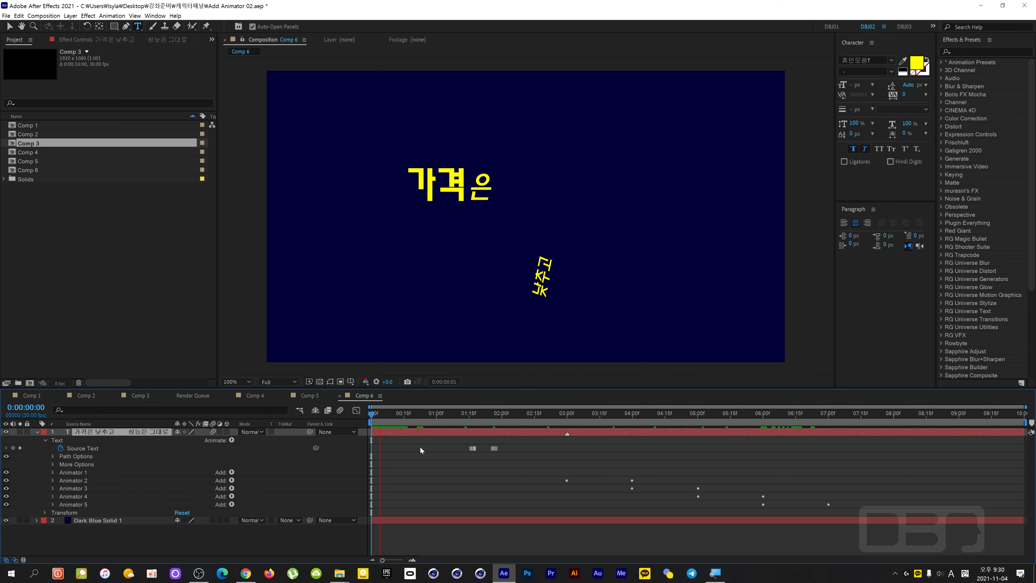
pyautogui.press('space')
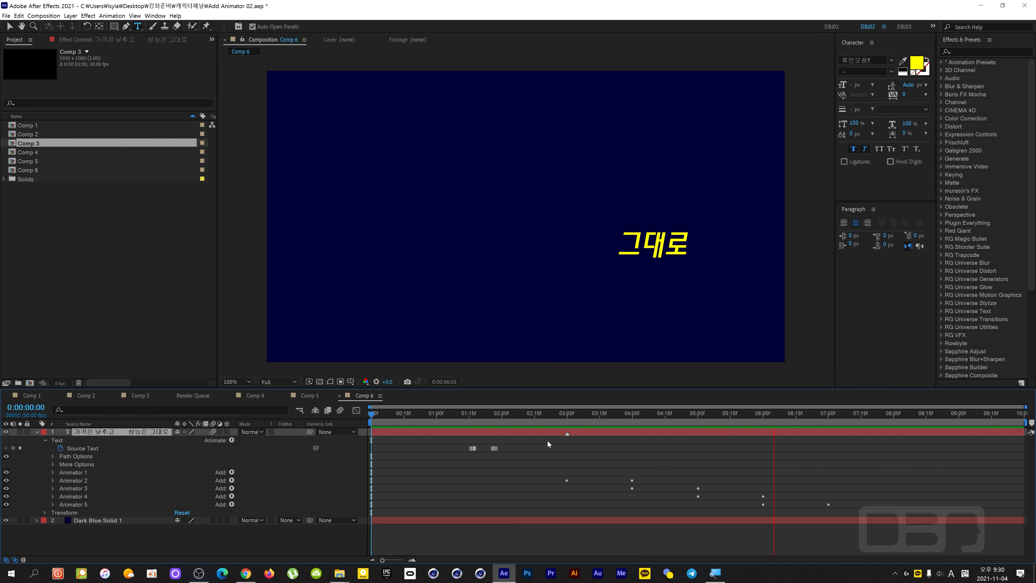
pyautogui.click(379, 430)
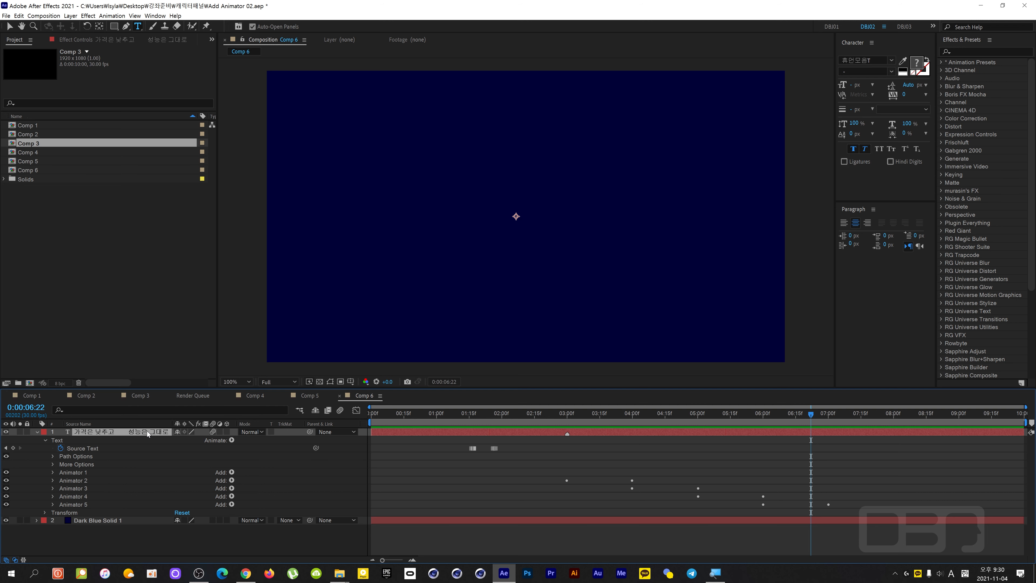
# Reveal the layer's keyframes and move the second range selector's Amount keyframes to 0:00:03:16 and 0:00:04:16.
pyautogui.press('u')
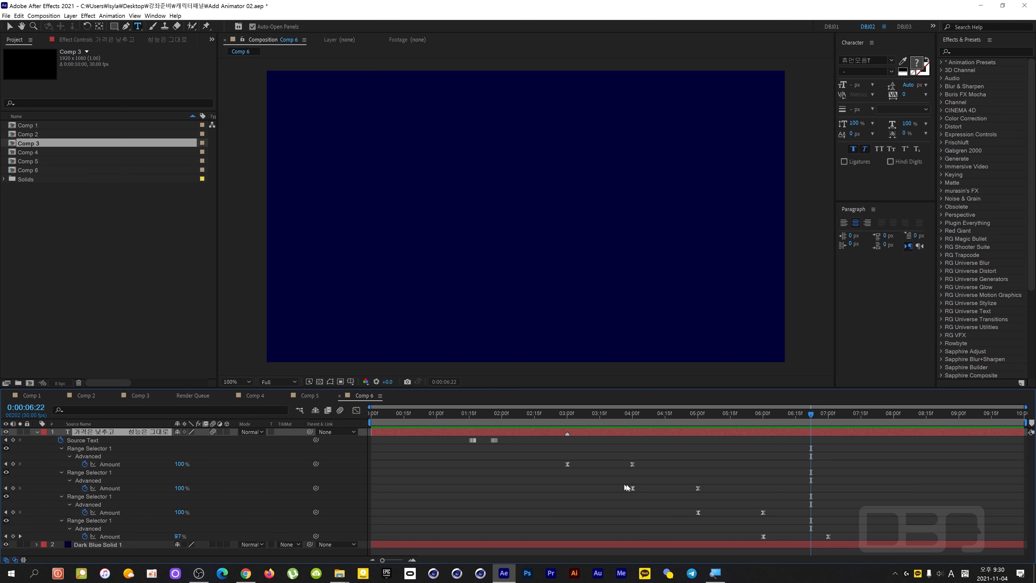
pyautogui.moveTo(627, 485); pyautogui.dragTo(726, 497)
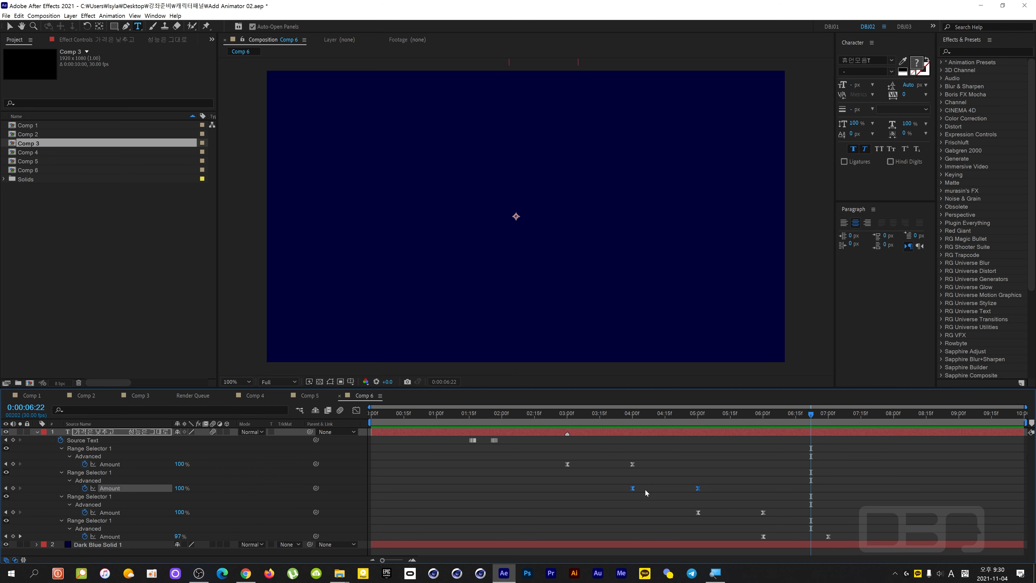
pyautogui.moveTo(541, 449); pyautogui.dragTo(746, 472)
pyautogui.moveTo(619, 479); pyautogui.dragTo(718, 499)
pyautogui.moveTo(617, 415); pyautogui.dragTo(602, 438)
pyautogui.moveTo(618, 480); pyautogui.dragTo(705, 498)
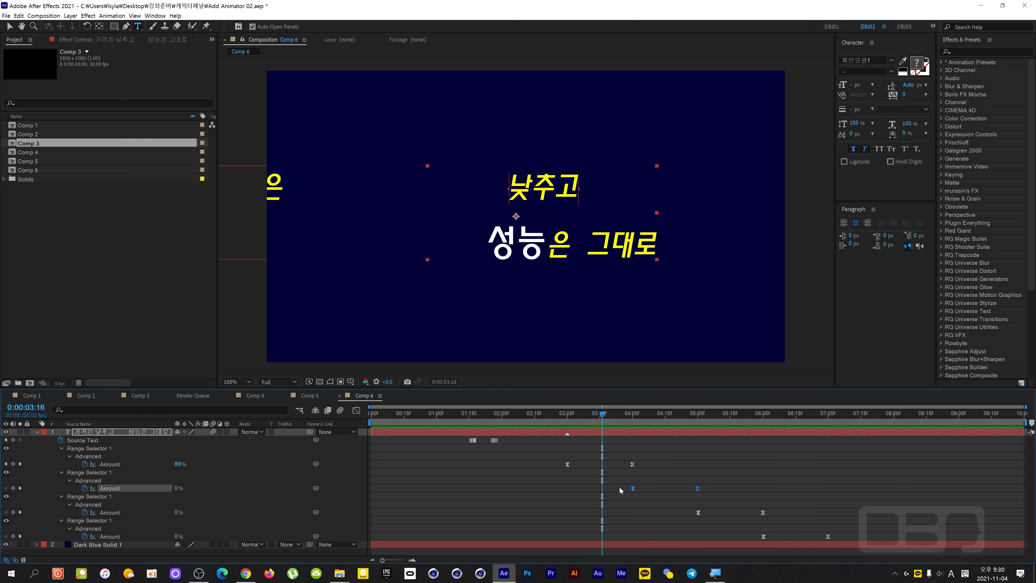
pyautogui.moveTo(634, 489); pyautogui.dragTo(610, 491)
pyautogui.press('k')
pyautogui.press('j')
pyautogui.press('k')
# Move the third range selector's Amount keyframes to 0:00:04:00 and 0:00:05:00.
pyautogui.press('k')
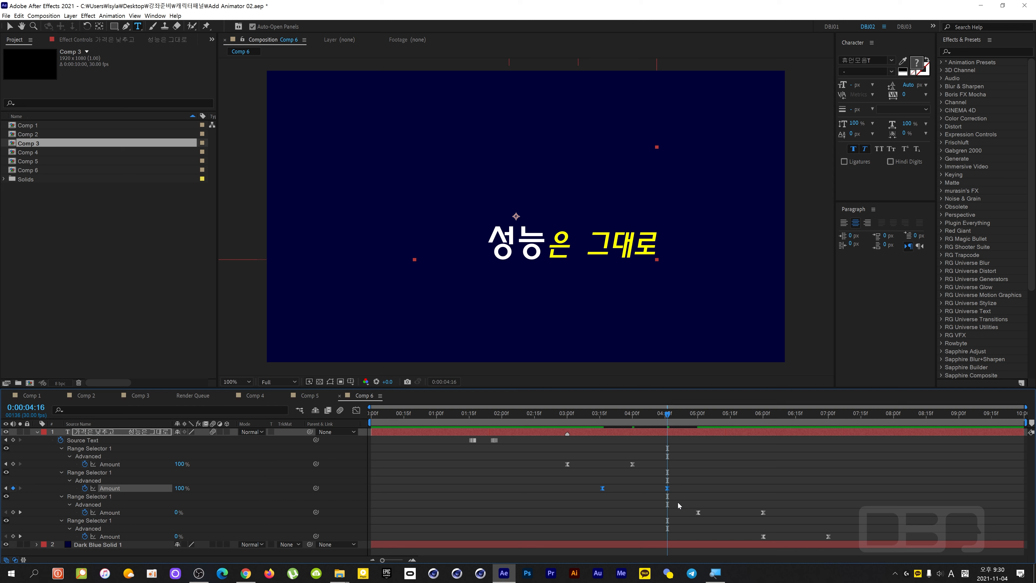
pyautogui.press('j')
pyautogui.press('k')
pyautogui.press('k')
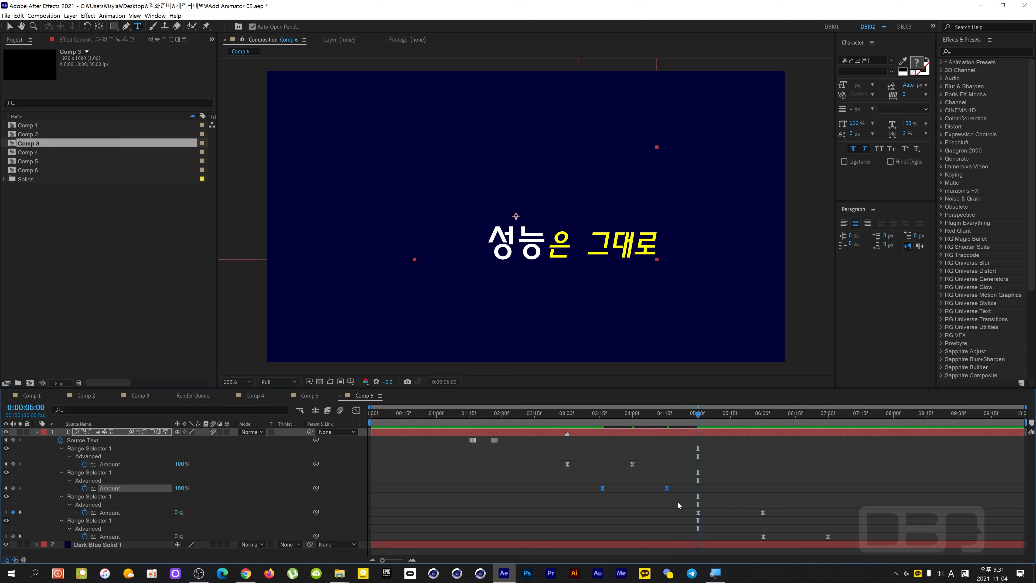
pyautogui.moveTo(678, 505); pyautogui.dragTo(781, 516)
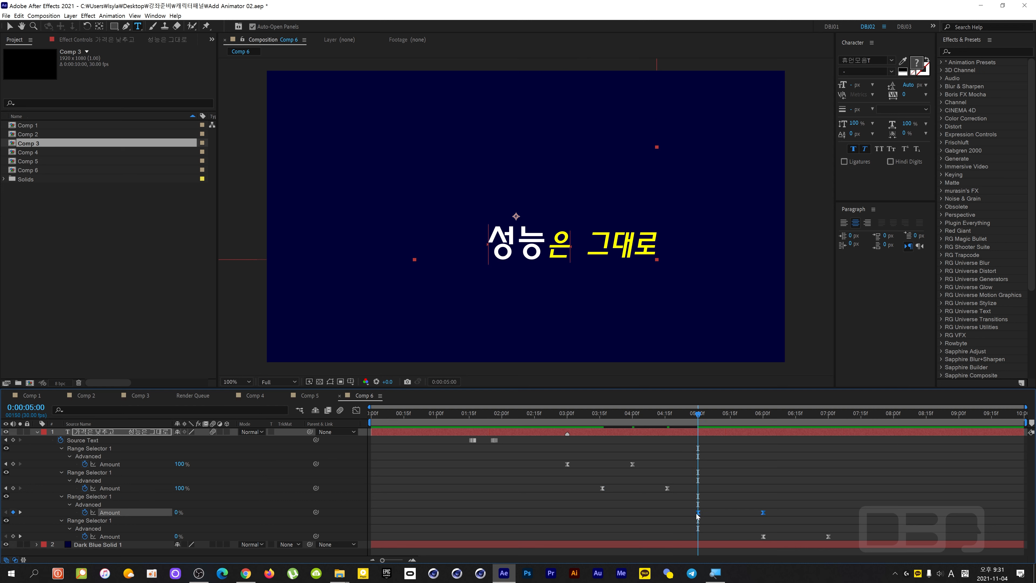
pyautogui.moveTo(698, 513); pyautogui.dragTo(632, 514)
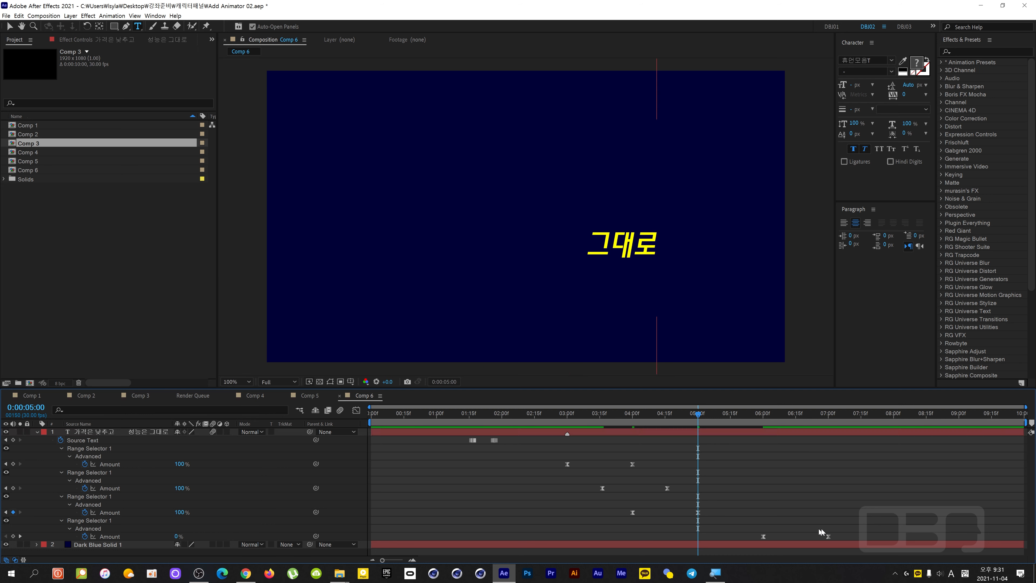
# Move the fourth range selector's Amount keyframes to about 0:00:04:16 and 0:00:05:16.
pyautogui.moveTo(757, 529); pyautogui.dragTo(667, 537)
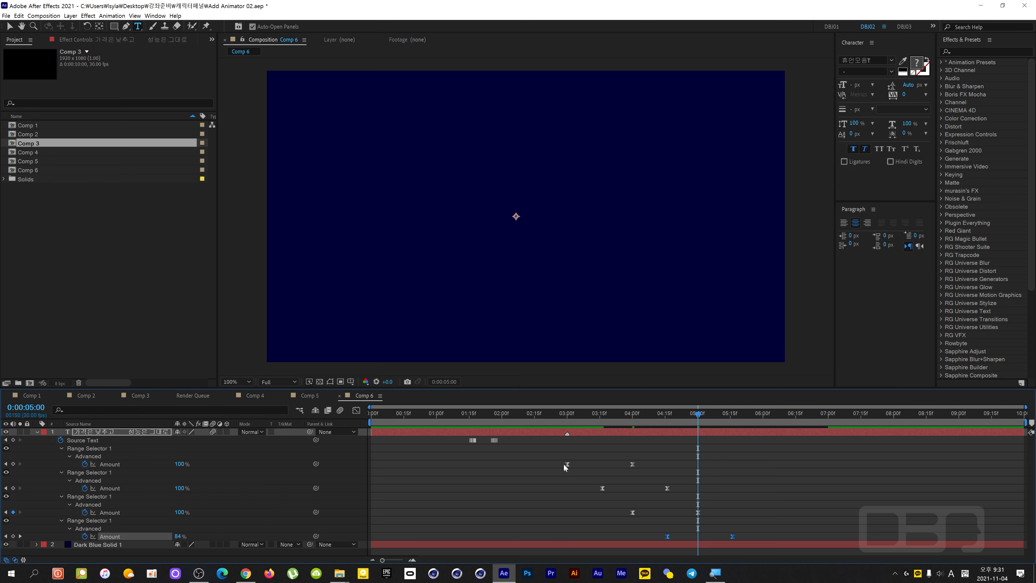
# Compress all four animators' Amount keyframes proportionally to span 0:00:03:00 to about 0:00:04:13, and preview the faster movement.
pyautogui.moveTo(551, 449); pyautogui.dragTo(660, 535)
pyautogui.press('Home')
pyautogui.press('space')
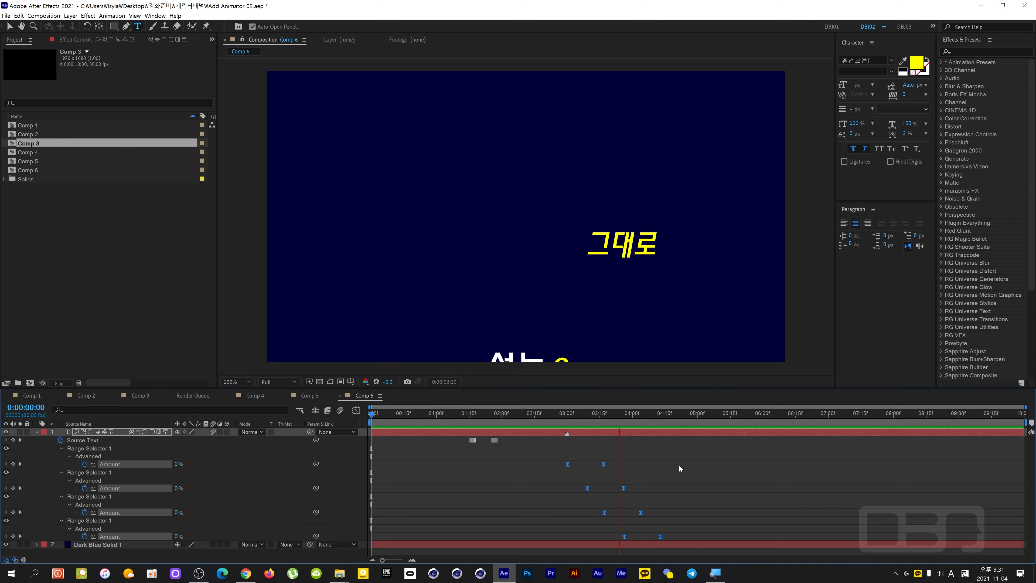
pyautogui.press('space')
pyautogui.moveTo(589, 417)
pyautogui.mouseDown()
pyautogui.moveTo(546, 419)
pyautogui.moveTo(626, 430)
pyautogui.moveTo(602, 433)
pyautogui.mouseUp()
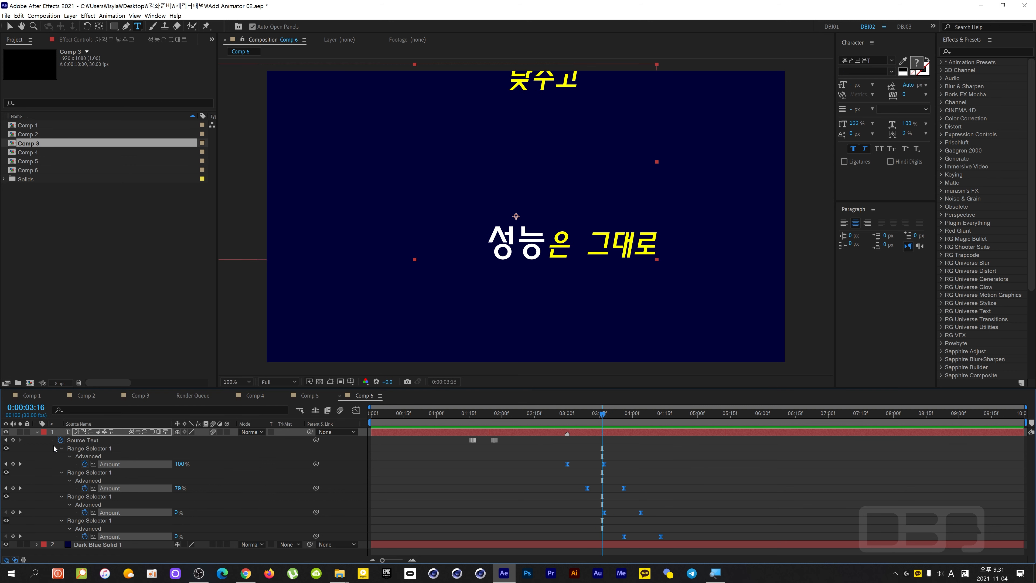
# Collapse the text layer and play the finished animation from the beginning.
pyautogui.click(38, 431)
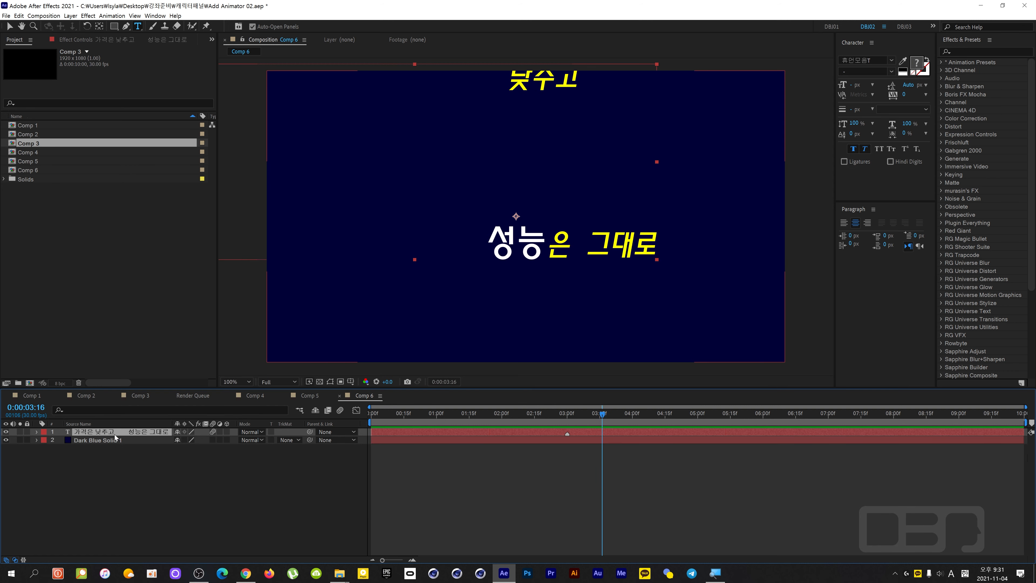
pyautogui.moveTo(544, 414); pyautogui.dragTo(342, 415)
pyautogui.press('space')
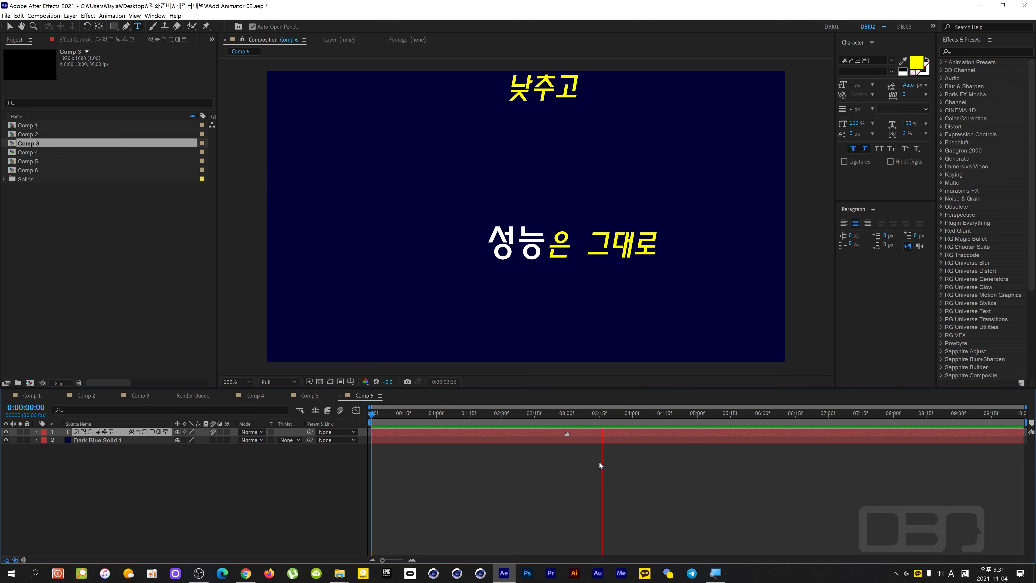
pyautogui.press('space')
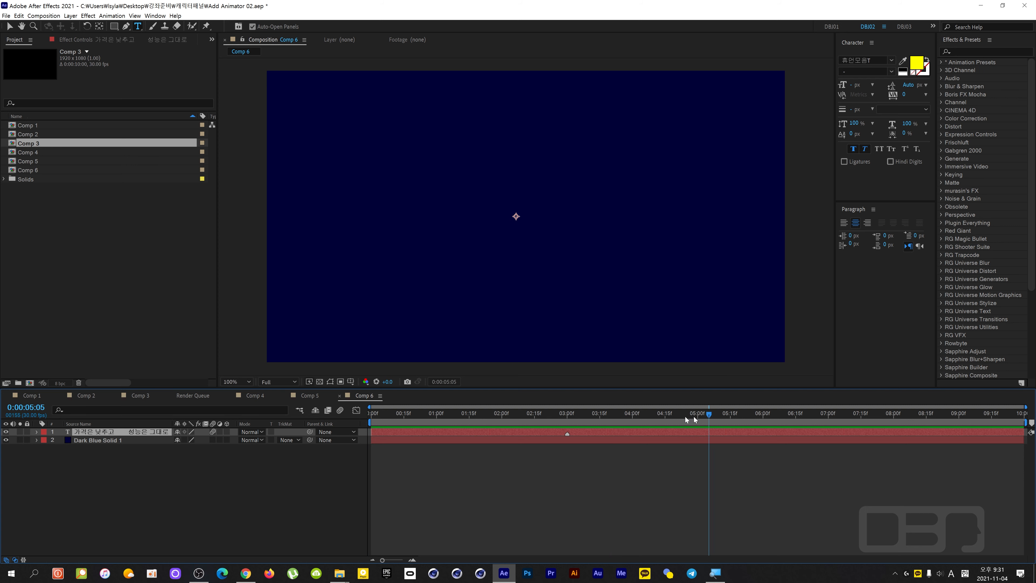
# Expand the text layer, collapse Animators 2 through 5 to compare their staggered keyframes, and park the current time at 0:00:02:02.
pyautogui.moveTo(693, 416); pyautogui.dragTo(519, 424)
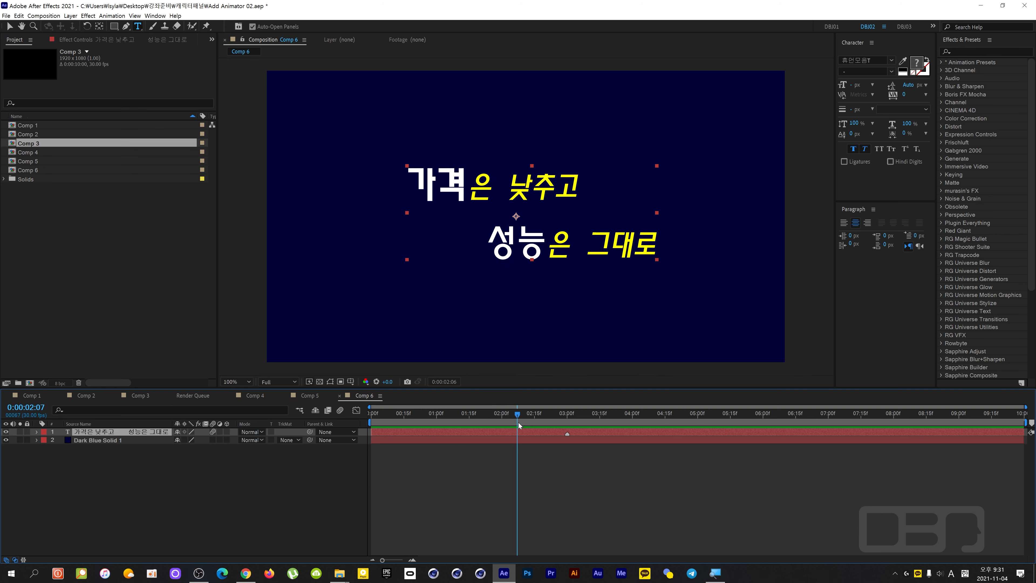
pyautogui.click(36, 432)
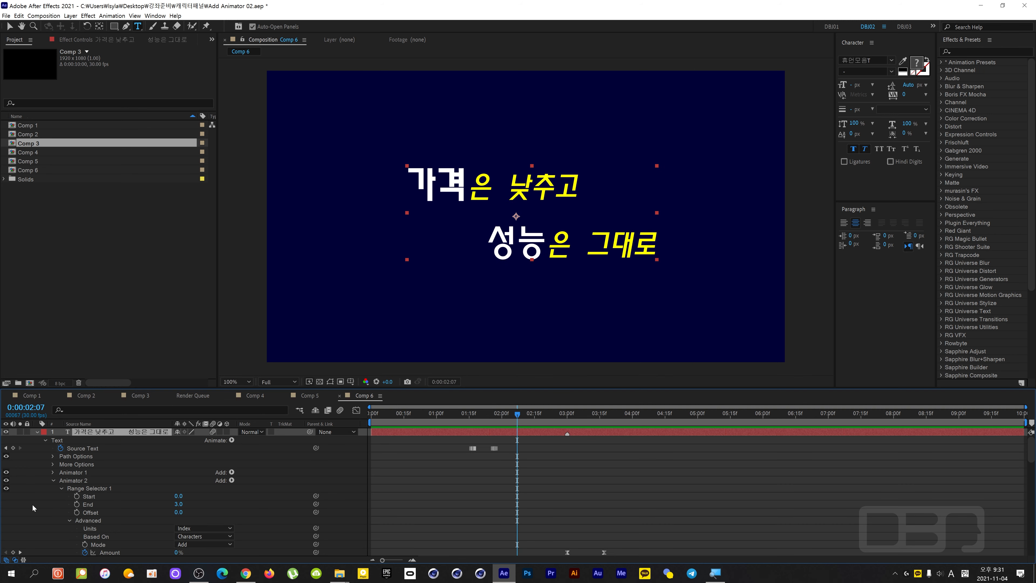
pyautogui.click(52, 481)
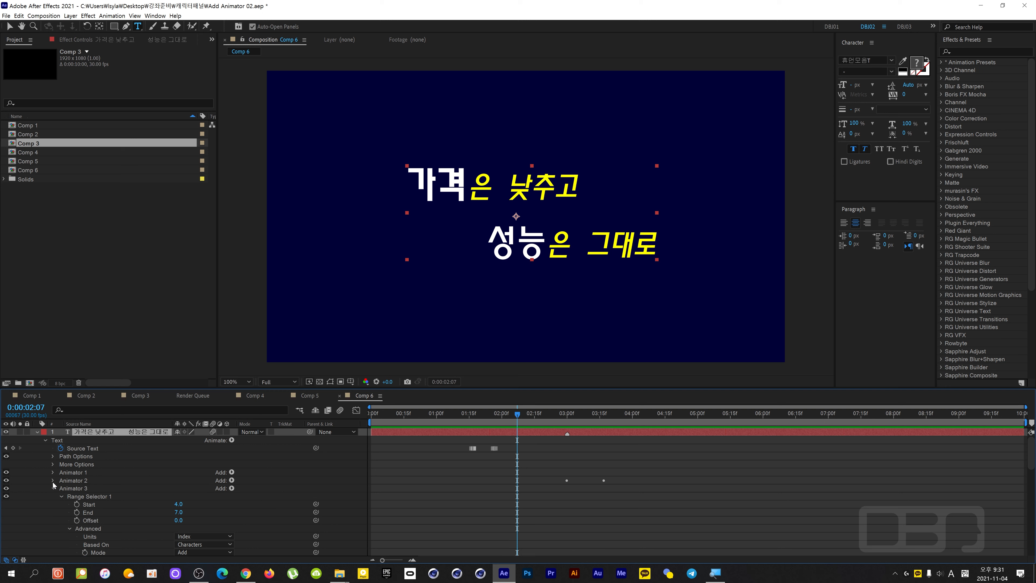
pyautogui.click(54, 488)
pyautogui.click(55, 497)
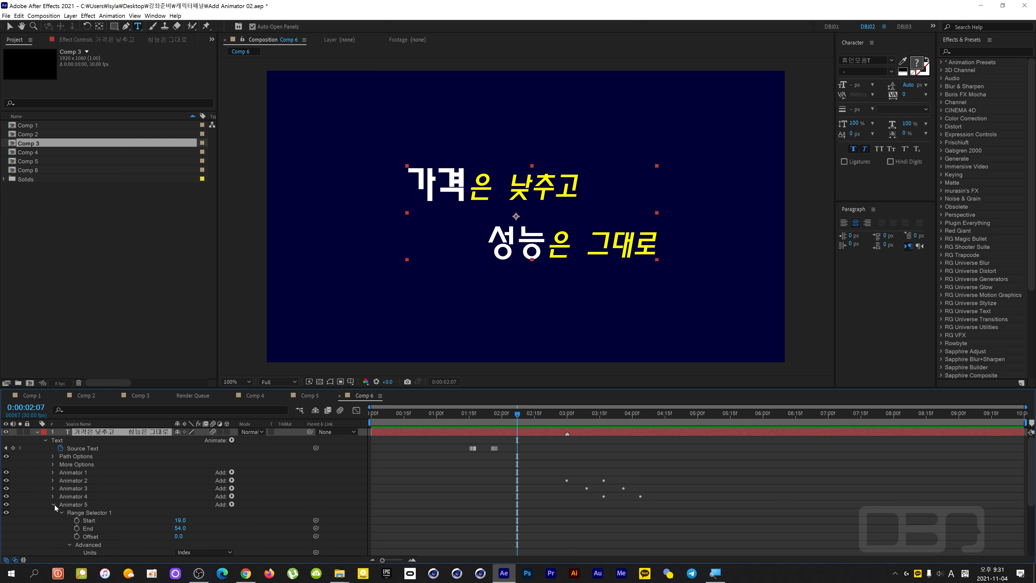
pyautogui.click(54, 504)
pyautogui.moveTo(517, 414)
pyautogui.mouseDown()
pyautogui.moveTo(371, 422)
pyautogui.moveTo(442, 420)
pyautogui.moveTo(378, 430)
pyautogui.moveTo(375, 439)
pyautogui.moveTo(408, 430)
pyautogui.moveTo(375, 441)
pyautogui.moveTo(529, 416)
pyautogui.moveTo(660, 428)
pyautogui.moveTo(507, 426)
pyautogui.mouseUp()
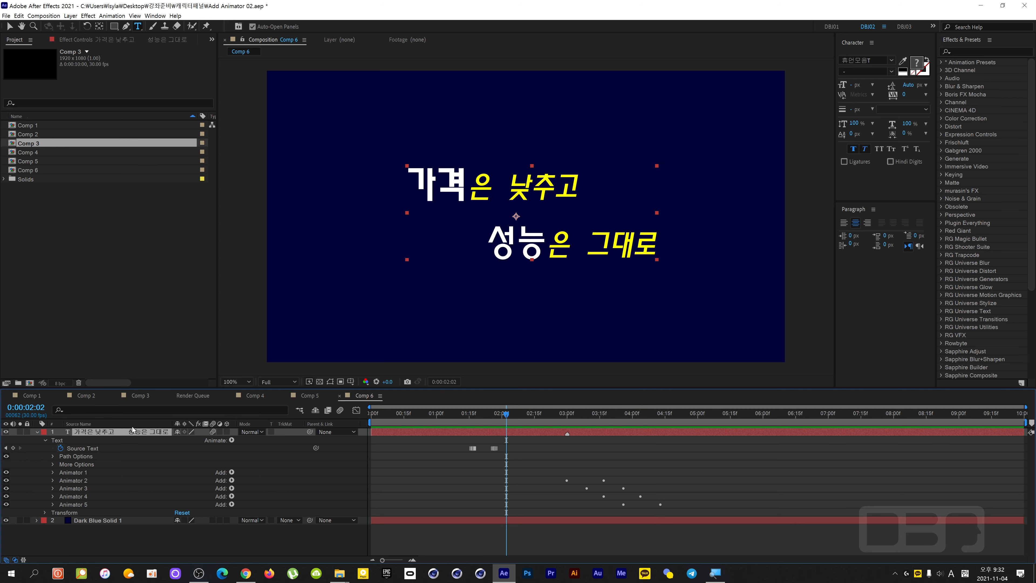
# Reveal the text layer's expression and examine the full code on the Expression Selector's Amount without changing it.
pyautogui.press('e')
pyautogui.press('e')
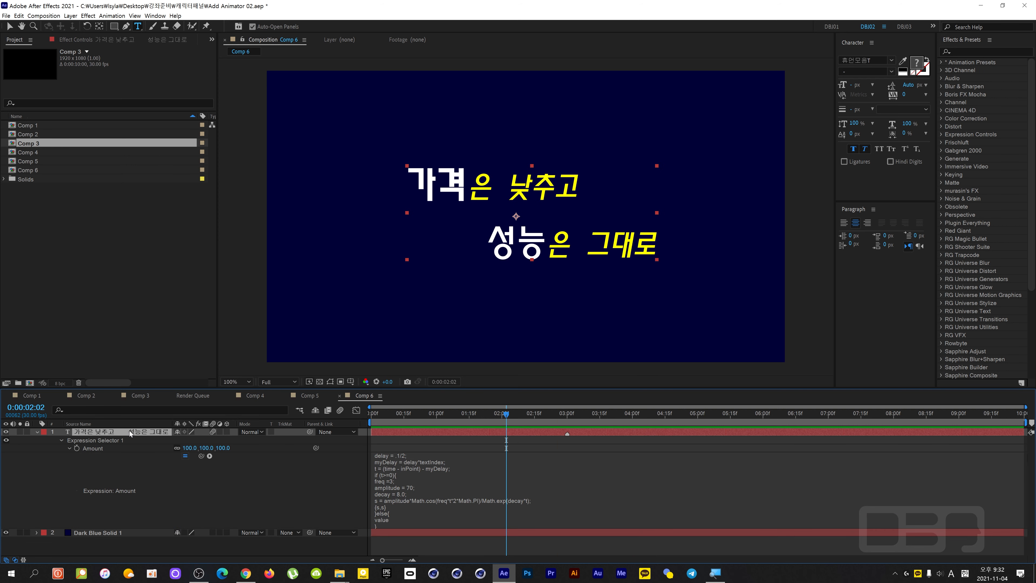
pyautogui.click(407, 483)
pyautogui.click(418, 500)
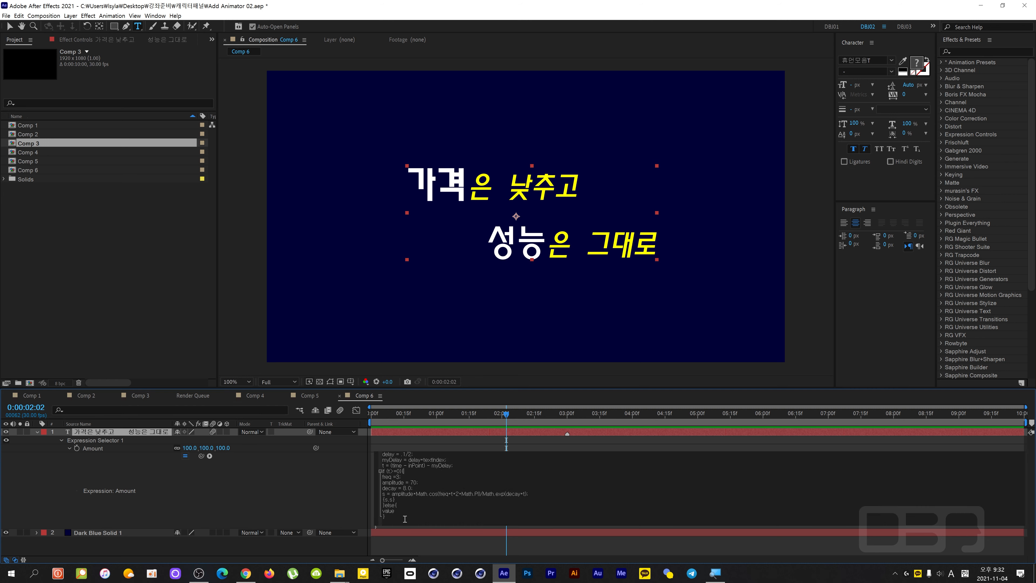
pyautogui.moveTo(404, 519); pyautogui.dragTo(364, 449)
pyautogui.click(333, 479)
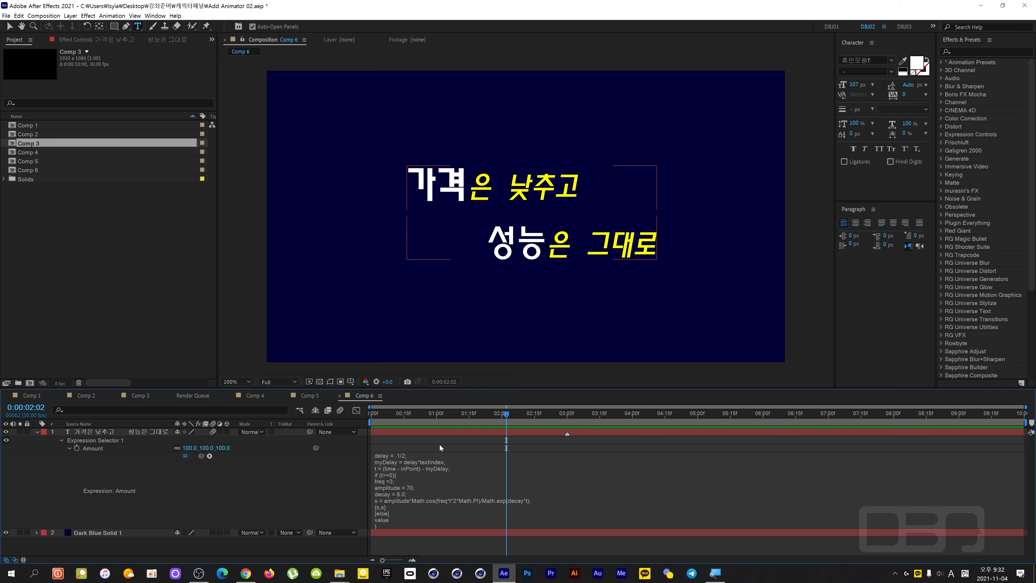
# Return to the start of the composition, collapse the text layer, and scrub the text's entrance up to 0:00:02:06.
pyautogui.moveTo(506, 413); pyautogui.dragTo(310, 439)
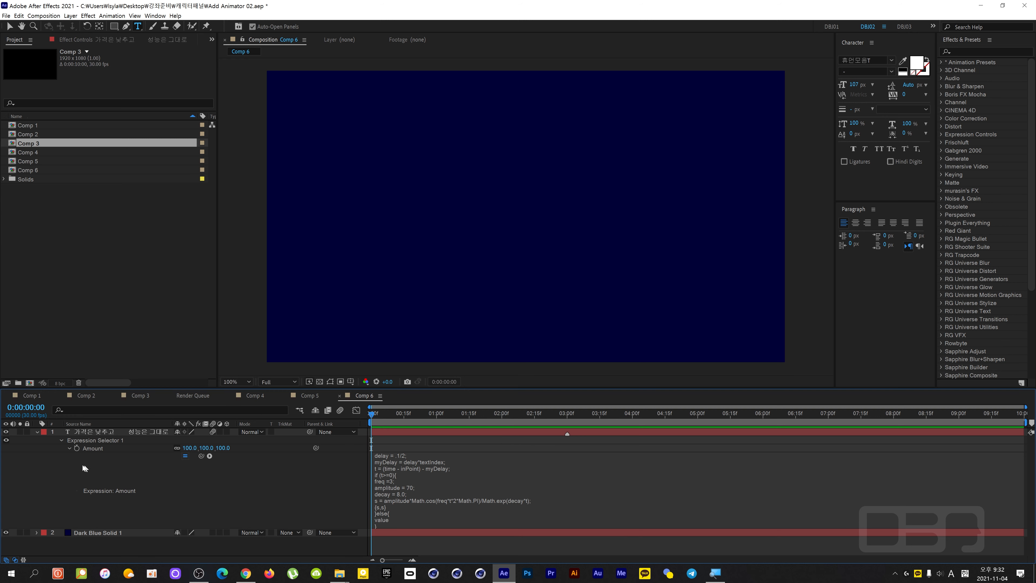
pyautogui.click(37, 432)
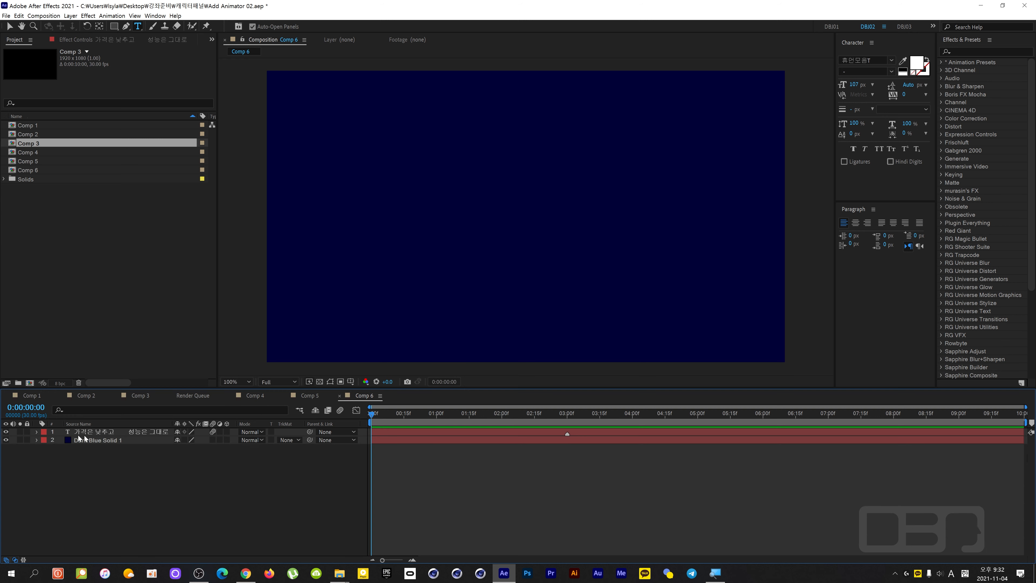
pyautogui.click(107, 433)
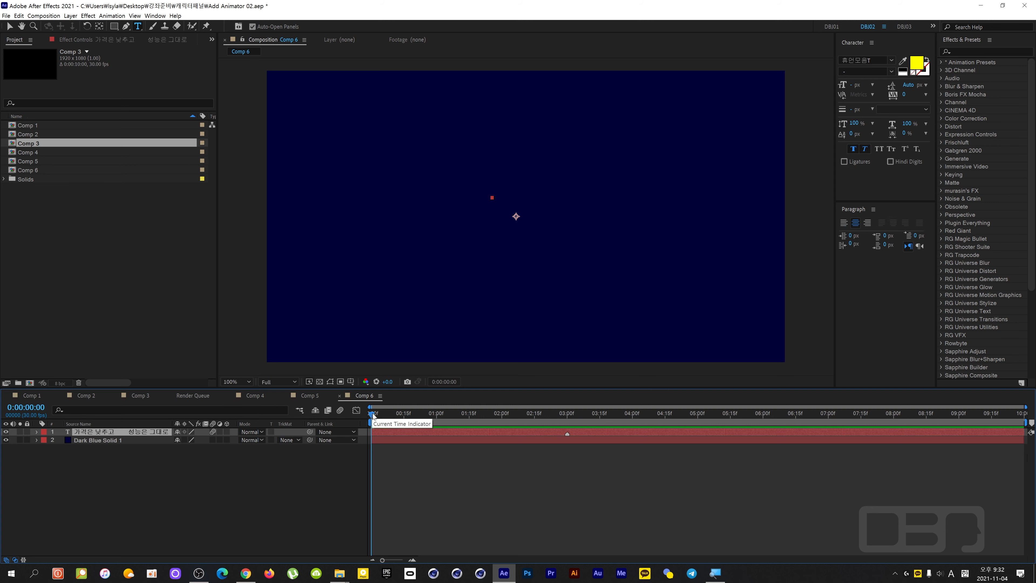
pyautogui.moveTo(391, 419); pyautogui.dragTo(515, 416)
pyautogui.click(198, 468)
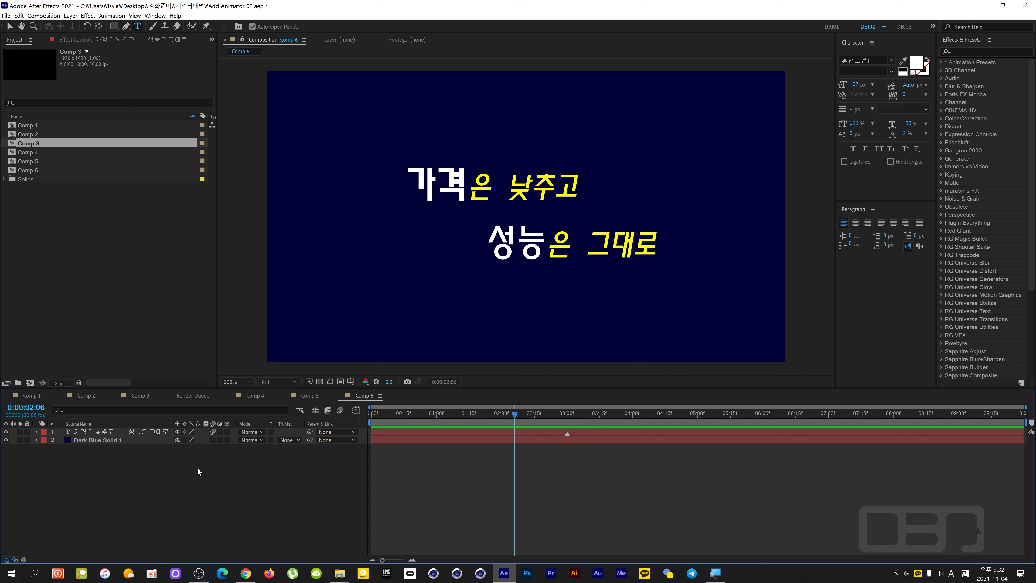